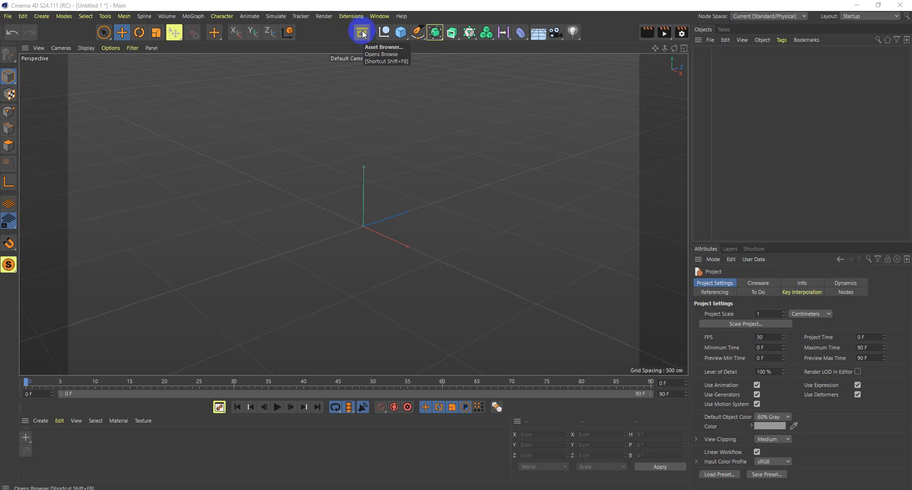
Open the Asset Browser and look through the Books, Food and Gambling model categories.
{"action": "left_click", "coordinate": [362, 35]}
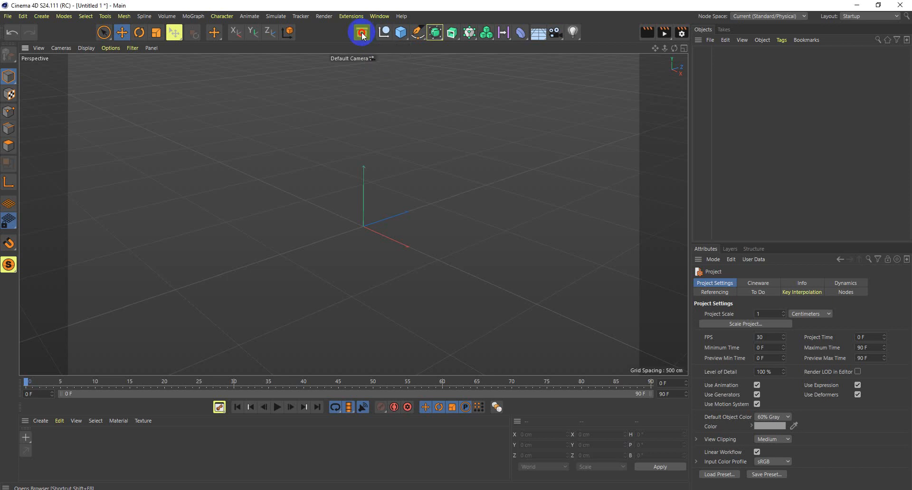
{"action": "scroll", "coordinate": [522, 256], "scroll_direction": "down", "scroll_amount": 10}
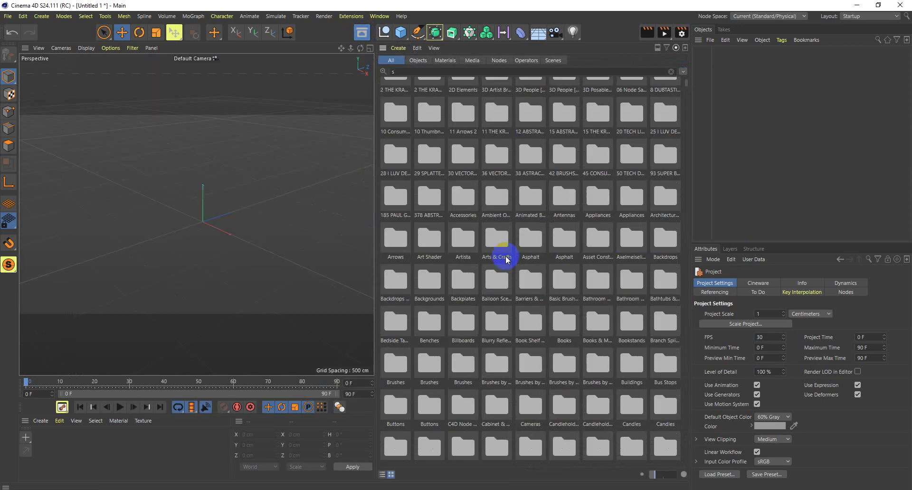
{"action": "scroll", "coordinate": [517, 257], "scroll_direction": "up", "scroll_amount": 12}
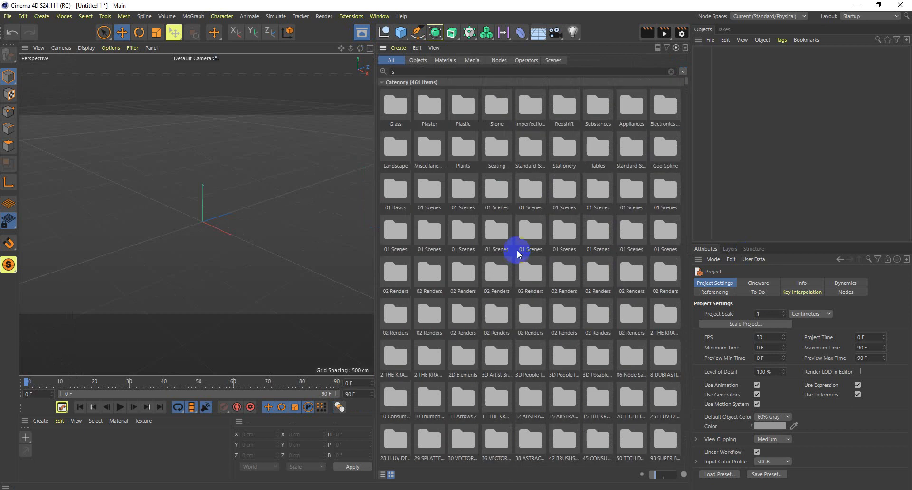
{"action": "scroll", "coordinate": [517, 254], "scroll_direction": "down", "scroll_amount": 3}
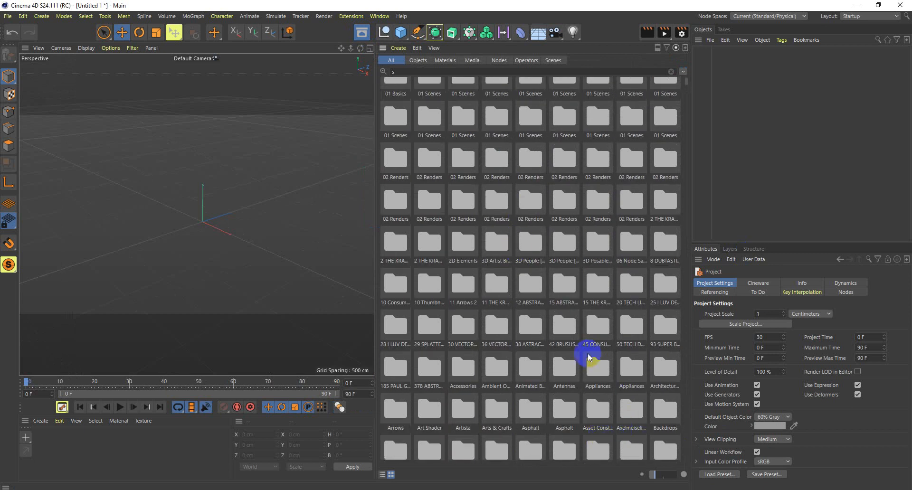
{"action": "scroll", "coordinate": [579, 363], "scroll_direction": "down", "scroll_amount": 1}
{"action": "left_click", "coordinate": [565, 442]}
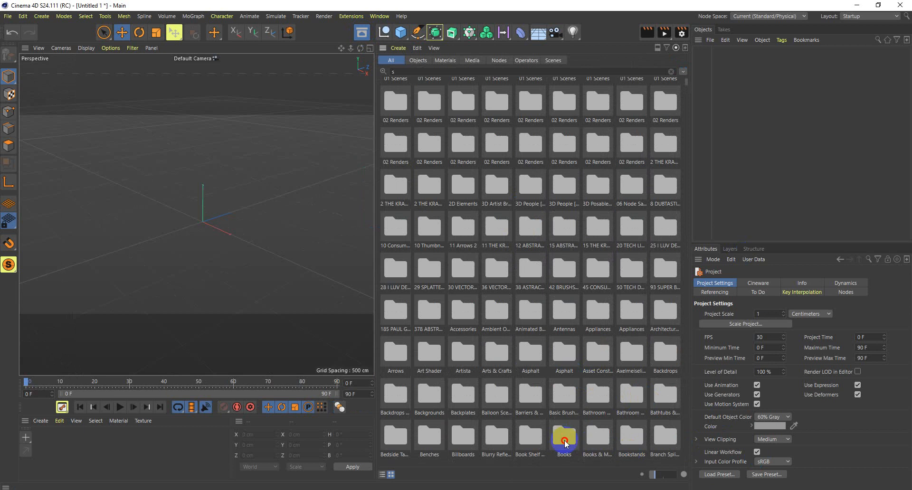
{"action": "left_click", "coordinate": [564, 441]}
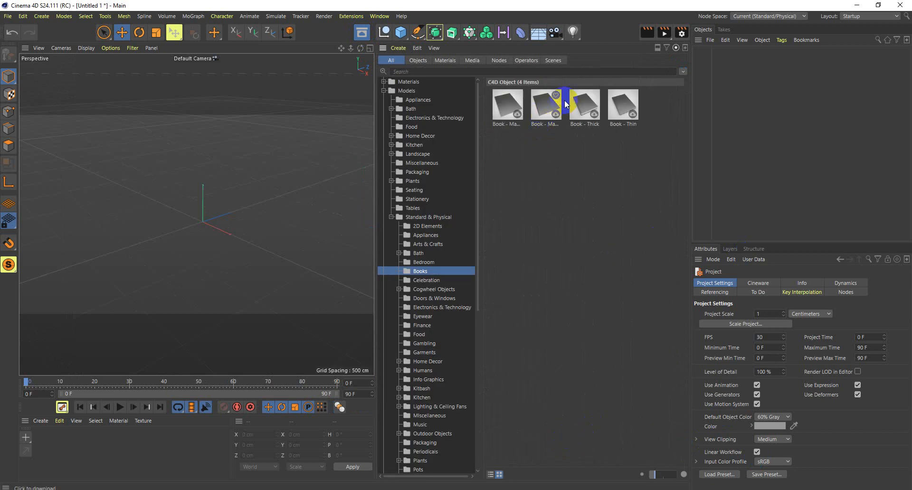
{"action": "left_click", "coordinate": [422, 334]}
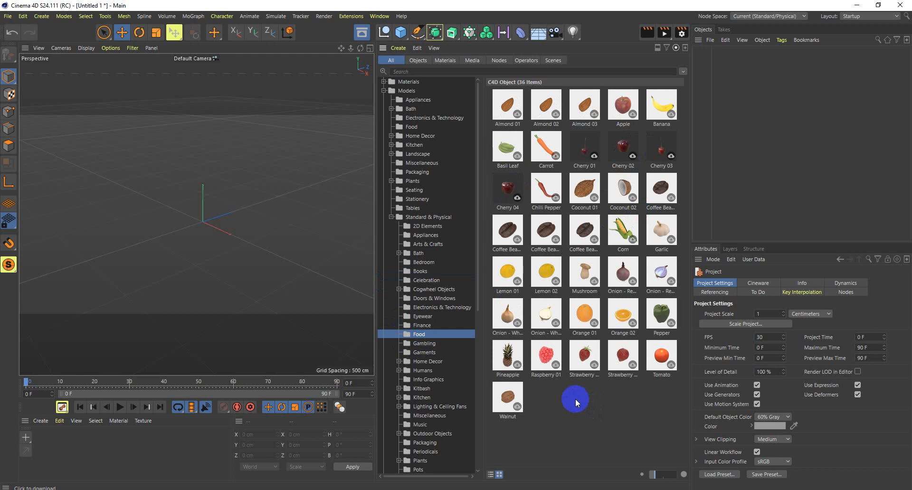
{"action": "left_click", "coordinate": [412, 344]}
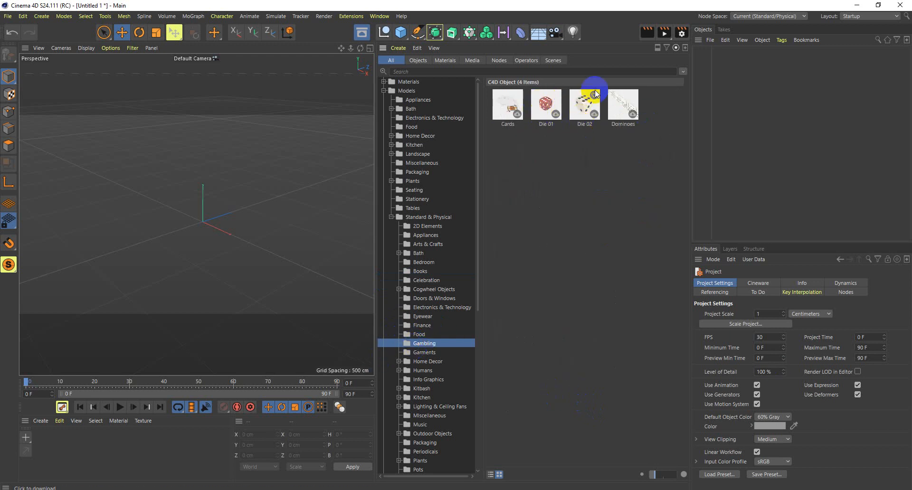
{"action": "left_click", "coordinate": [596, 119]}
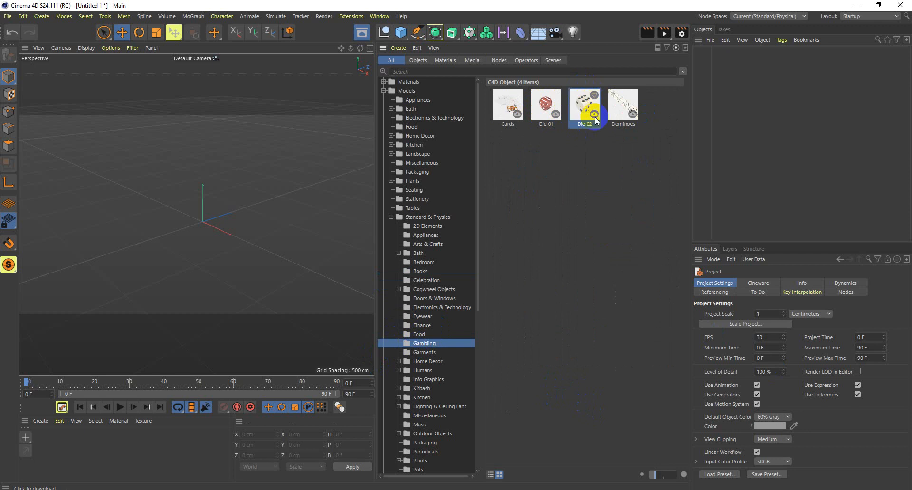
{"action": "left_click", "coordinate": [505, 85]}
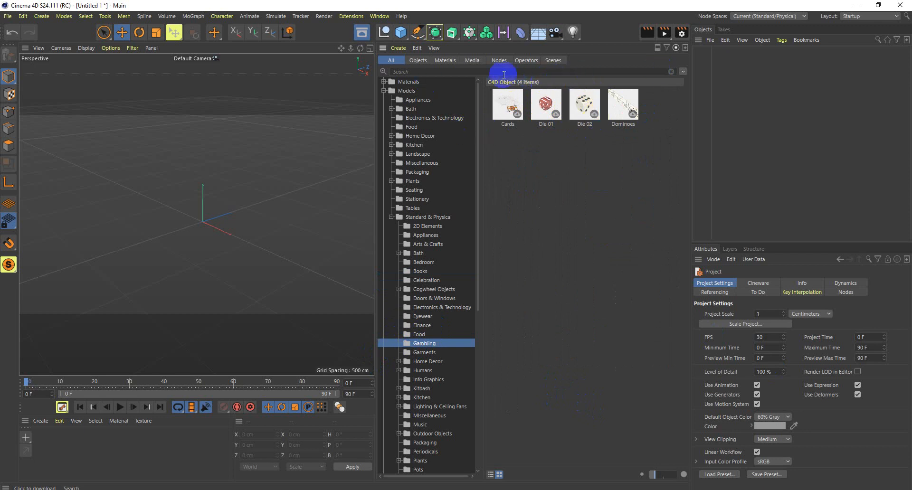
Search the assets for "can", add the orange soda can model to the scene and close the Asset Browser.
{"action": "left_click", "coordinate": [504, 75]}
{"action": "type", "text": "can"}
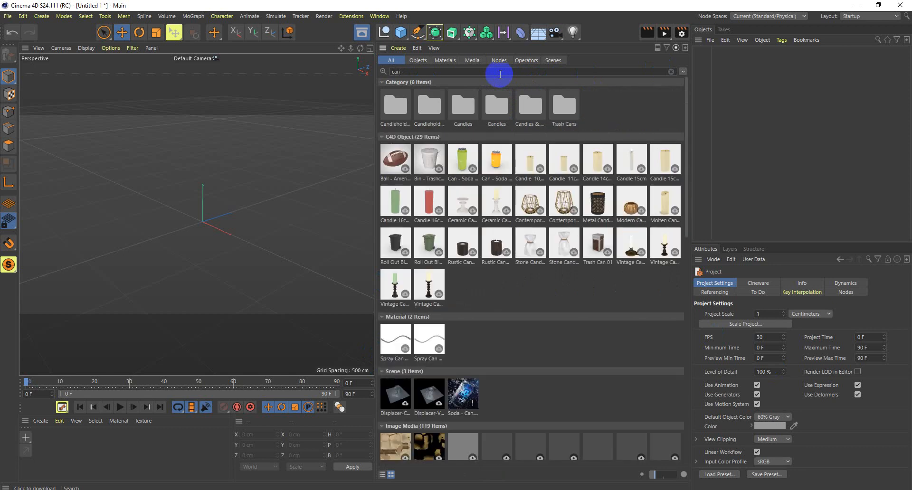
{"action": "left_click", "coordinate": [499, 165]}
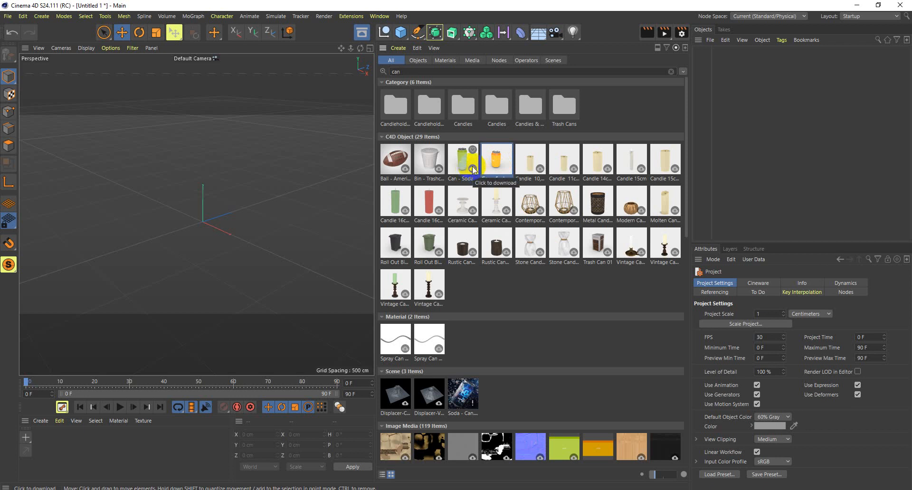
{"action": "left_click", "coordinate": [573, 212]}
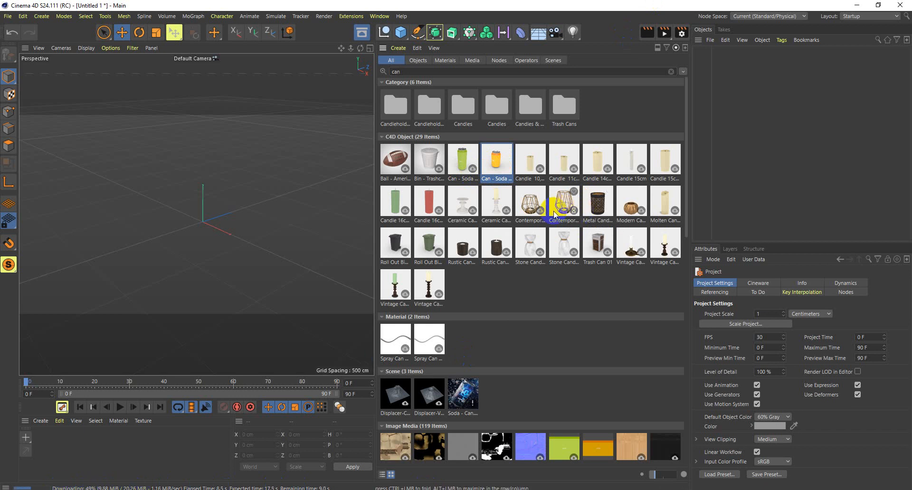
{"action": "double_click", "coordinate": [498, 157]}
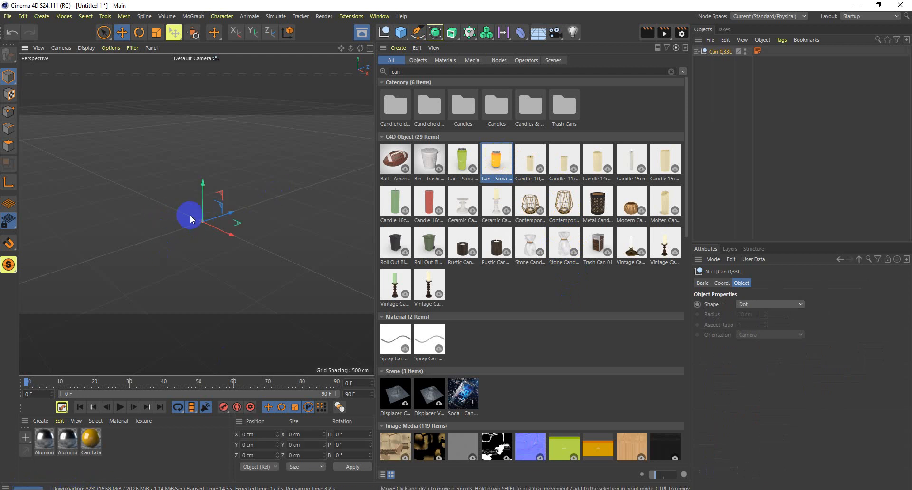
{"action": "left_click_drag", "start_coordinate": [190, 216], "coordinate": [351, 37], "text": "alt"}
{"action": "left_click", "coordinate": [359, 34]}
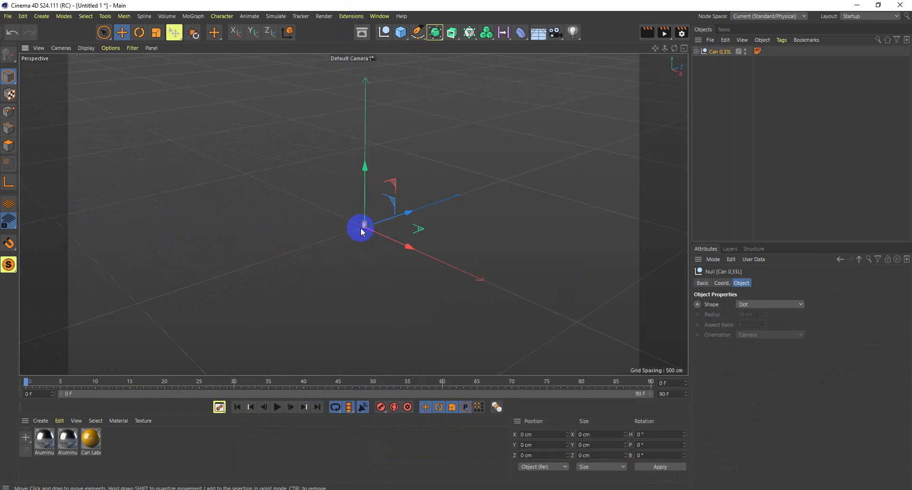
Create a new default material and review its channels in the Material Editor, leaving the settings as they are.
{"action": "right_click_drag", "start_coordinate": [363, 226], "coordinate": [595, 198], "text": "alt"}
{"action": "mouse_move", "coordinate": [596, 197]}
{"action": "left_mouse_down", "text": "alt"}
{"action": "mouse_move", "coordinate": [404, 167]}
{"action": "mouse_move", "coordinate": [432, 189]}
{"action": "mouse_move", "coordinate": [480, 197]}
{"action": "mouse_move", "coordinate": [430, 180]}
{"action": "mouse_move", "coordinate": [417, 190]}
{"action": "mouse_move", "coordinate": [381, 179]}
{"action": "mouse_move", "coordinate": [377, 195]}
{"action": "mouse_move", "coordinate": [391, 191]}
{"action": "left_mouse_up", "text": "alt"}
{"action": "mouse_move", "coordinate": [467, 173]}
{"action": "left_mouse_down", "text": "alt"}
{"action": "mouse_move", "coordinate": [418, 189]}
{"action": "mouse_move", "coordinate": [305, 200]}
{"action": "mouse_move", "coordinate": [327, 205]}
{"action": "mouse_move", "coordinate": [315, 205]}
{"action": "left_mouse_up", "text": "alt"}
{"action": "right_click_drag", "start_coordinate": [315, 205], "coordinate": [300, 207], "text": "alt"}
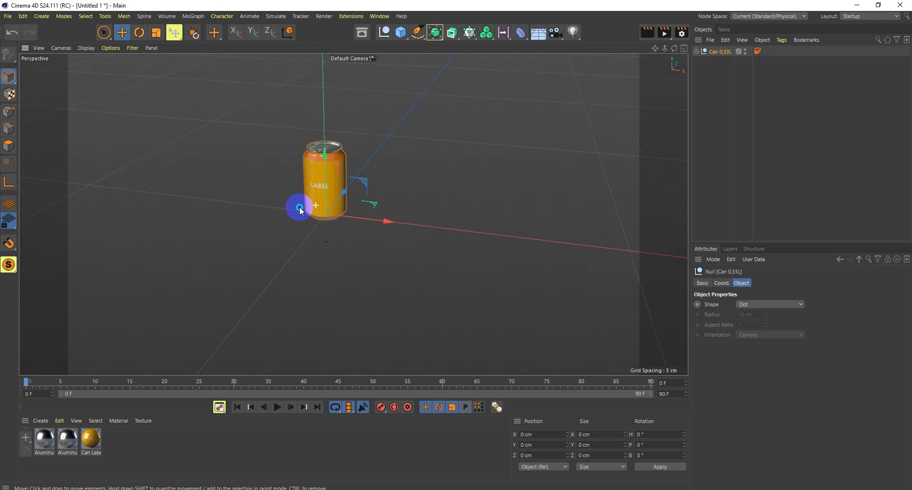
{"action": "left_click_drag", "start_coordinate": [313, 206], "coordinate": [332, 208], "text": "alt"}
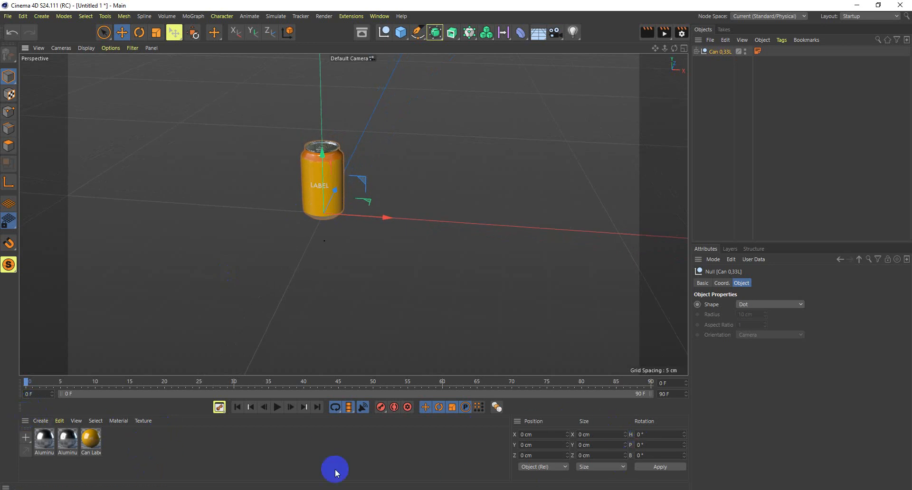
{"action": "double_click", "coordinate": [126, 446]}
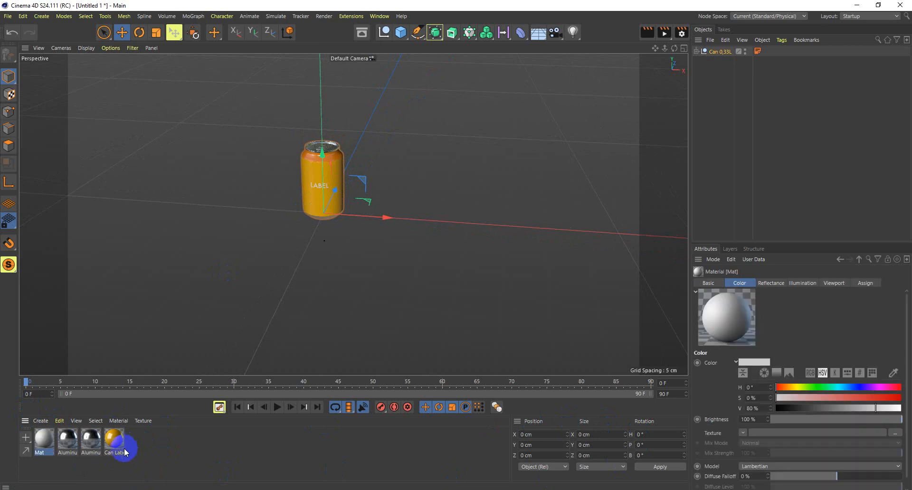
{"action": "double_click", "coordinate": [48, 438]}
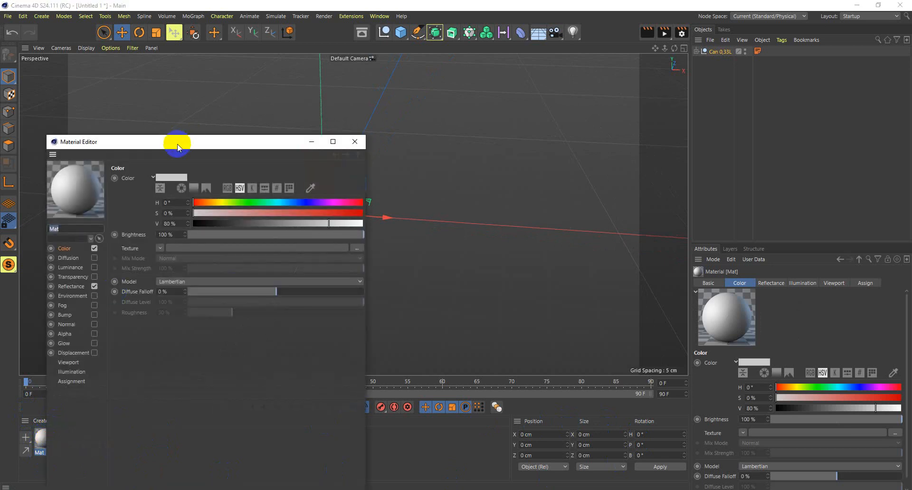
{"action": "left_click_drag", "start_coordinate": [176, 143], "coordinate": [590, 72]}
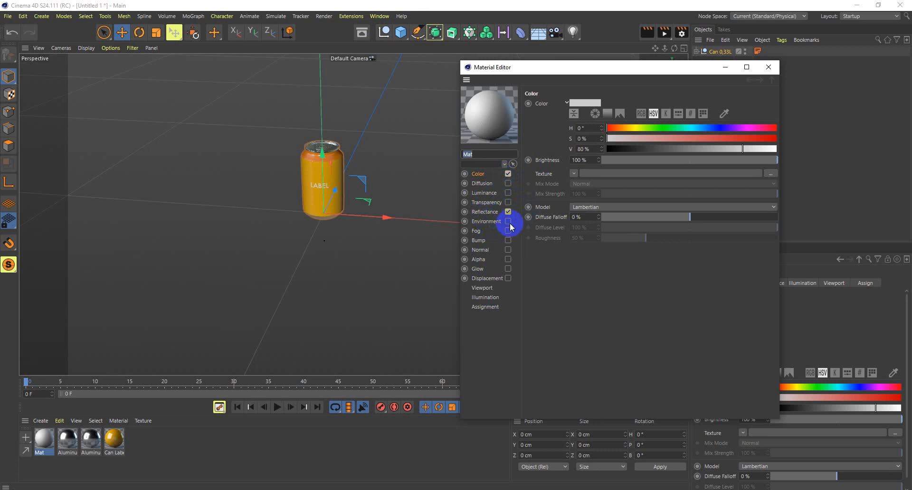
{"action": "left_click", "coordinate": [712, 75]}
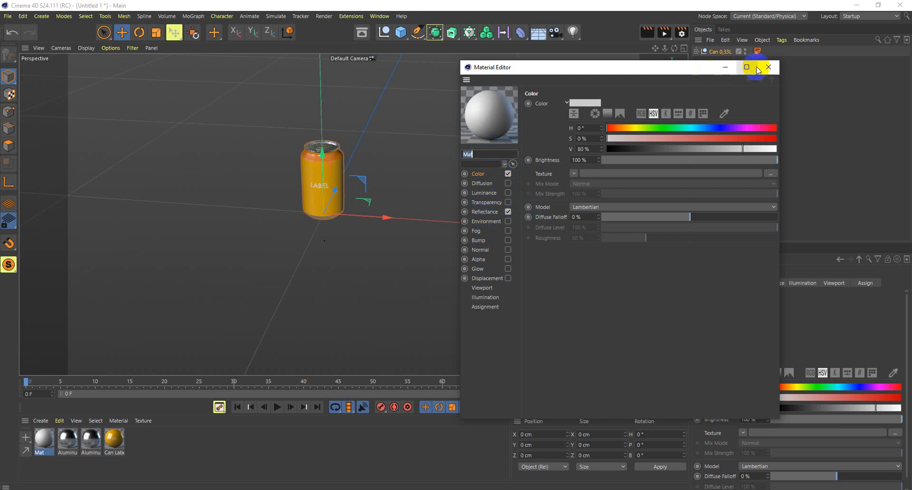
{"action": "left_click", "coordinate": [768, 68]}
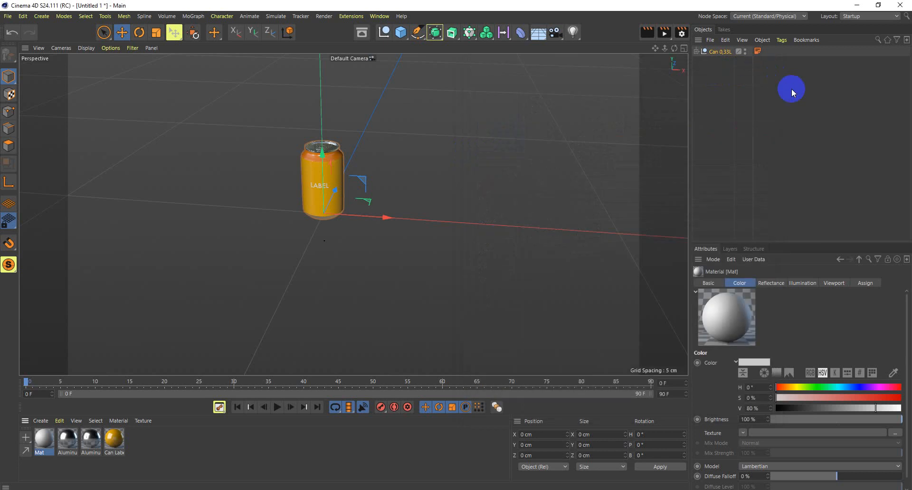
Add a Floor object to the scene beneath the soda can.
{"action": "left_click_drag", "start_coordinate": [265, 248], "coordinate": [397, 237], "text": "alt"}
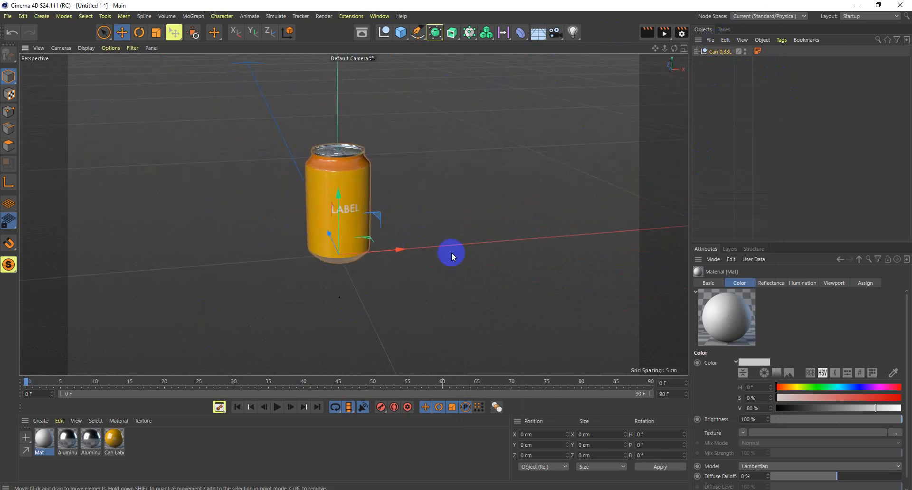
{"action": "scroll", "coordinate": [394, 227], "scroll_direction": "down", "scroll_amount": 5}
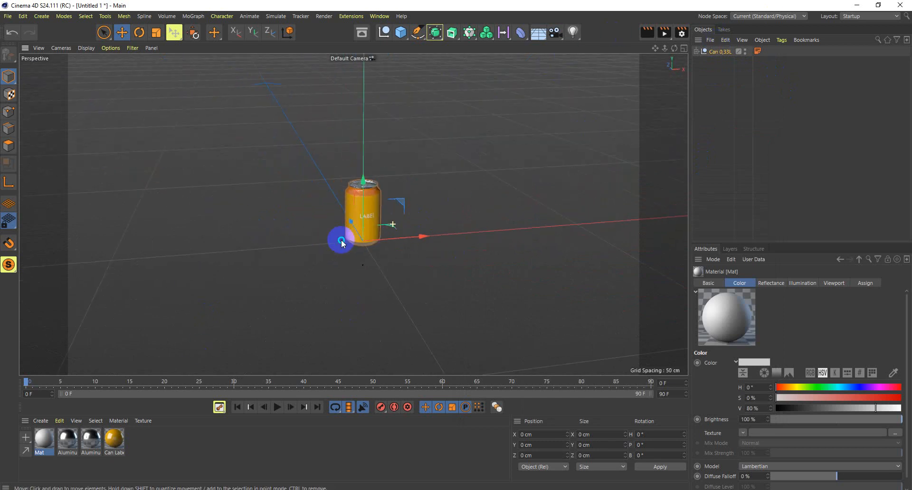
{"action": "left_click", "coordinate": [538, 34]}
{"action": "left_click_drag", "start_coordinate": [403, 243], "coordinate": [387, 228], "text": "alt"}
{"action": "scroll", "coordinate": [350, 238], "scroll_direction": "up", "scroll_amount": 8}
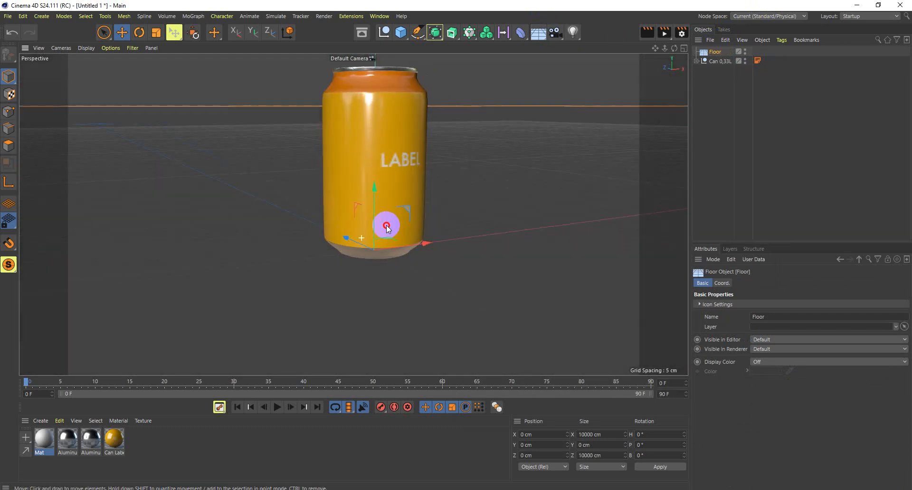
{"action": "scroll", "coordinate": [497, 190], "scroll_direction": "down", "scroll_amount": 10}
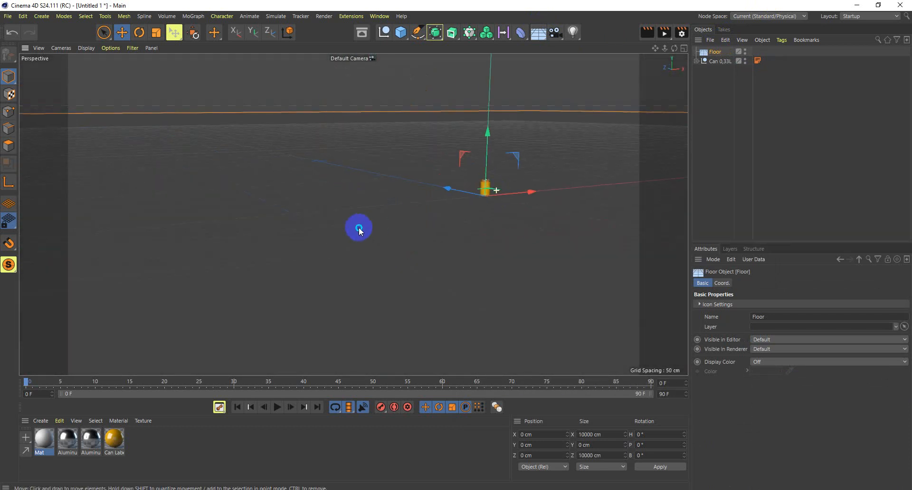
Select the floor and the can together and move both vertically to a Y position of about 0.219 cm.
{"action": "left_click", "coordinate": [717, 61], "text": "shift"}
{"action": "scroll", "coordinate": [497, 170], "scroll_direction": "up", "scroll_amount": 4}
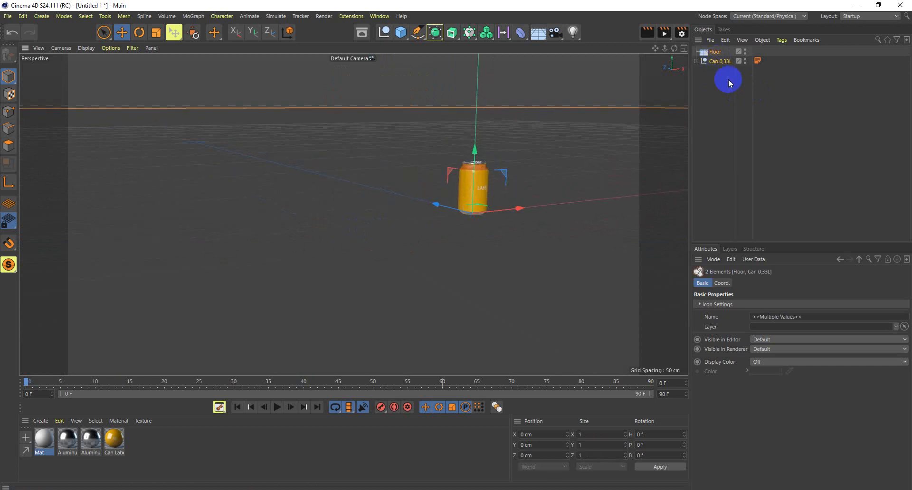
{"action": "scroll", "coordinate": [478, 187], "scroll_direction": "up", "scroll_amount": 2}
{"action": "scroll", "coordinate": [466, 208], "scroll_direction": "up", "scroll_amount": 2}
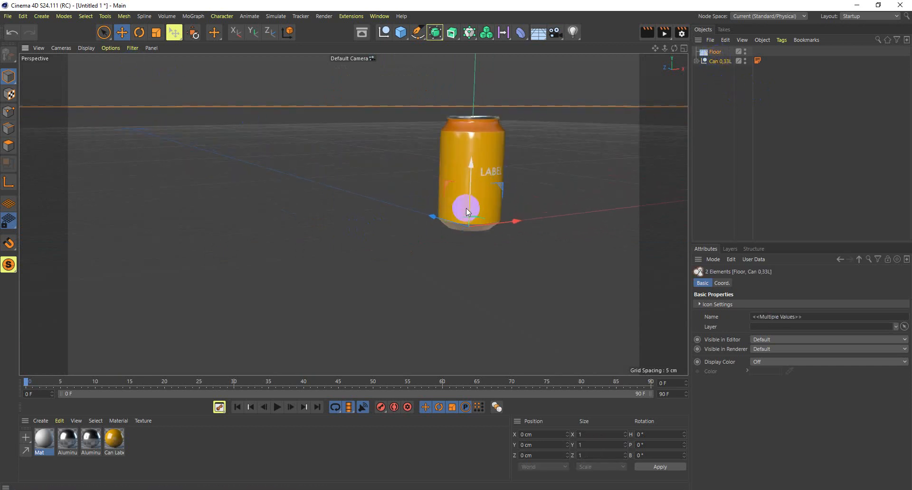
{"action": "left_click_drag", "start_coordinate": [469, 206], "coordinate": [470, 209]}
{"action": "key", "text": "ctrl+z"}
{"action": "left_click_drag", "start_coordinate": [469, 195], "coordinate": [442, 237]}
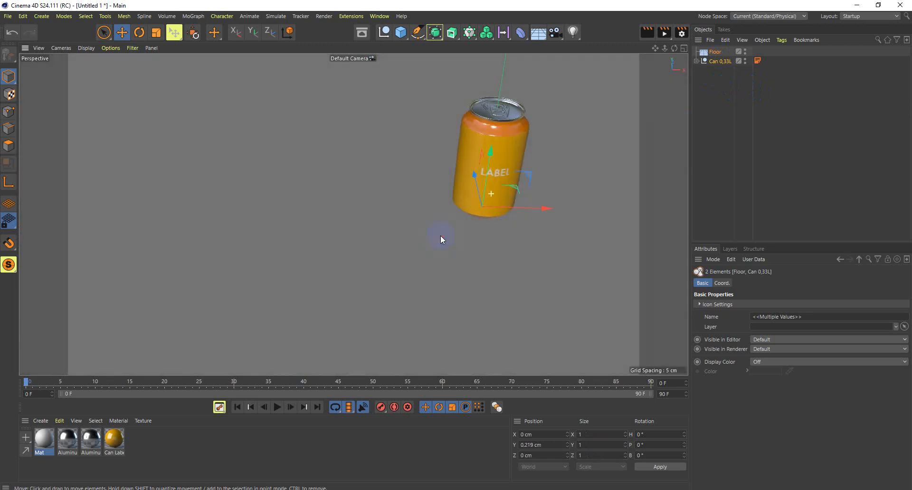
Frame the can on the floor from the front and render the current view as a preview.
{"action": "scroll", "coordinate": [529, 190], "scroll_direction": "down", "scroll_amount": 8}
{"action": "left_click_drag", "start_coordinate": [560, 189], "coordinate": [577, 161], "text": "alt"}
{"action": "middle_click_drag", "start_coordinate": [576, 160], "coordinate": [489, 189], "text": "alt"}
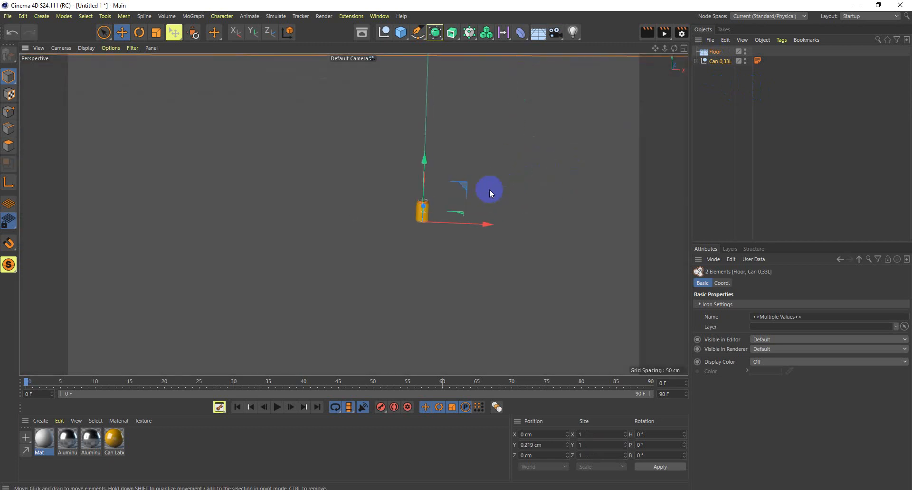
{"action": "right_click_drag", "start_coordinate": [433, 207], "coordinate": [566, 214], "text": "alt"}
{"action": "mouse_move", "coordinate": [397, 238]}
{"action": "left_mouse_down", "text": "alt"}
{"action": "mouse_move", "coordinate": [394, 229]}
{"action": "mouse_move", "coordinate": [440, 223]}
{"action": "mouse_move", "coordinate": [434, 264]}
{"action": "mouse_move", "coordinate": [403, 245]}
{"action": "left_mouse_up", "text": "alt"}
{"action": "scroll", "coordinate": [440, 223], "scroll_direction": "down", "scroll_amount": 8}
{"action": "right_click_drag", "start_coordinate": [403, 245], "coordinate": [476, 262], "text": "alt"}
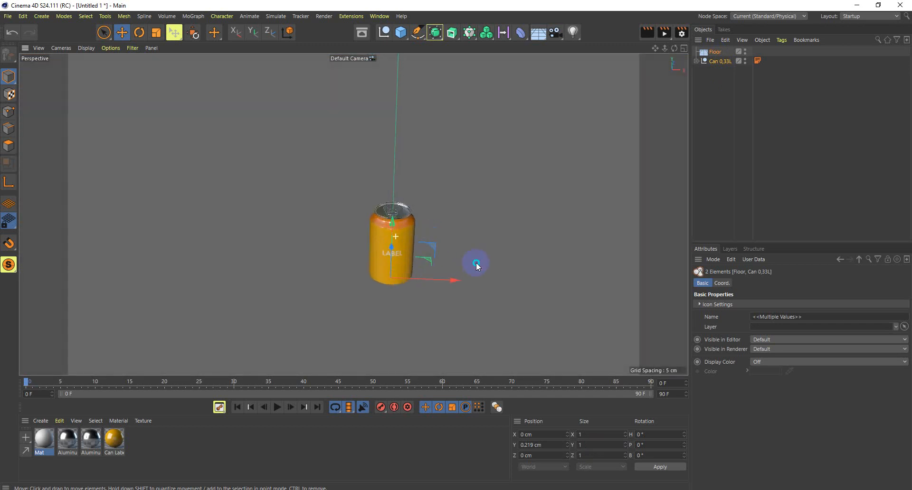
{"action": "left_click_drag", "start_coordinate": [414, 242], "coordinate": [367, 230], "text": "alt"}
{"action": "right_click_drag", "start_coordinate": [367, 230], "coordinate": [446, 263], "text": "alt"}
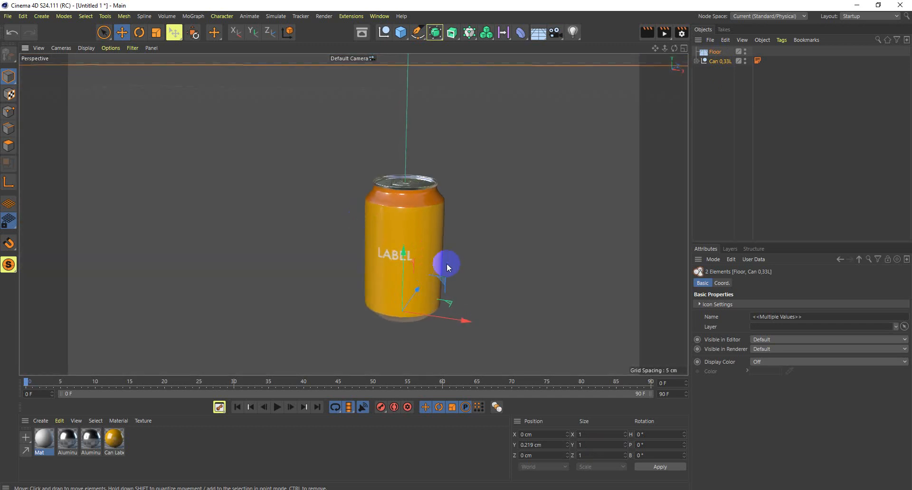
{"action": "middle_click_drag", "start_coordinate": [435, 255], "coordinate": [409, 216], "text": "alt"}
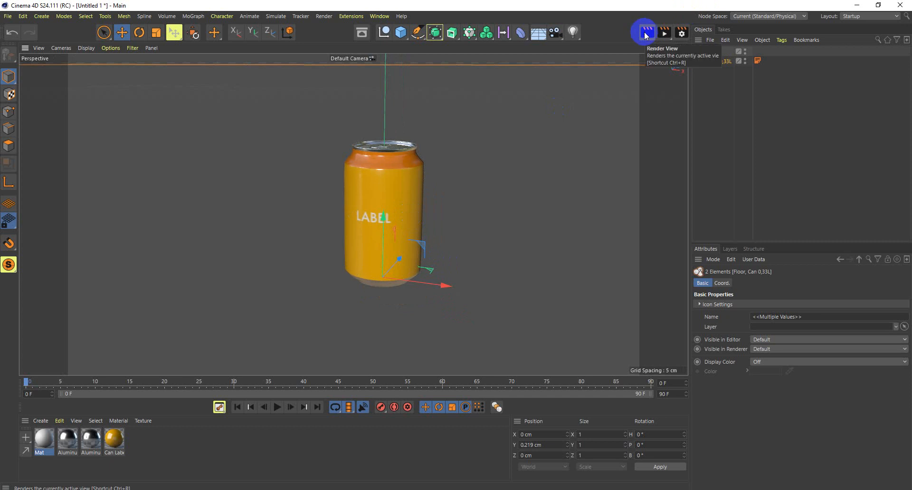
{"action": "left_click", "coordinate": [645, 34]}
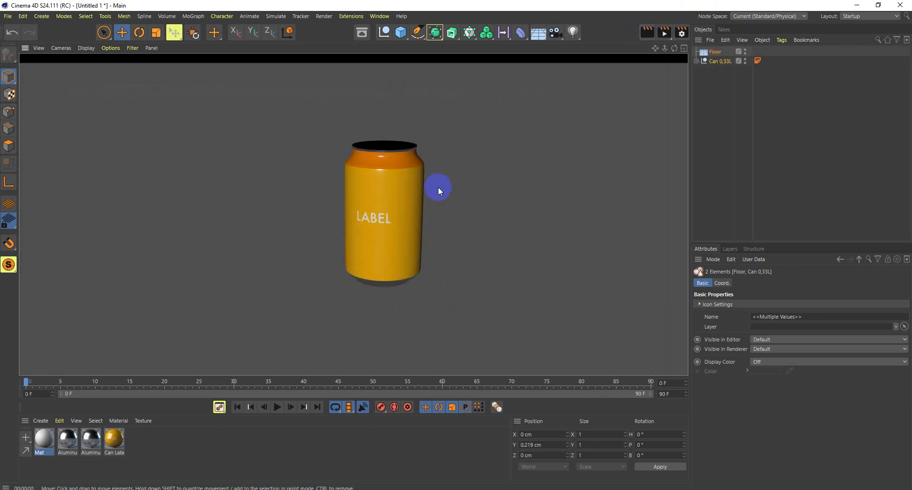
{"action": "mouse_move", "coordinate": [373, 205]}
{"action": "left_mouse_down", "text": "alt"}
{"action": "mouse_move", "coordinate": [374, 264]}
{"action": "mouse_move", "coordinate": [378, 221]}
{"action": "left_mouse_up", "text": "alt"}
{"action": "right_click_drag", "start_coordinate": [378, 221], "coordinate": [409, 234], "text": "alt"}
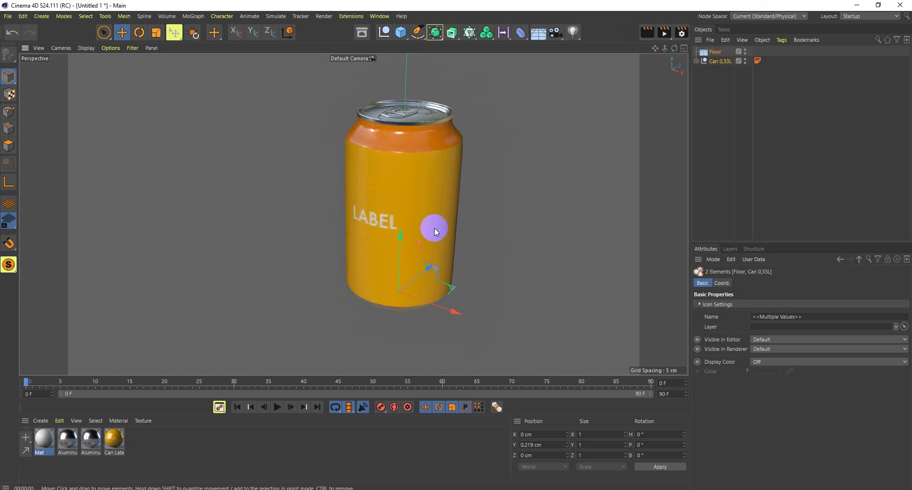
Render the close-up view of the can and floor as a preview.
{"action": "left_click", "coordinate": [649, 34]}
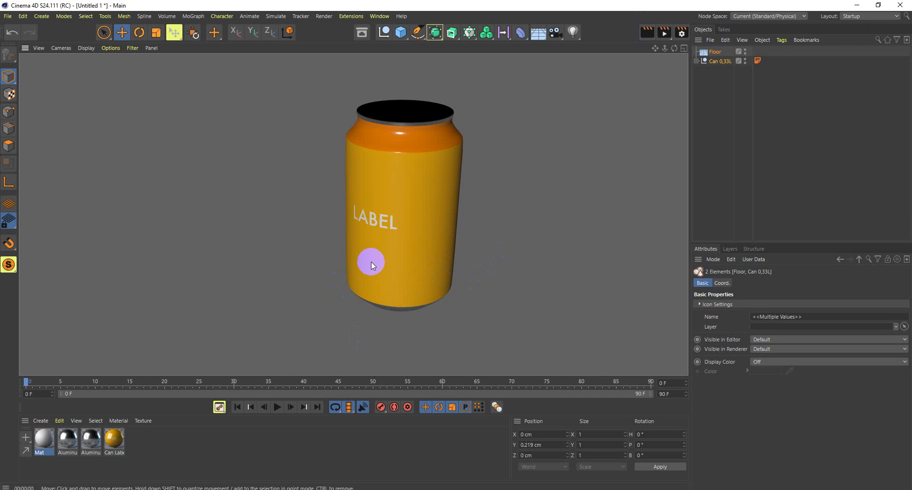
{"action": "middle_click_drag", "start_coordinate": [371, 261], "coordinate": [336, 257], "text": "alt"}
{"action": "right_click_drag", "start_coordinate": [336, 258], "coordinate": [313, 277], "text": "alt"}
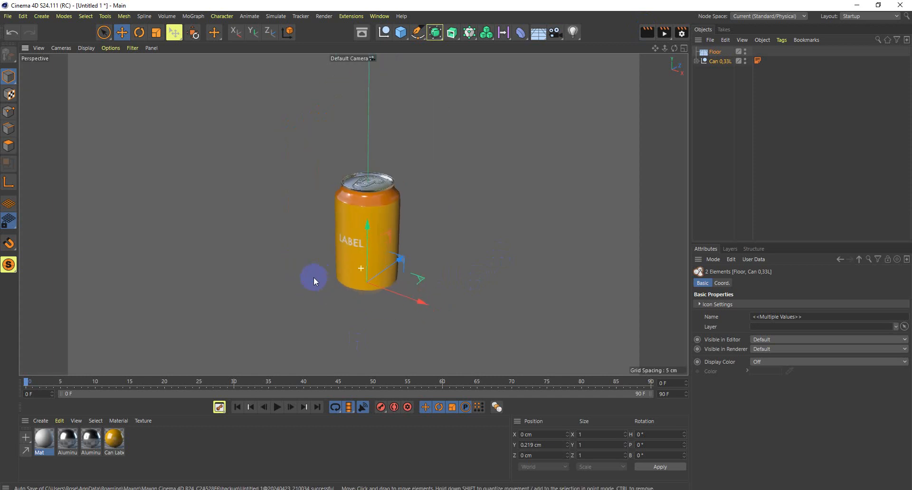
Add an Area Light to the scene and move it in front of the can, to about Y 43.3 cm and Z -170.1 cm.
{"action": "left_click_drag", "start_coordinate": [313, 277], "coordinate": [366, 278], "text": "alt"}
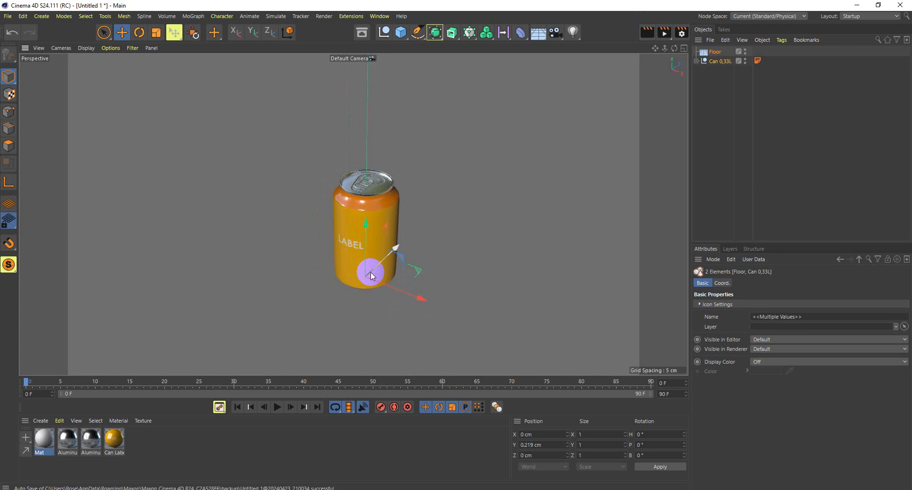
{"action": "left_click_drag", "start_coordinate": [379, 292], "coordinate": [394, 324], "text": "alt"}
{"action": "scroll", "coordinate": [363, 254], "scroll_direction": "down", "scroll_amount": 5}
{"action": "left_click_drag", "start_coordinate": [373, 254], "coordinate": [423, 243], "text": "alt"}
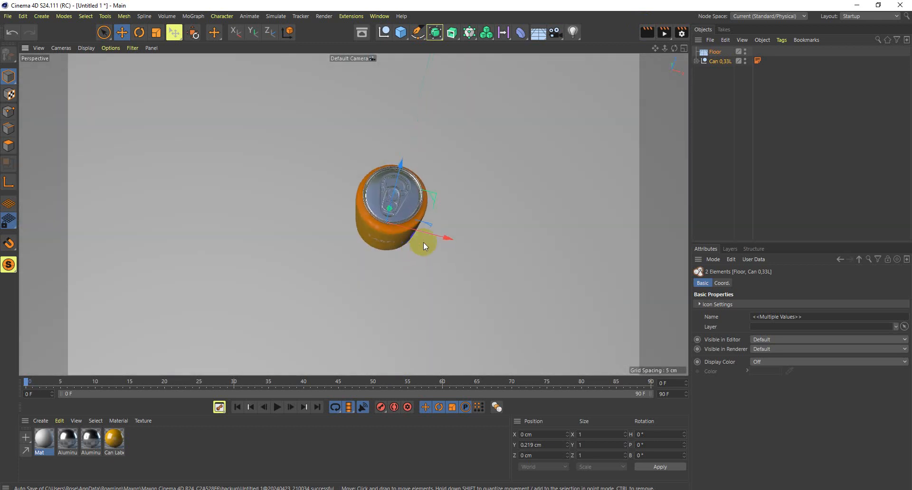
{"action": "left_click", "coordinate": [575, 34]}
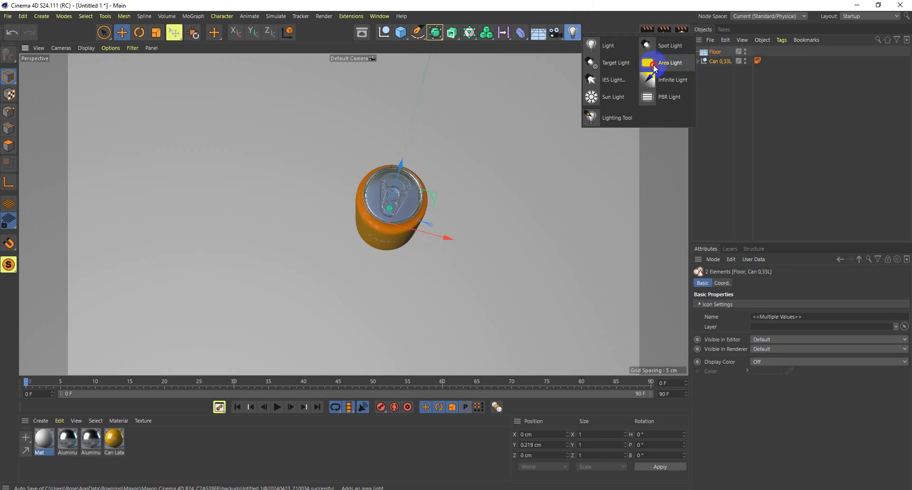
{"action": "left_click", "coordinate": [654, 64]}
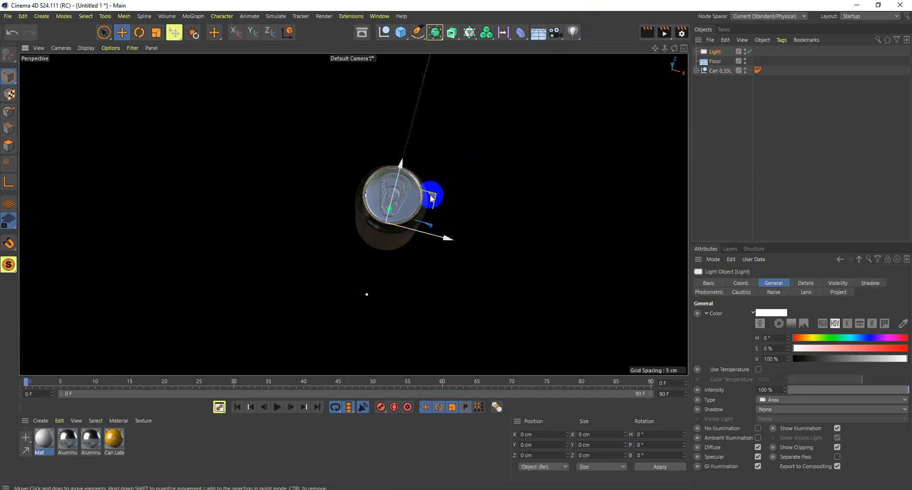
{"action": "left_click_drag", "start_coordinate": [409, 223], "coordinate": [356, 194], "text": "alt"}
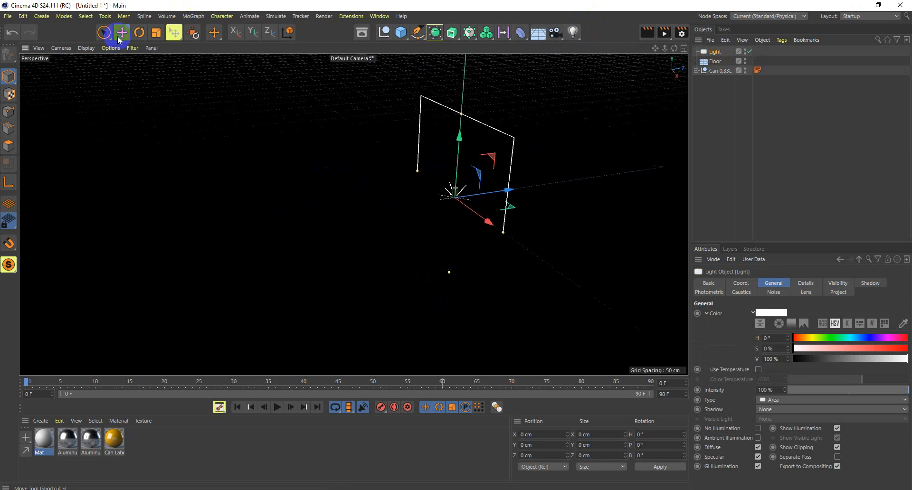
{"action": "left_click_drag", "start_coordinate": [468, 193], "coordinate": [378, 191]}
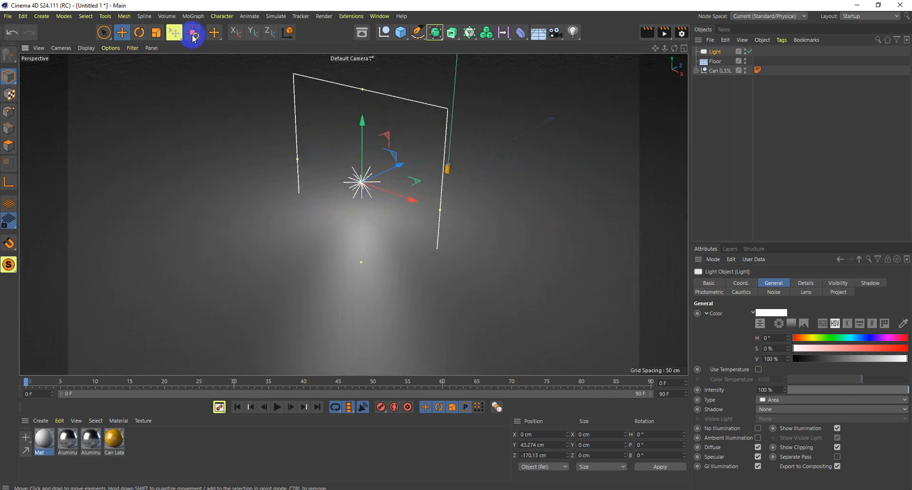
Scale the area light down uniformly to about a quarter of its size.
{"action": "left_click", "coordinate": [156, 32]}
{"action": "left_click_drag", "start_coordinate": [447, 175], "coordinate": [457, 246]}
{"action": "left_click", "coordinate": [116, 37]}
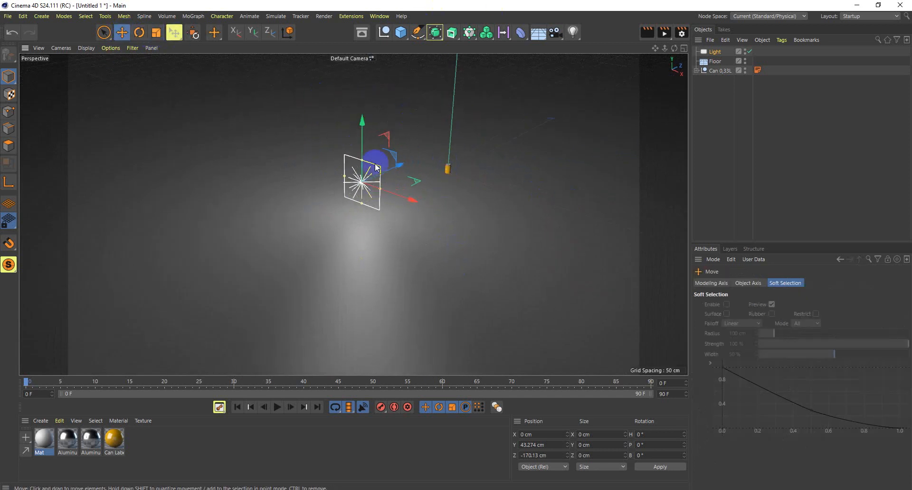
Move the area light closer and to one side of the can, to about X -57 cm and Z -55.6 cm.
{"action": "left_click_drag", "start_coordinate": [372, 159], "coordinate": [501, 240], "text": "alt"}
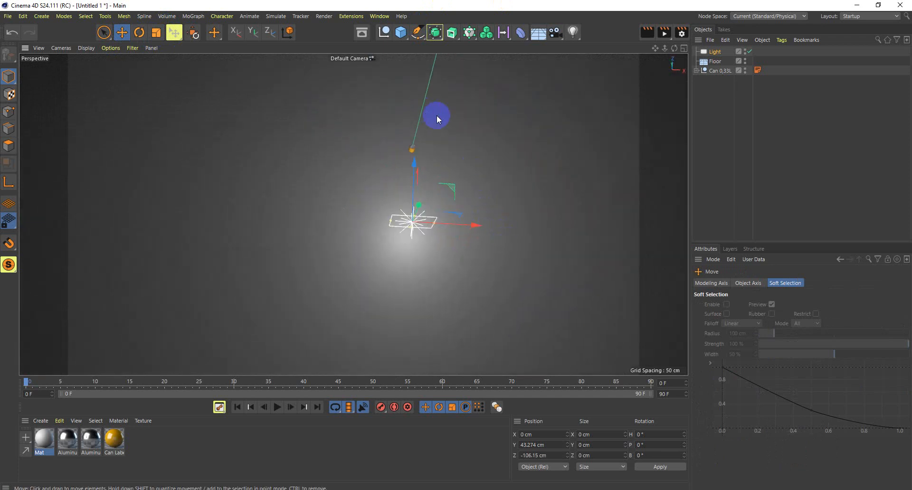
{"action": "mouse_move", "coordinate": [419, 169]}
{"action": "left_mouse_down", "text": "alt"}
{"action": "mouse_move", "coordinate": [436, 189]}
{"action": "mouse_move", "coordinate": [285, 145]}
{"action": "mouse_move", "coordinate": [433, 155]}
{"action": "mouse_move", "coordinate": [378, 163]}
{"action": "mouse_move", "coordinate": [475, 186]}
{"action": "mouse_move", "coordinate": [478, 149]}
{"action": "mouse_move", "coordinate": [307, 96]}
{"action": "mouse_move", "coordinate": [509, 75]}
{"action": "mouse_move", "coordinate": [472, 90]}
{"action": "mouse_move", "coordinate": [417, 164]}
{"action": "mouse_move", "coordinate": [421, 151]}
{"action": "mouse_move", "coordinate": [386, 162]}
{"action": "mouse_move", "coordinate": [416, 169]}
{"action": "left_mouse_up", "text": "alt"}
{"action": "left_click_drag", "start_coordinate": [423, 178], "coordinate": [515, 234], "text": "alt"}
{"action": "left_click_drag", "start_coordinate": [479, 88], "coordinate": [347, 252], "text": "alt"}
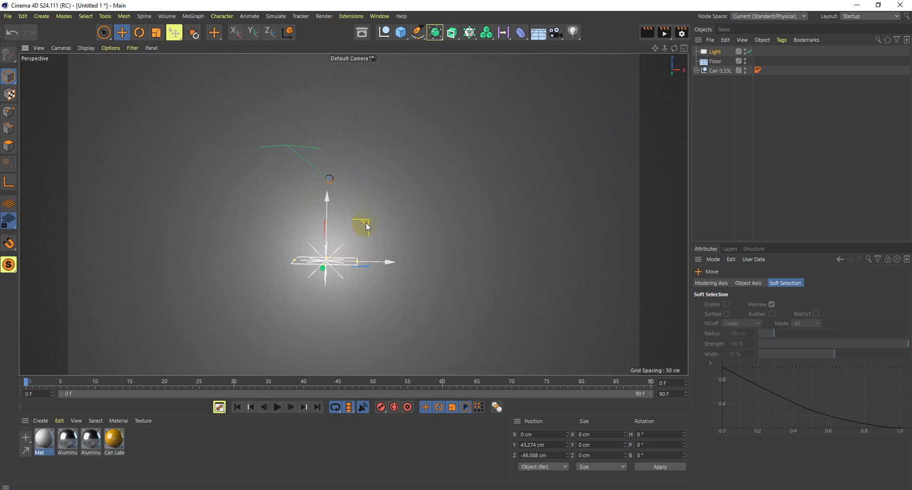
{"action": "left_click_drag", "start_coordinate": [366, 223], "coordinate": [292, 210]}
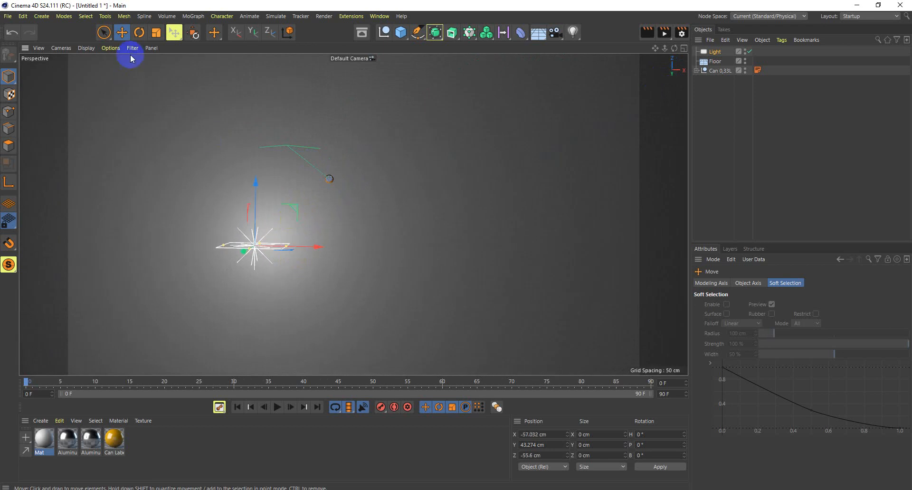
Rotate the area light's heading to about -32° towards the can and move it to about X -53.7, Y 42.7, Z -33.5 cm.
{"action": "left_click", "coordinate": [139, 32]}
{"action": "left_click_drag", "start_coordinate": [278, 276], "coordinate": [258, 288]}
{"action": "key", "text": "e"}
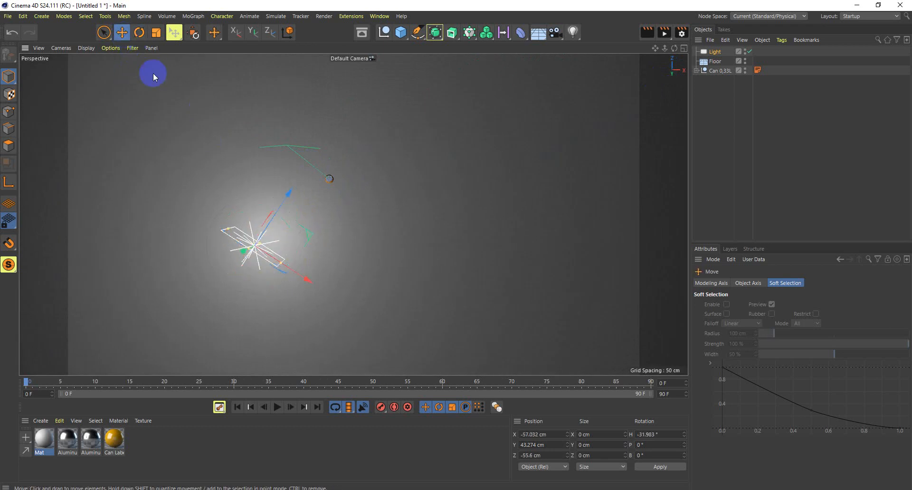
{"action": "left_click_drag", "start_coordinate": [294, 219], "coordinate": [305, 171]}
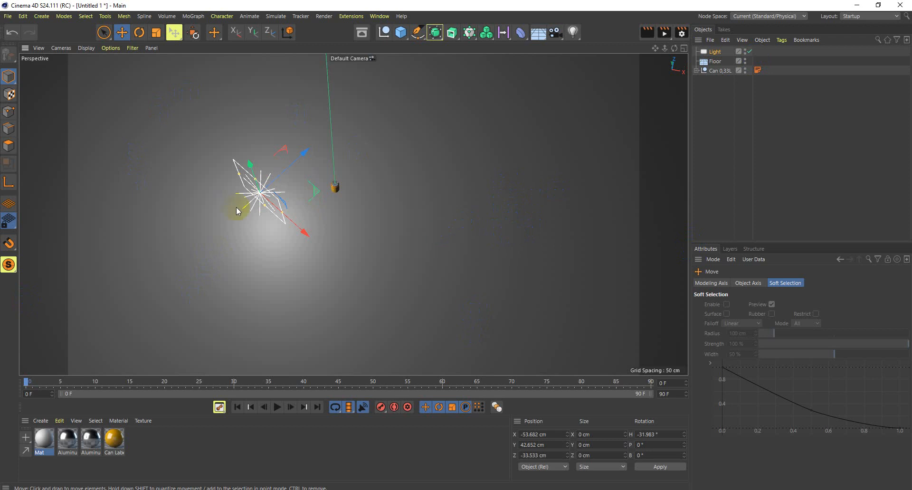
Frame the can's label side closely and render a preview with the area light.
{"action": "left_click_drag", "start_coordinate": [279, 226], "coordinate": [283, 197], "text": "alt"}
{"action": "middle_click_drag", "start_coordinate": [392, 272], "coordinate": [358, 204], "text": "alt"}
{"action": "scroll", "coordinate": [360, 266], "scroll_direction": "up", "scroll_amount": 10}
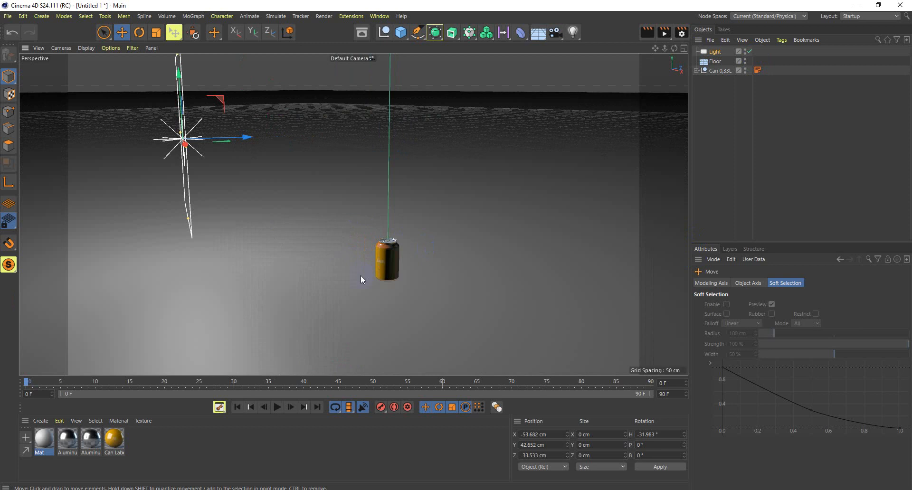
{"action": "left_click_drag", "start_coordinate": [421, 277], "coordinate": [462, 282], "text": "alt"}
{"action": "scroll", "coordinate": [462, 282], "scroll_direction": "up", "scroll_amount": 4}
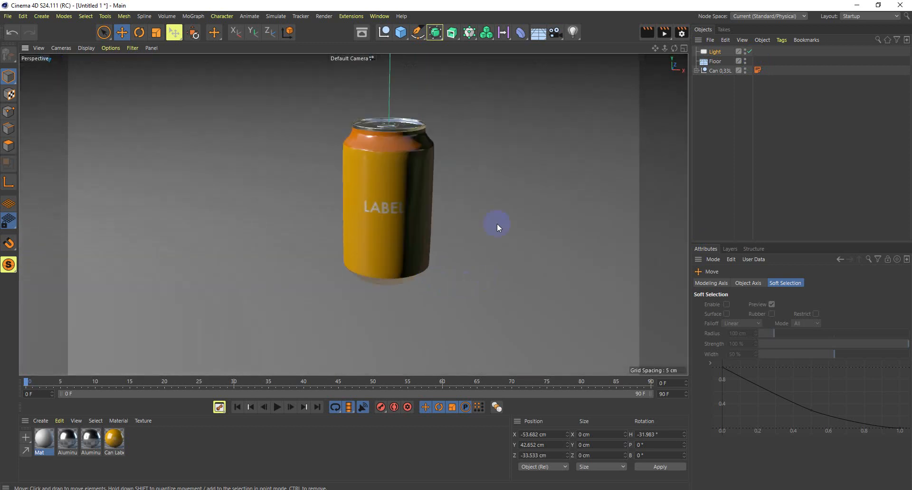
{"action": "left_click", "coordinate": [647, 37]}
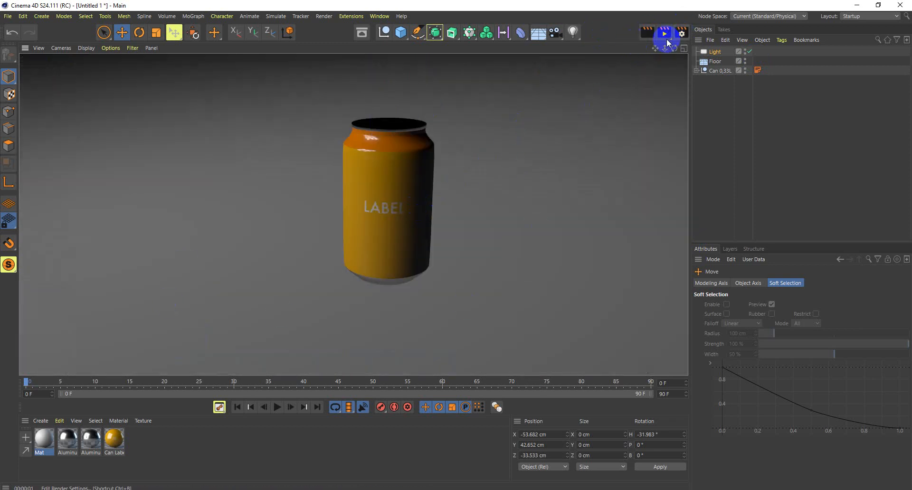
{"action": "left_click", "coordinate": [530, 202]}
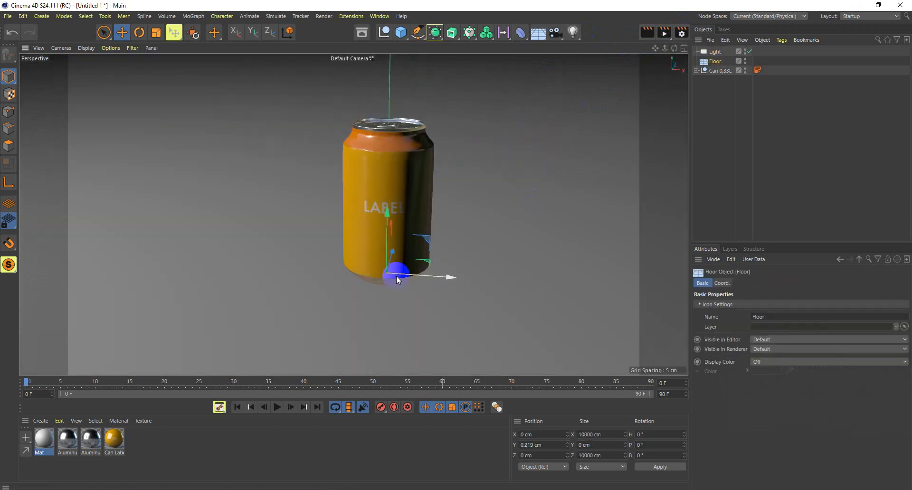
Set the light's shadow type to Area.
{"action": "scroll", "coordinate": [480, 254], "scroll_direction": "down", "scroll_amount": 6}
{"action": "right_click_drag", "start_coordinate": [352, 252], "coordinate": [303, 254], "text": "alt"}
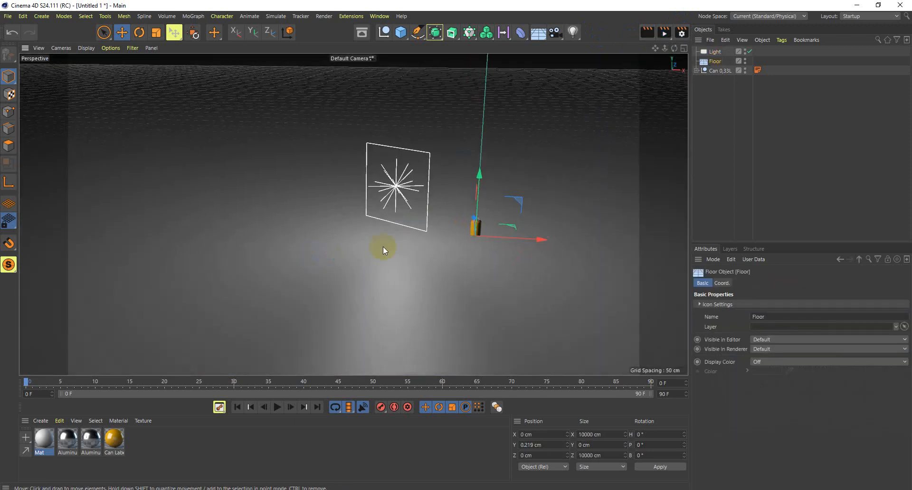
{"action": "middle_click_drag", "start_coordinate": [382, 246], "coordinate": [324, 256], "text": "alt"}
{"action": "middle_click_drag", "start_coordinate": [436, 223], "coordinate": [398, 228], "text": "alt"}
{"action": "right_click_drag", "start_coordinate": [387, 258], "coordinate": [428, 250], "text": "alt"}
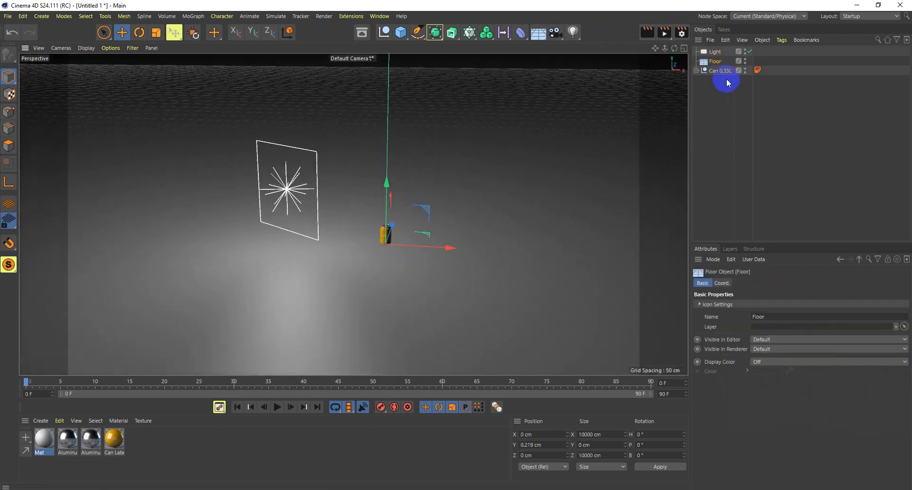
{"action": "left_click", "coordinate": [714, 51]}
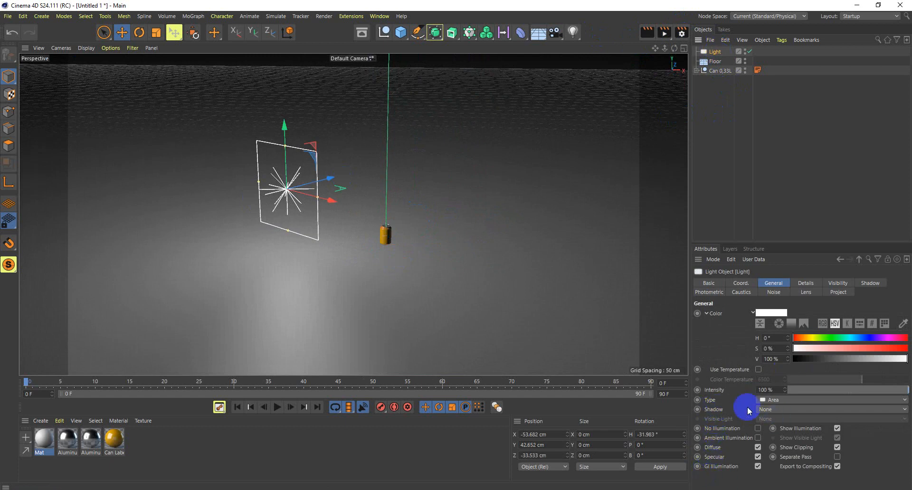
{"action": "left_click", "coordinate": [769, 409]}
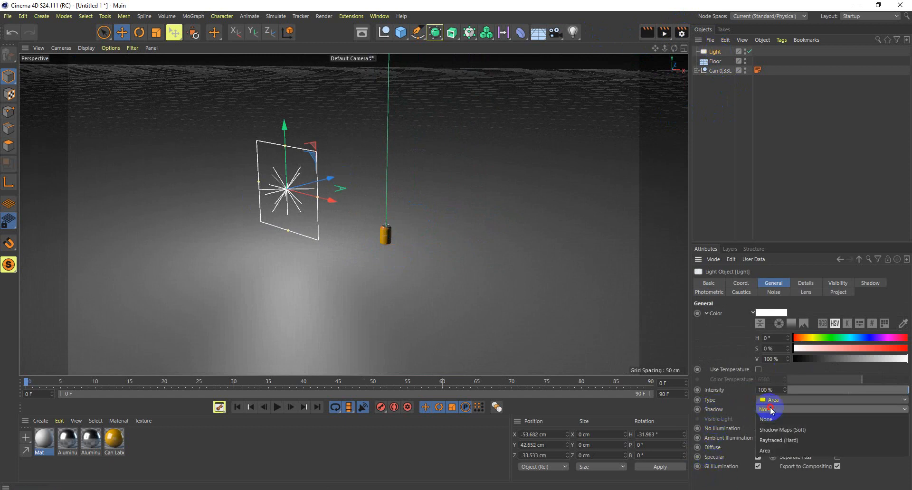
{"action": "left_click", "coordinate": [771, 450]}
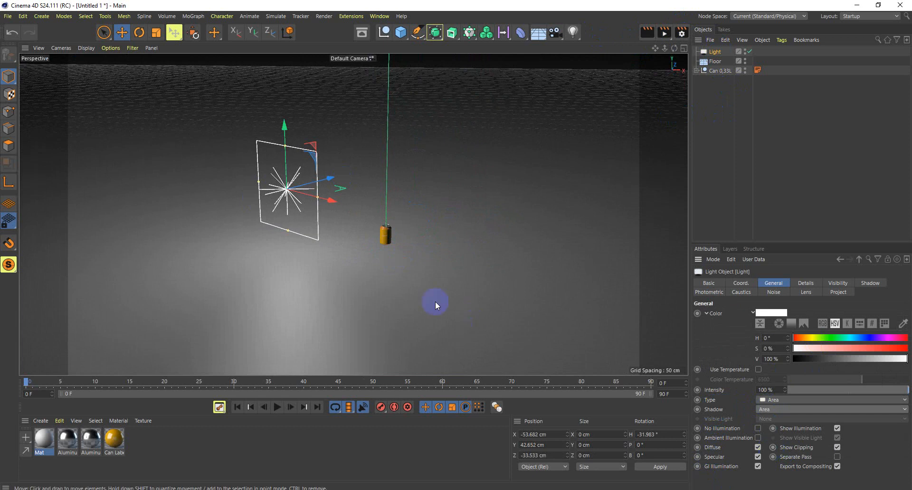
Render a closer preview of the can to check its area shadow on the floor.
{"action": "right_click_drag", "start_coordinate": [378, 214], "coordinate": [463, 237], "text": "alt"}
{"action": "right_click_drag", "start_coordinate": [378, 309], "coordinate": [443, 299], "text": "alt"}
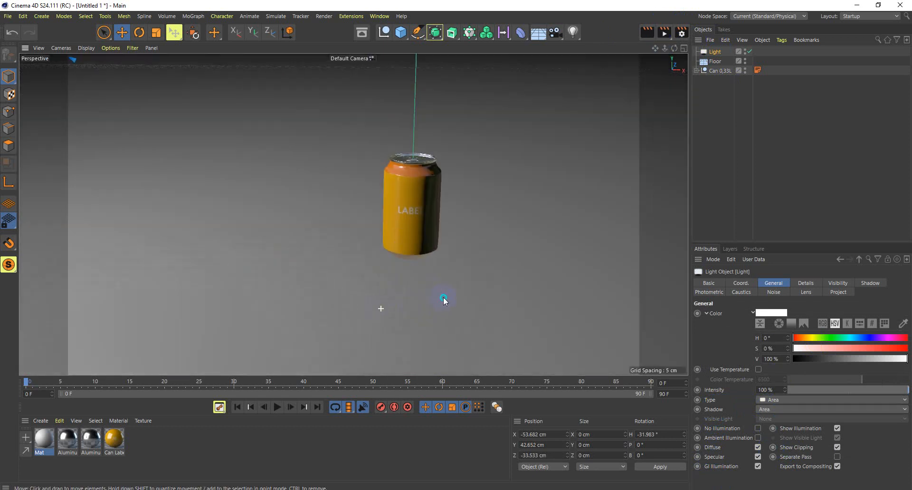
{"action": "left_click", "coordinate": [647, 32]}
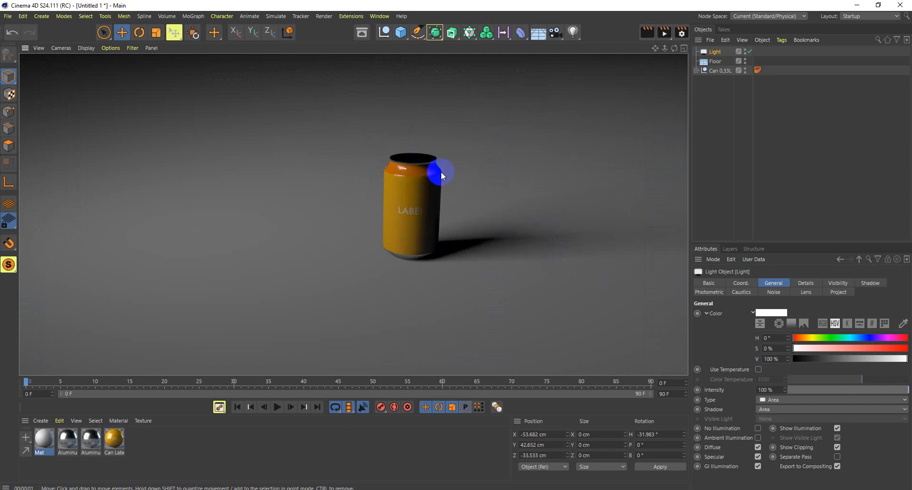
Add a Target tag to the light and assign Can 0,33L as its target object.
{"action": "right_click_drag", "start_coordinate": [431, 232], "coordinate": [380, 244], "text": "alt"}
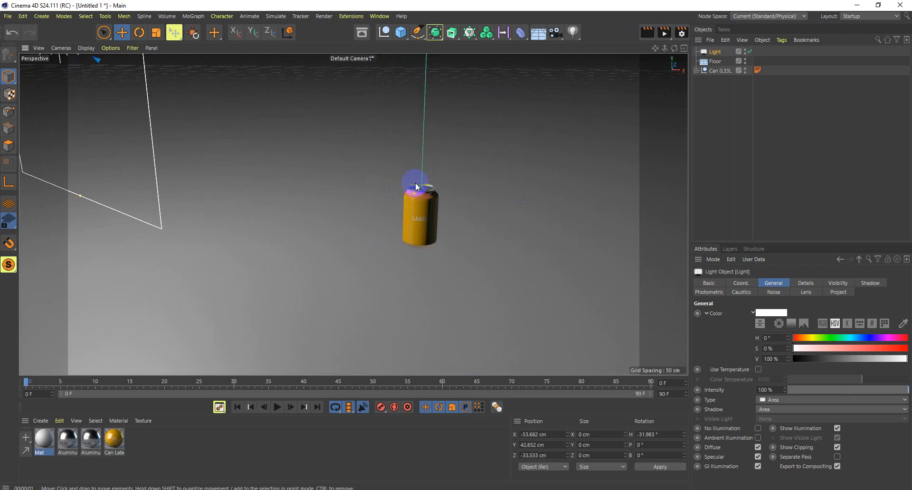
{"action": "middle_click_drag", "start_coordinate": [414, 183], "coordinate": [402, 245], "text": "alt"}
{"action": "right_click_drag", "start_coordinate": [352, 224], "coordinate": [312, 228], "text": "alt"}
{"action": "left_click_drag", "start_coordinate": [312, 228], "coordinate": [308, 238], "text": "alt"}
{"action": "mouse_move", "coordinate": [312, 206]}
{"action": "left_mouse_down"}
{"action": "mouse_move", "coordinate": [362, 135]}
{"action": "mouse_move", "coordinate": [375, 162]}
{"action": "mouse_move", "coordinate": [367, 222]}
{"action": "mouse_move", "coordinate": [300, 200]}
{"action": "left_mouse_up"}
{"action": "right_click_drag", "start_coordinate": [359, 245], "coordinate": [208, 158], "text": "alt"}
{"action": "mouse_move", "coordinate": [368, 243]}
{"action": "left_mouse_down", "text": "alt"}
{"action": "mouse_move", "coordinate": [350, 246]}
{"action": "mouse_move", "coordinate": [364, 241]}
{"action": "left_mouse_up", "text": "alt"}
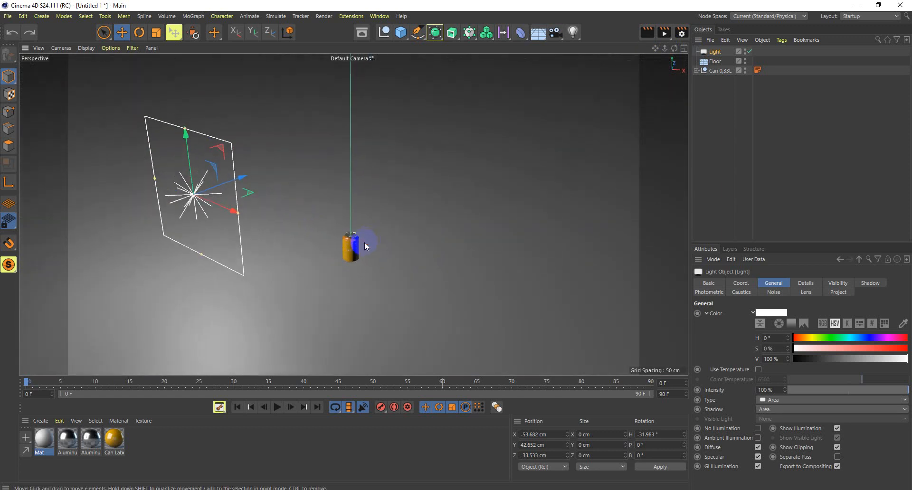
{"action": "left_click", "coordinate": [723, 53]}
{"action": "right_click", "coordinate": [723, 52]}
{"action": "left_click", "coordinate": [752, 57]}
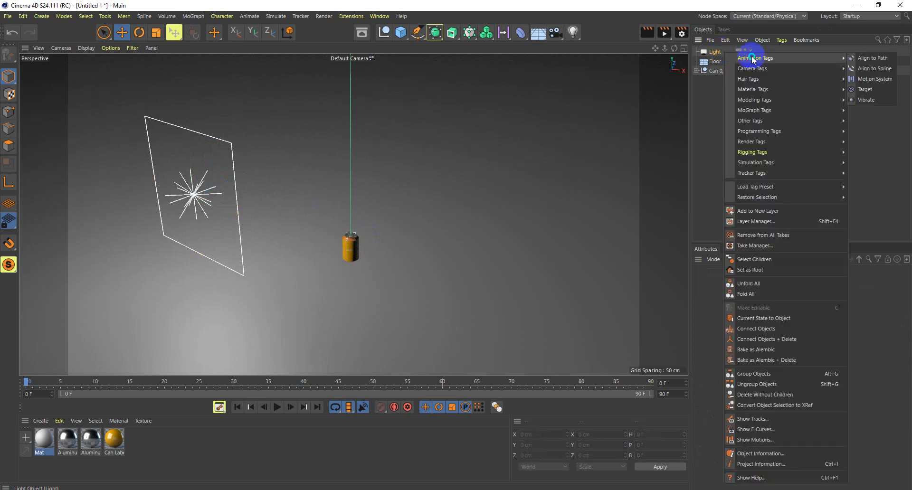
{"action": "left_click", "coordinate": [859, 91]}
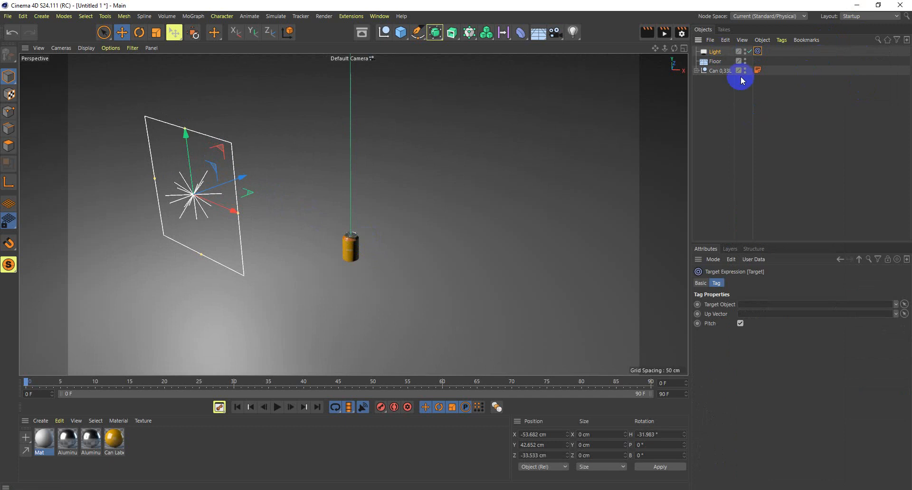
{"action": "left_click_drag", "start_coordinate": [720, 75], "coordinate": [754, 305]}
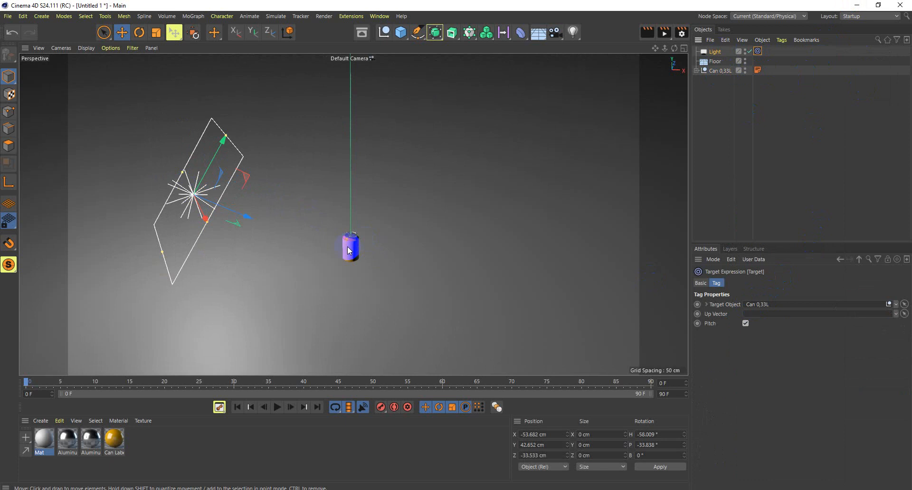
Frame the can from a low front angle and render a preview with the targeted light.
{"action": "scroll", "coordinate": [331, 246], "scroll_direction": "up", "scroll_amount": 10}
{"action": "left_click_drag", "start_coordinate": [376, 271], "coordinate": [363, 246], "text": "alt"}
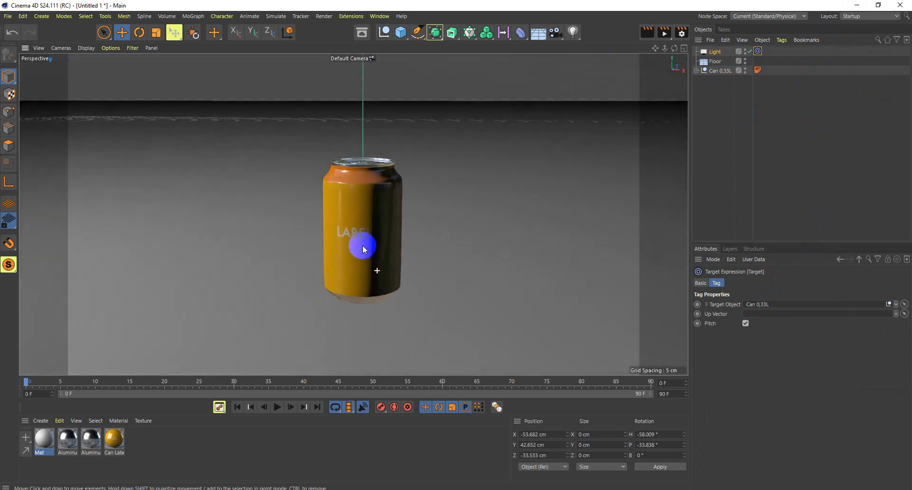
{"action": "left_click", "coordinate": [646, 31]}
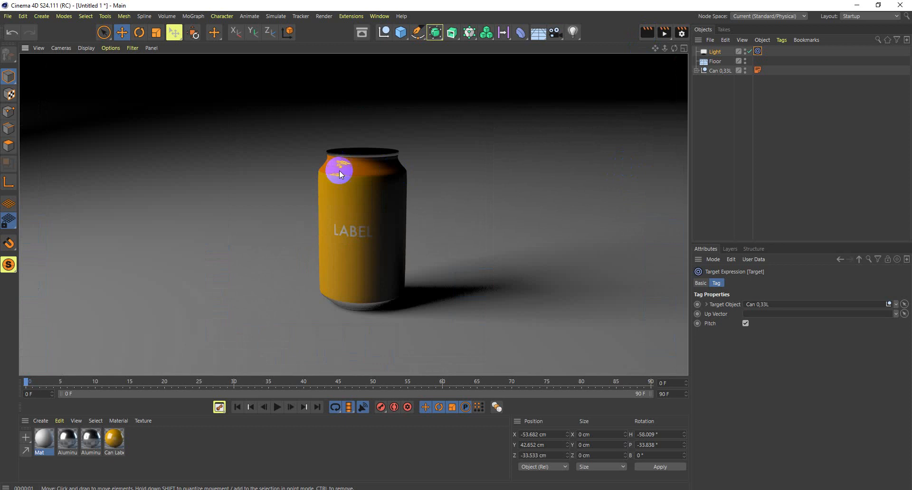
{"action": "left_click", "coordinate": [471, 149]}
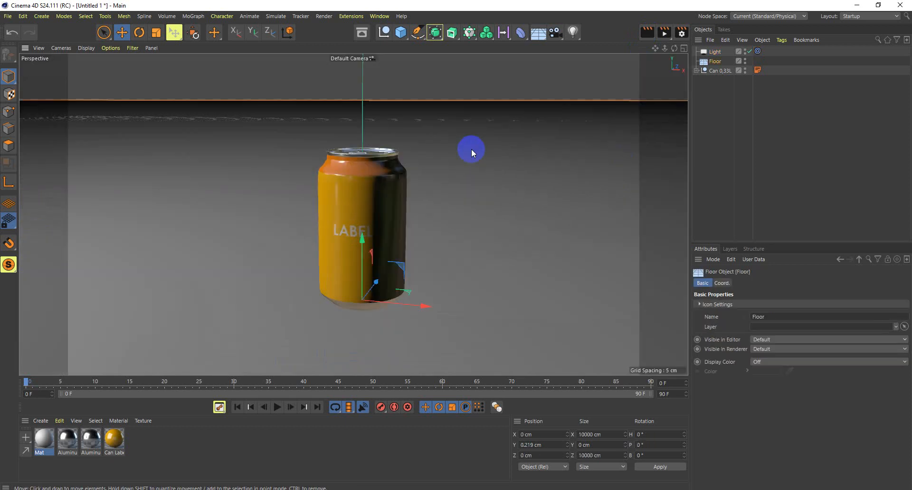
Duplicate the targeted area light and place the copy on the opposite front side of the can, at about X 73, Y 45, Z -136 cm.
{"action": "scroll", "coordinate": [523, 177], "scroll_direction": "down", "scroll_amount": 10}
{"action": "left_click_drag", "start_coordinate": [431, 197], "coordinate": [441, 217], "text": "alt"}
{"action": "left_click_drag", "start_coordinate": [549, 191], "coordinate": [316, 222], "text": "alt"}
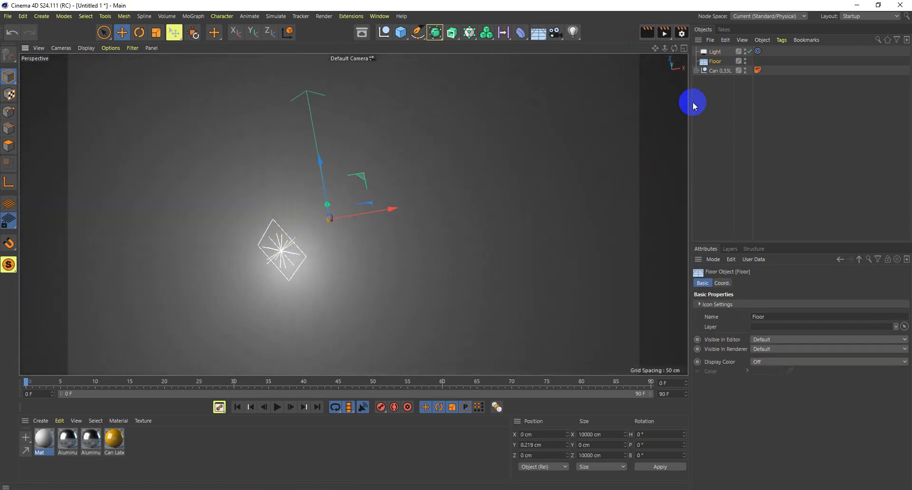
{"action": "left_click", "coordinate": [715, 52]}
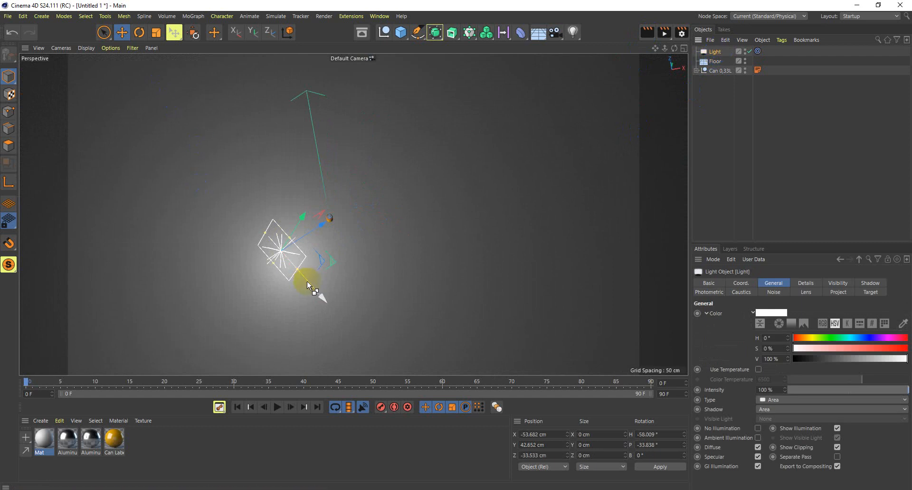
{"action": "left_click_drag", "start_coordinate": [308, 281], "coordinate": [437, 318], "text": "ctrl"}
{"action": "mouse_move", "coordinate": [461, 322]}
{"action": "left_mouse_down", "text": "ctrl"}
{"action": "mouse_move", "coordinate": [446, 319]}
{"action": "mouse_move", "coordinate": [447, 260]}
{"action": "mouse_move", "coordinate": [451, 301]}
{"action": "mouse_move", "coordinate": [463, 311]}
{"action": "left_mouse_up", "text": "ctrl"}
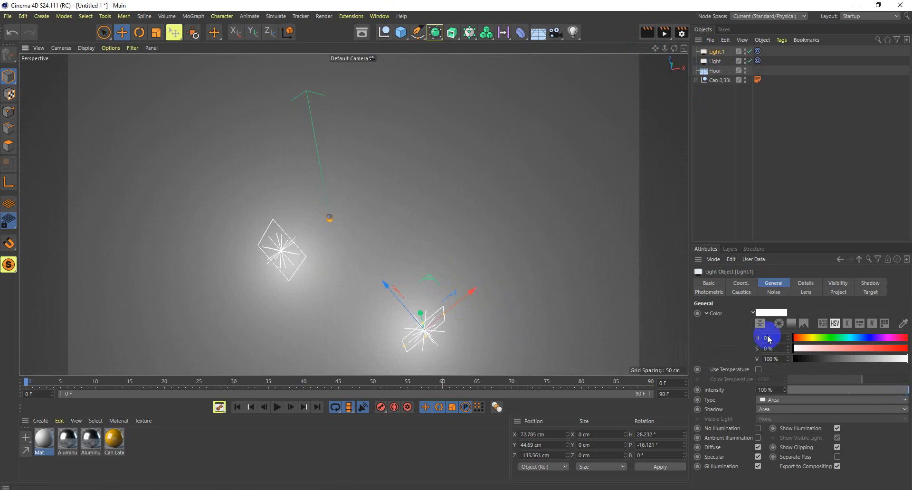
Set the copied light's intensity to 65% and render a close front preview of the can.
{"action": "left_click_drag", "start_coordinate": [373, 286], "coordinate": [347, 213], "text": "alt"}
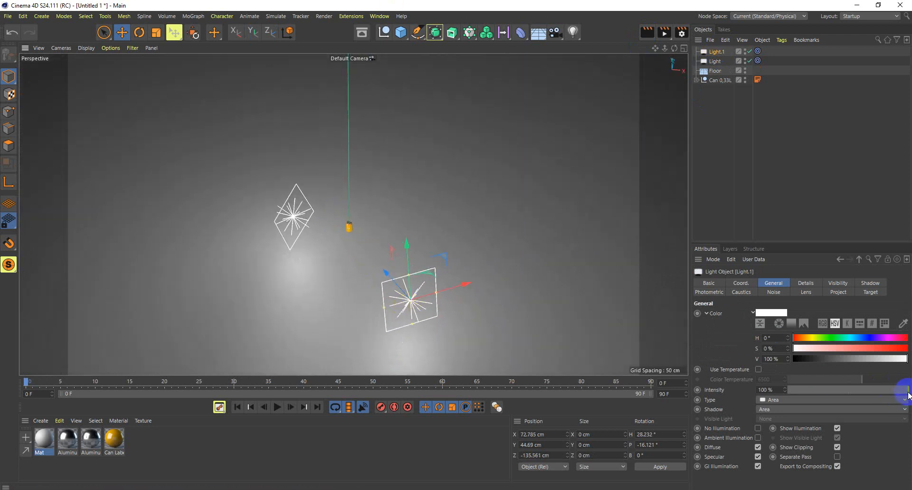
{"action": "left_click_drag", "start_coordinate": [908, 390], "coordinate": [867, 390]}
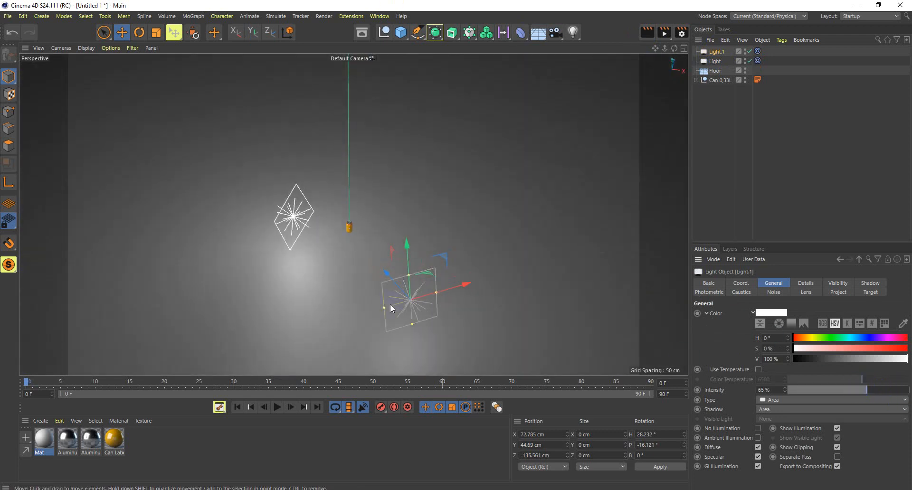
{"action": "left_click_drag", "start_coordinate": [385, 304], "coordinate": [334, 251], "text": "alt"}
{"action": "right_click_drag", "start_coordinate": [332, 247], "coordinate": [380, 275], "text": "alt"}
{"action": "left_click_drag", "start_coordinate": [380, 275], "coordinate": [328, 243], "text": "alt"}
{"action": "right_click_drag", "start_coordinate": [328, 243], "coordinate": [413, 230], "text": "alt"}
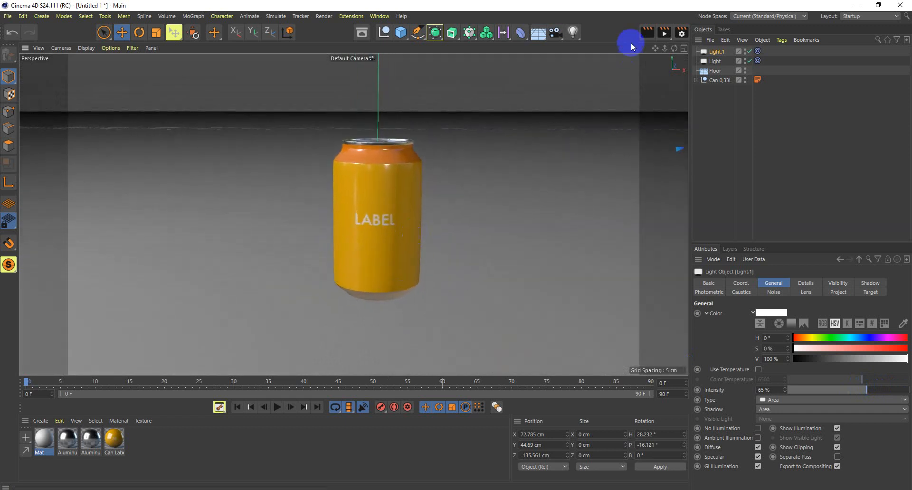
{"action": "left_click", "coordinate": [651, 35]}
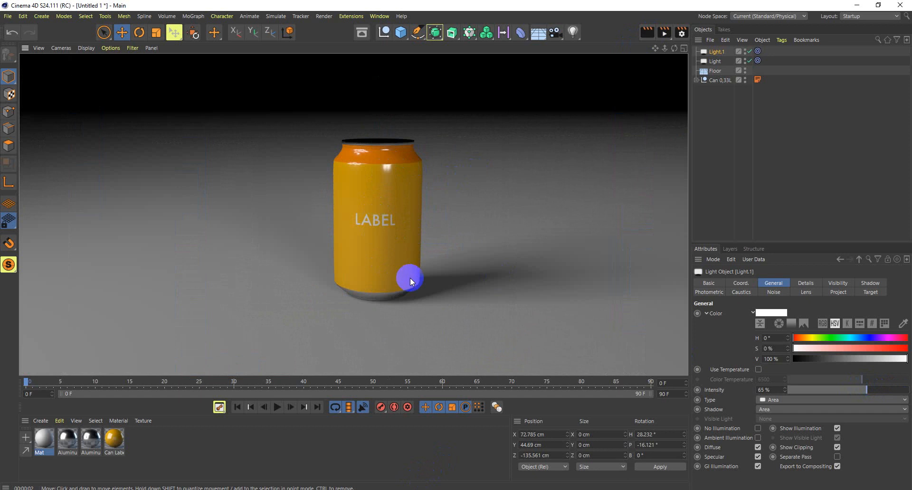
Compare preview renders of the can with Light.1 disabled and with it enabled again.
{"action": "left_click", "coordinate": [745, 52], "text": "alt"}
{"action": "left_click", "coordinate": [745, 52], "text": "alt"}
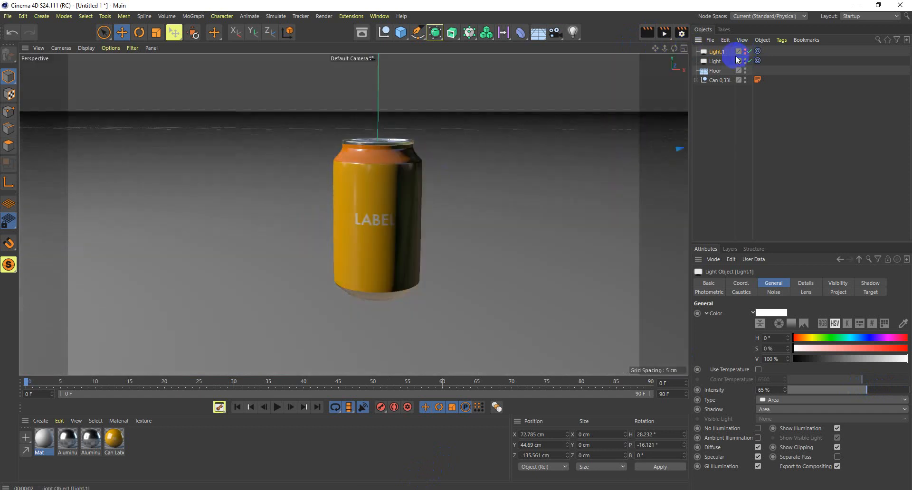
{"action": "left_click", "coordinate": [649, 33]}
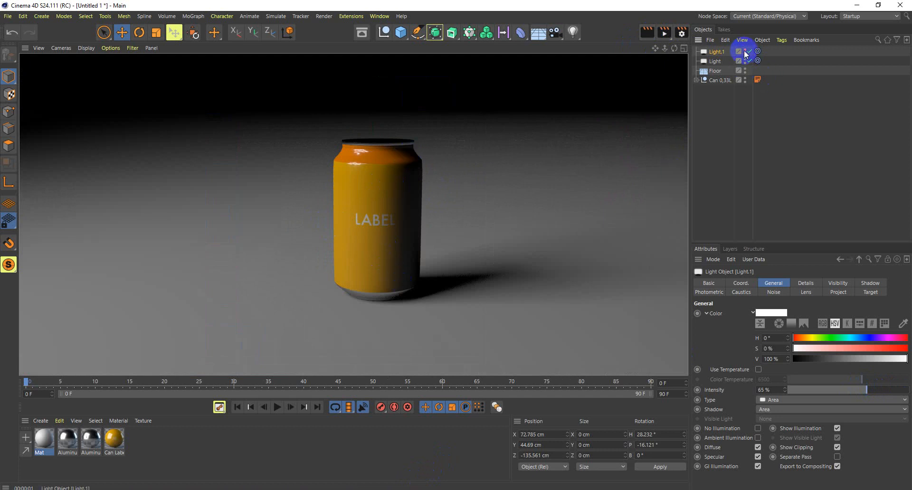
{"action": "left_click", "coordinate": [745, 50], "text": "alt"}
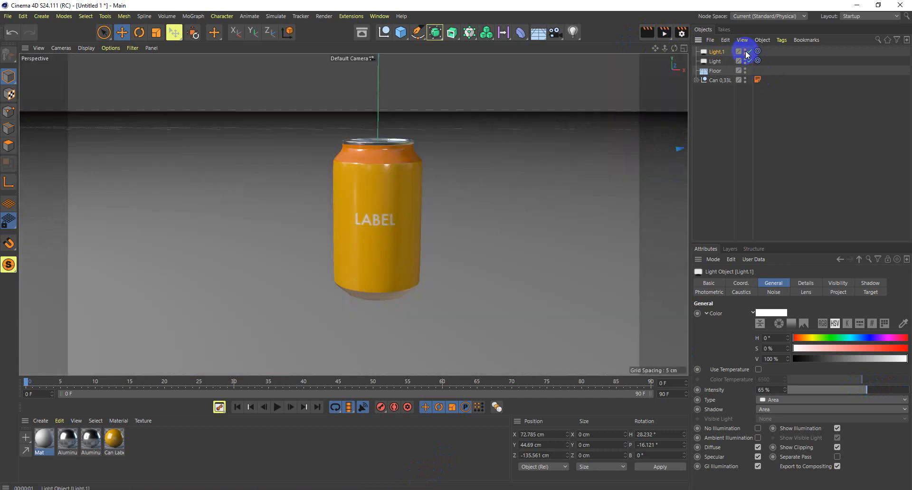
{"action": "left_click", "coordinate": [646, 33]}
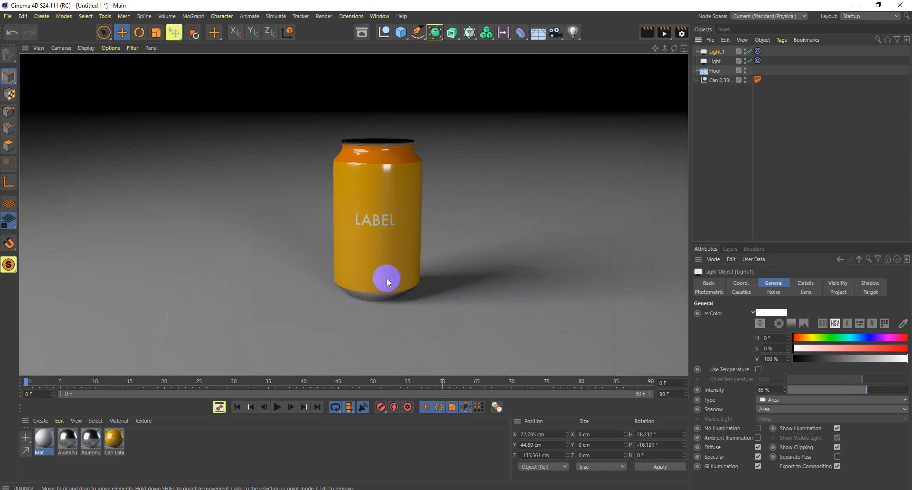
{"action": "left_click", "coordinate": [427, 280]}
Examine the placement of both area lights around the can from several angles.
{"action": "scroll", "coordinate": [406, 223], "scroll_direction": "down", "scroll_amount": 10}
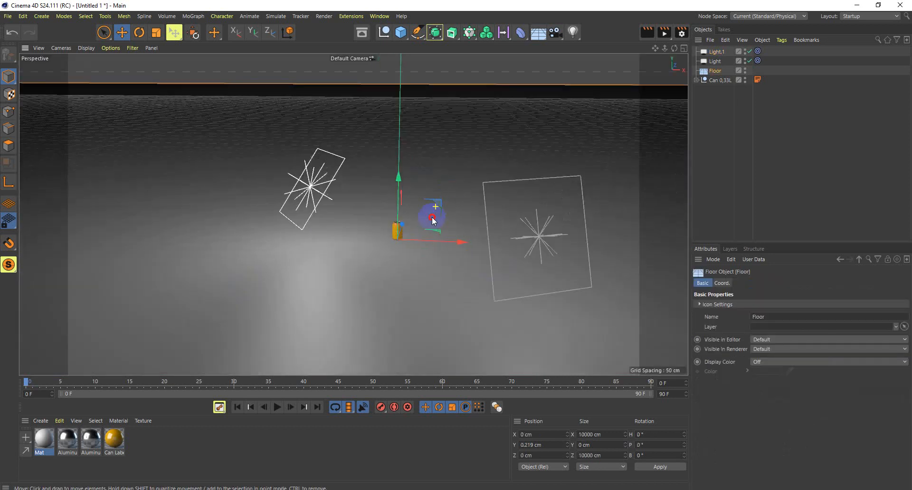
{"action": "left_click_drag", "start_coordinate": [431, 217], "coordinate": [508, 279], "text": "alt"}
{"action": "middle_click_drag", "start_coordinate": [508, 280], "coordinate": [485, 219], "text": "alt"}
{"action": "left_click_drag", "start_coordinate": [251, 231], "coordinate": [304, 239], "text": "alt"}
{"action": "left_click_drag", "start_coordinate": [517, 208], "coordinate": [491, 159], "text": "alt"}
{"action": "left_click_drag", "start_coordinate": [366, 161], "coordinate": [408, 167], "text": "alt"}
{"action": "scroll", "coordinate": [372, 156], "scroll_direction": "up", "scroll_amount": 5}
{"action": "scroll", "coordinate": [408, 166], "scroll_direction": "up", "scroll_amount": 3}
{"action": "right_click_drag", "start_coordinate": [365, 145], "coordinate": [452, 164], "text": "alt"}
{"action": "left_click_drag", "start_coordinate": [453, 174], "coordinate": [477, 157], "text": "alt"}
{"action": "middle_click_drag", "start_coordinate": [545, 175], "coordinate": [480, 201], "text": "alt"}
{"action": "right_click_drag", "start_coordinate": [480, 200], "coordinate": [338, 219], "text": "alt"}
{"action": "middle_click_drag", "start_coordinate": [337, 219], "coordinate": [375, 218], "text": "alt"}
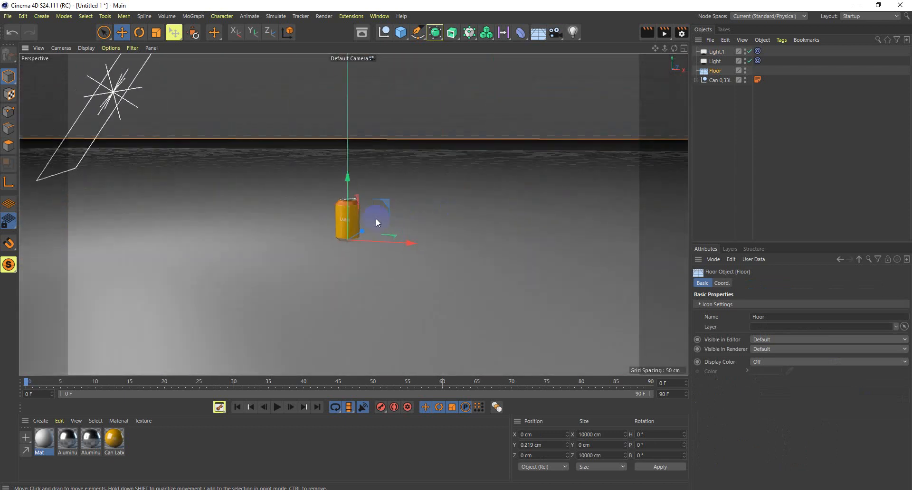
Reframe the can from a low front angle with its shadow in view and render another preview.
{"action": "left_click_drag", "start_coordinate": [375, 218], "coordinate": [369, 247], "text": "alt"}
{"action": "middle_click_drag", "start_coordinate": [368, 247], "coordinate": [365, 233], "text": "alt"}
{"action": "right_click_drag", "start_coordinate": [365, 232], "coordinate": [409, 261], "text": "alt"}
{"action": "left_click_drag", "start_coordinate": [410, 262], "coordinate": [411, 251], "text": "alt"}
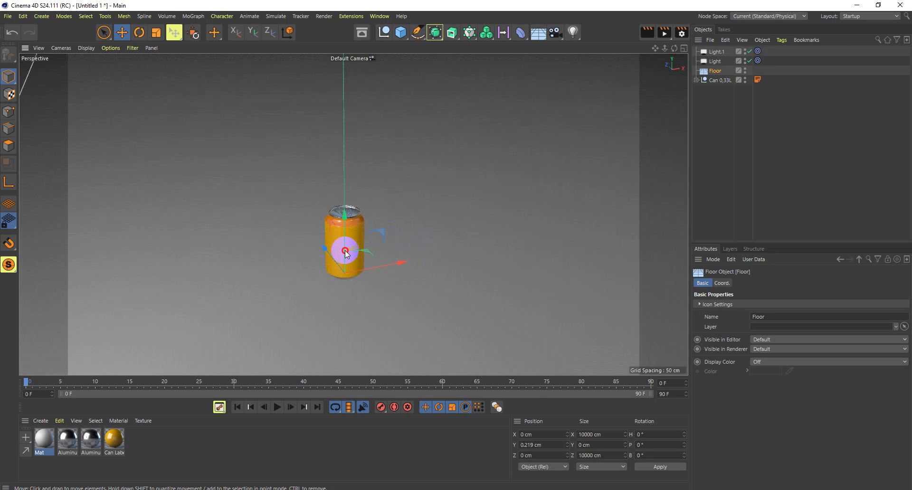
{"action": "mouse_move", "coordinate": [344, 252]}
{"action": "left_mouse_down", "text": "alt"}
{"action": "mouse_move", "coordinate": [362, 261]}
{"action": "mouse_move", "coordinate": [352, 243]}
{"action": "left_mouse_up", "text": "alt"}
{"action": "right_click_drag", "start_coordinate": [351, 243], "coordinate": [383, 250], "text": "alt"}
{"action": "middle_click_drag", "start_coordinate": [384, 250], "coordinate": [409, 249], "text": "alt"}
{"action": "left_click_drag", "start_coordinate": [332, 250], "coordinate": [311, 249], "text": "alt"}
{"action": "middle_click_drag", "start_coordinate": [375, 264], "coordinate": [288, 219], "text": "alt"}
{"action": "right_click_drag", "start_coordinate": [287, 218], "coordinate": [279, 232], "text": "alt"}
{"action": "left_click_drag", "start_coordinate": [278, 232], "coordinate": [285, 203], "text": "alt"}
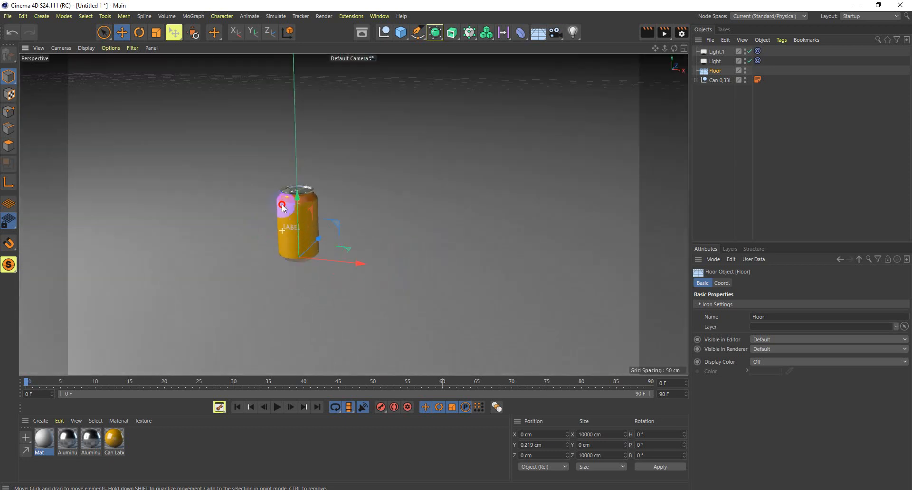
{"action": "right_click_drag", "start_coordinate": [285, 204], "coordinate": [349, 242], "text": "alt"}
{"action": "left_click_drag", "start_coordinate": [285, 266], "coordinate": [278, 245], "text": "alt"}
{"action": "left_click", "coordinate": [646, 33]}
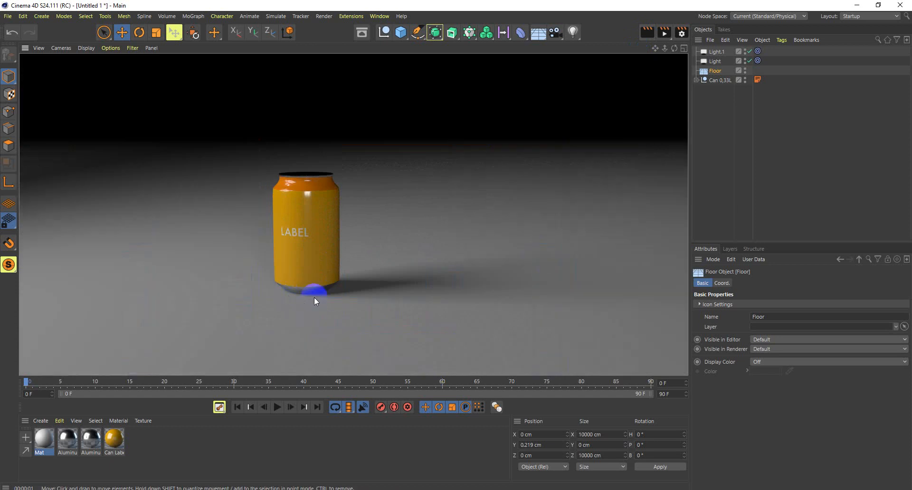
Add the Ambient Occlusion effect to the render settings and close them.
{"action": "left_click", "coordinate": [683, 33]}
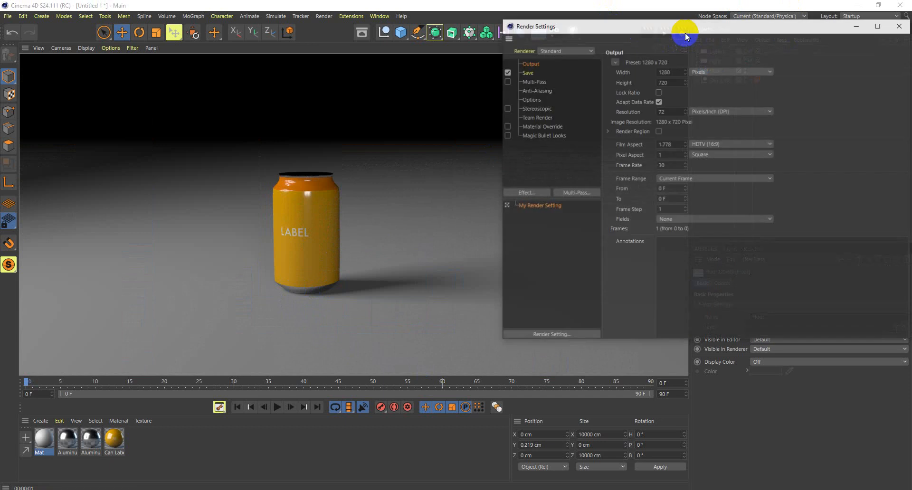
{"action": "left_click", "coordinate": [522, 192]}
{"action": "left_click", "coordinate": [573, 226]}
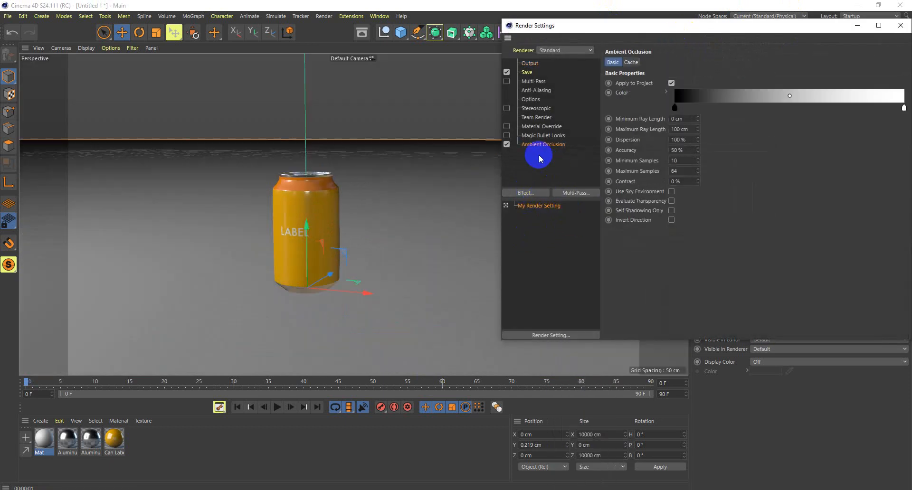
{"action": "left_click", "coordinate": [900, 25]}
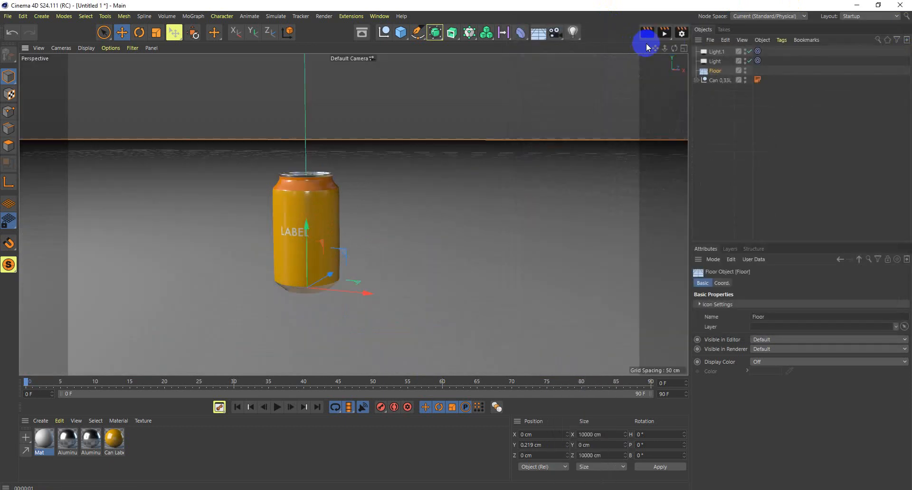
Render wide and close-up previews of the can to examine the ambient occlusion around its base.
{"action": "left_click", "coordinate": [647, 32]}
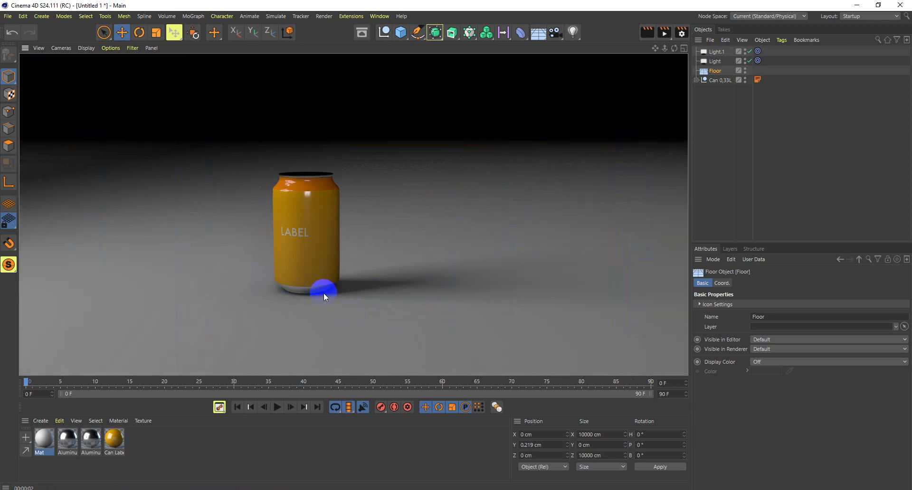
{"action": "scroll", "coordinate": [281, 244], "scroll_direction": "up", "scroll_amount": 5}
{"action": "right_click_drag", "start_coordinate": [323, 255], "coordinate": [340, 243], "text": "alt"}
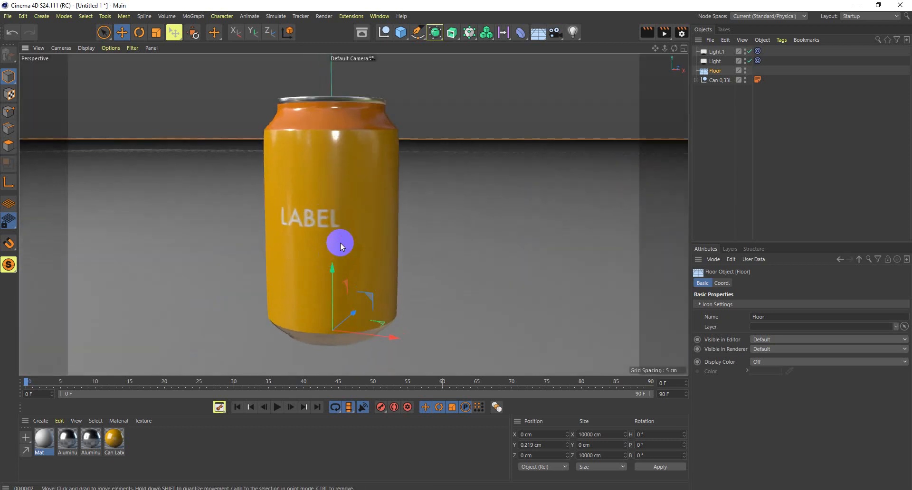
{"action": "middle_click_drag", "start_coordinate": [337, 234], "coordinate": [388, 227], "text": "alt"}
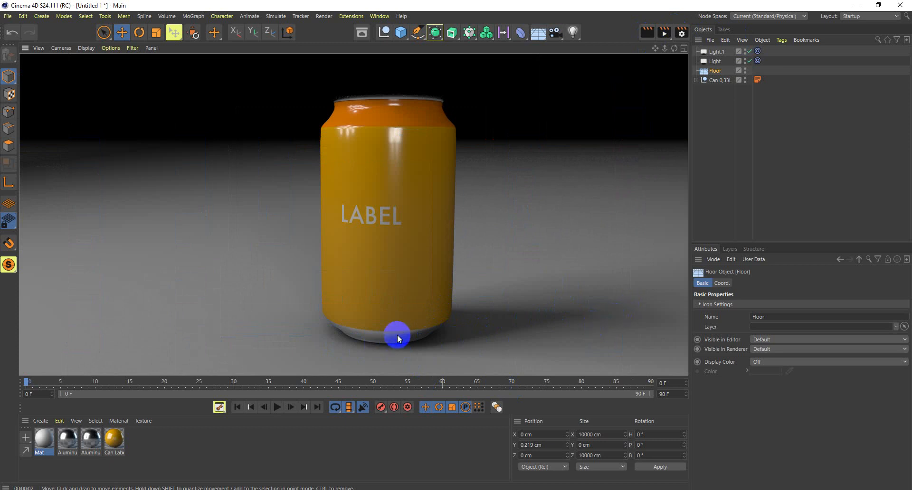
{"action": "left_click_drag", "start_coordinate": [399, 335], "coordinate": [488, 231], "text": "alt"}
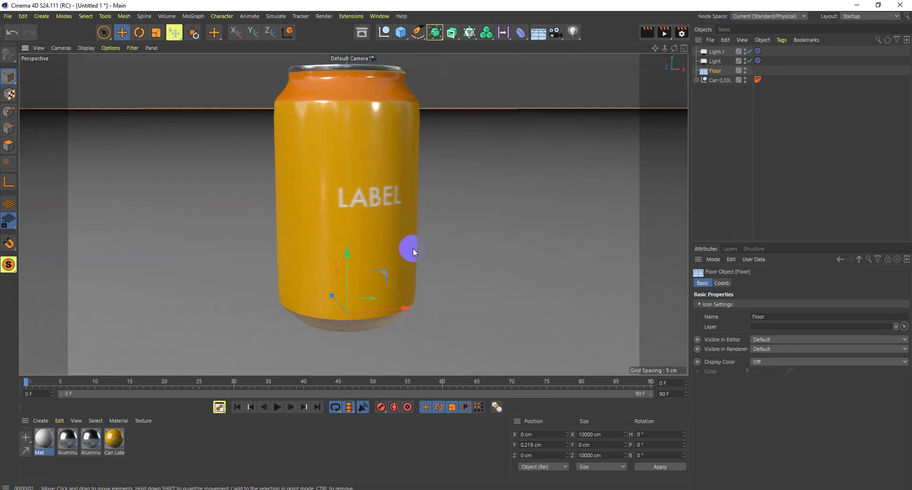
{"action": "mouse_move", "coordinate": [413, 248]}
{"action": "left_mouse_down", "text": "alt"}
{"action": "mouse_move", "coordinate": [335, 282]}
{"action": "mouse_move", "coordinate": [397, 280]}
{"action": "mouse_move", "coordinate": [388, 274]}
{"action": "mouse_move", "coordinate": [428, 265]}
{"action": "mouse_move", "coordinate": [389, 276]}
{"action": "mouse_move", "coordinate": [444, 223]}
{"action": "mouse_move", "coordinate": [395, 271]}
{"action": "mouse_move", "coordinate": [416, 268]}
{"action": "mouse_move", "coordinate": [369, 291]}
{"action": "mouse_move", "coordinate": [361, 251]}
{"action": "mouse_move", "coordinate": [409, 278]}
{"action": "mouse_move", "coordinate": [400, 311]}
{"action": "mouse_move", "coordinate": [407, 346]}
{"action": "mouse_move", "coordinate": [383, 271]}
{"action": "mouse_move", "coordinate": [410, 260]}
{"action": "left_mouse_up", "text": "alt"}
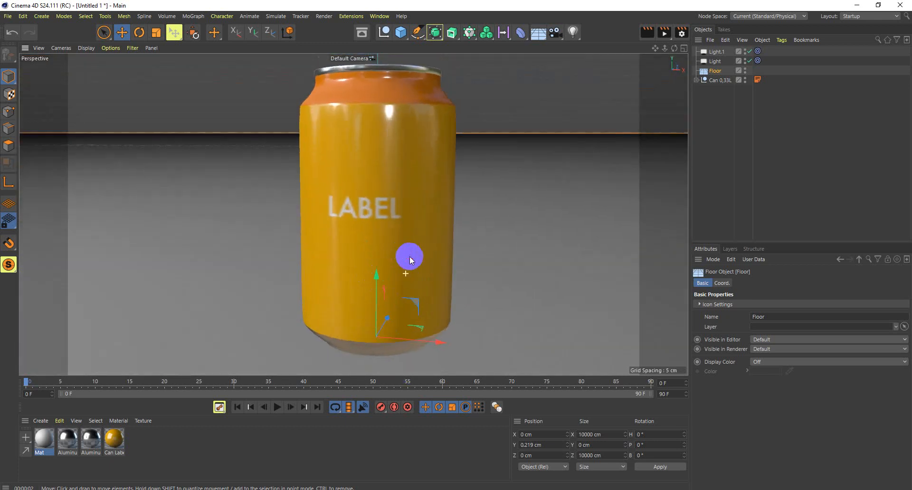
Set the render output height to 1280 pixels for a square 1280 x 1280 image, and dismiss the render settings.
{"action": "left_click", "coordinate": [682, 33]}
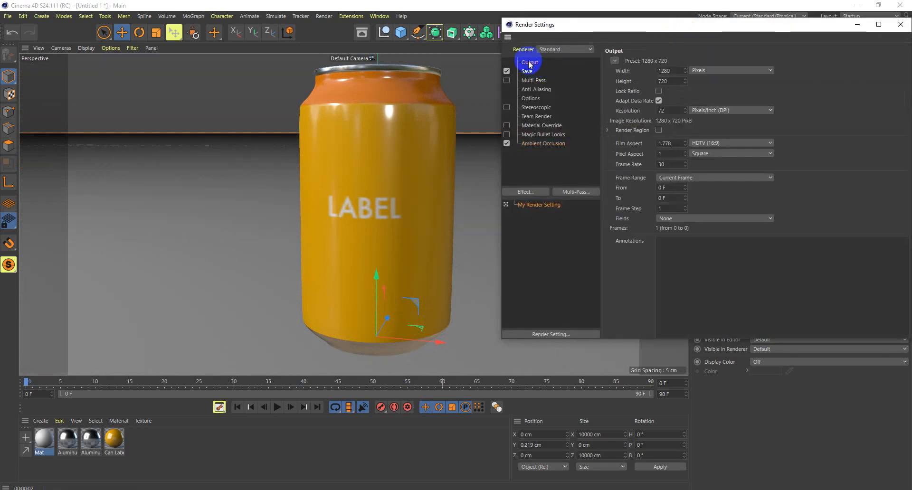
{"action": "left_click", "coordinate": [659, 71]}
{"action": "double_click", "coordinate": [674, 72]}
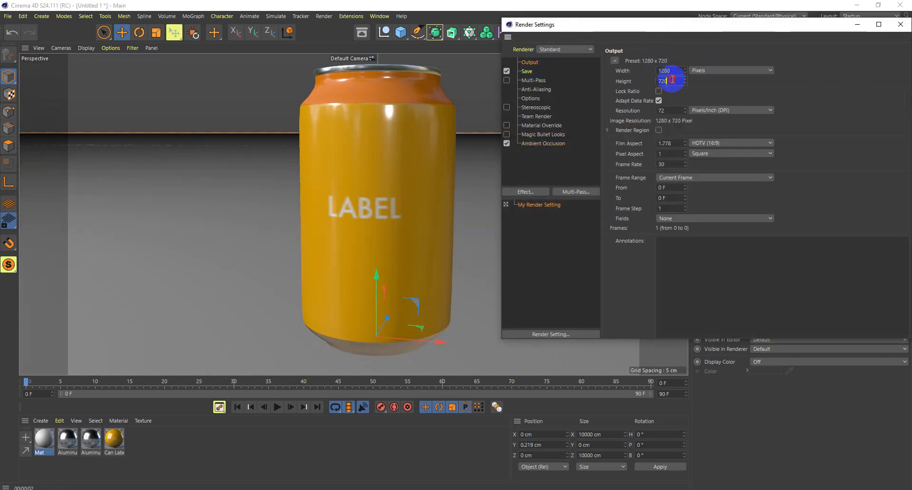
{"action": "left_click_drag", "start_coordinate": [672, 80], "coordinate": [515, 67]}
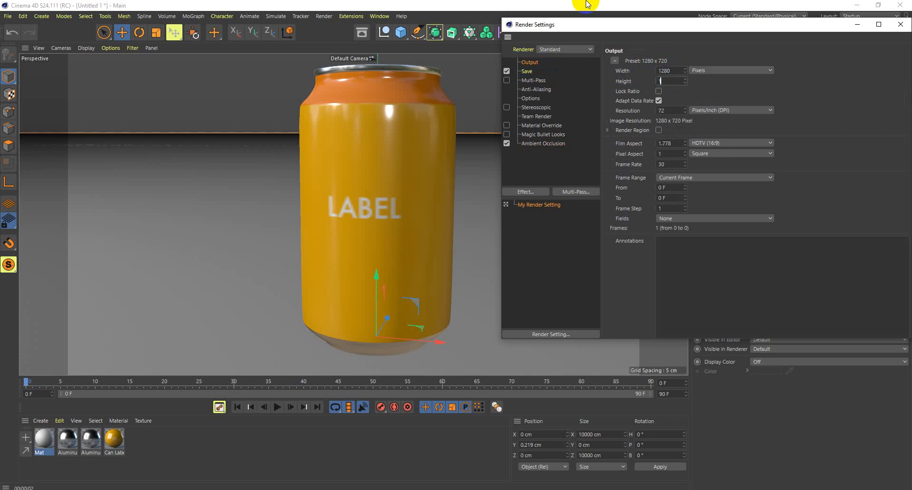
{"action": "type", "text": "1280"}
{"action": "key", "text": "Return"}
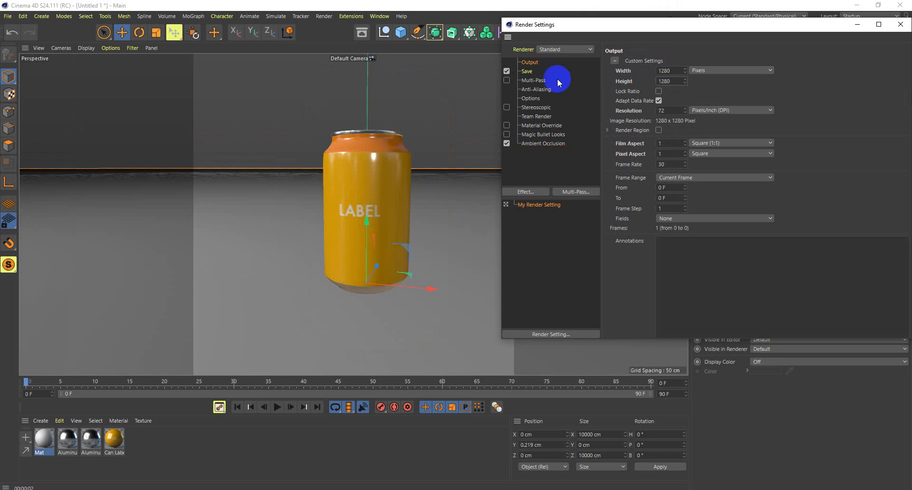
{"action": "left_click_drag", "start_coordinate": [687, 26], "coordinate": [910, 118]}
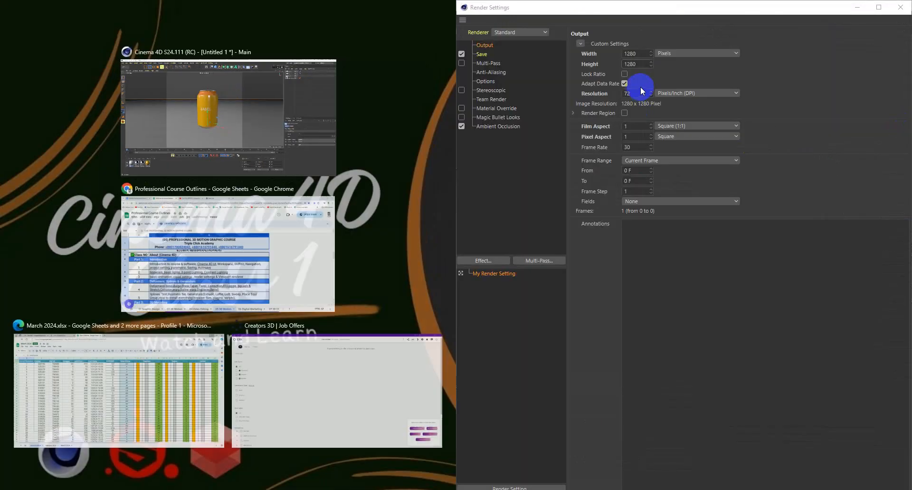
{"action": "left_click", "coordinate": [222, 101]}
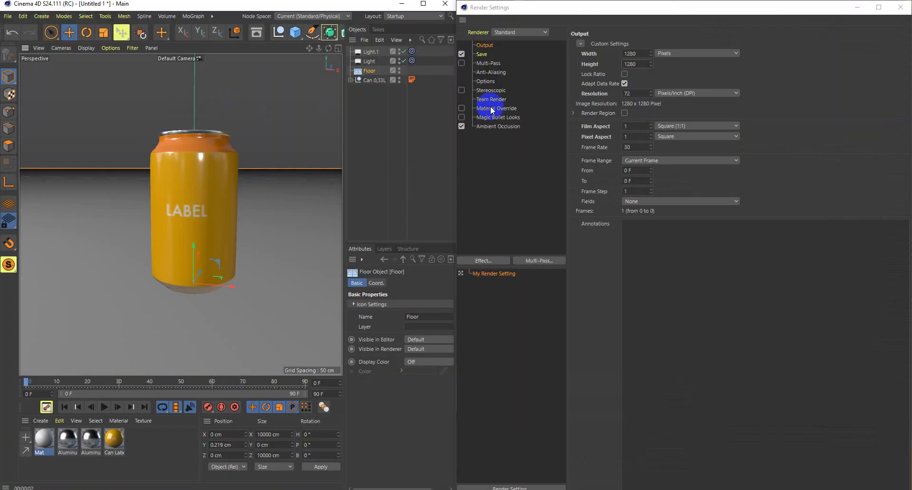
{"action": "left_click", "coordinate": [426, 5]}
{"action": "left_click", "coordinate": [875, 8]}
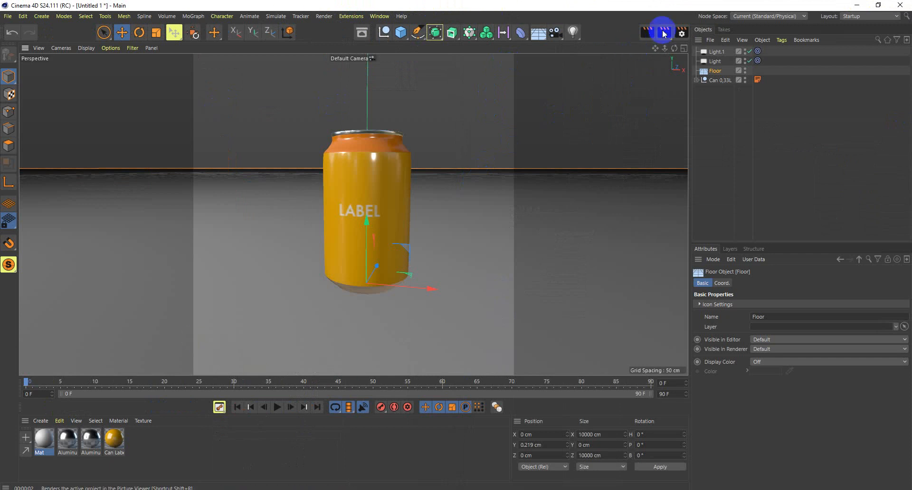
Preview the can in the square framing and render the final image in the Picture Viewer.
{"action": "left_click", "coordinate": [646, 33]}
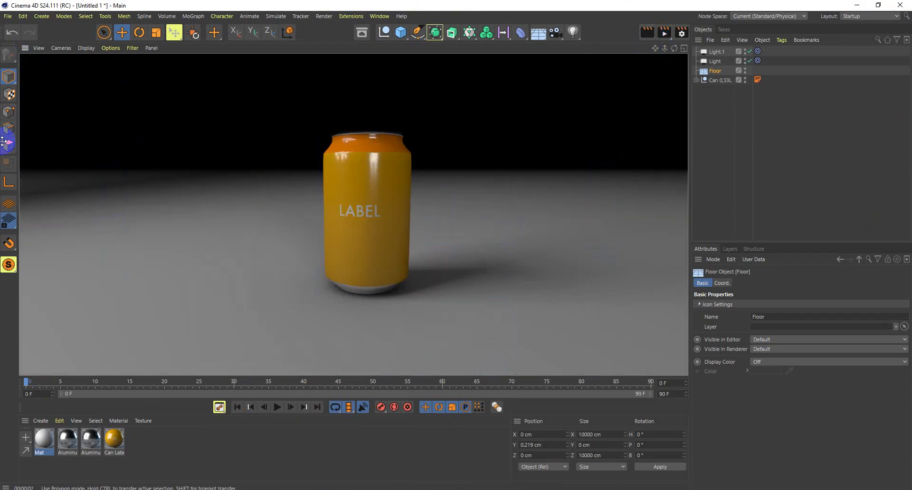
{"action": "left_click", "coordinate": [568, 360]}
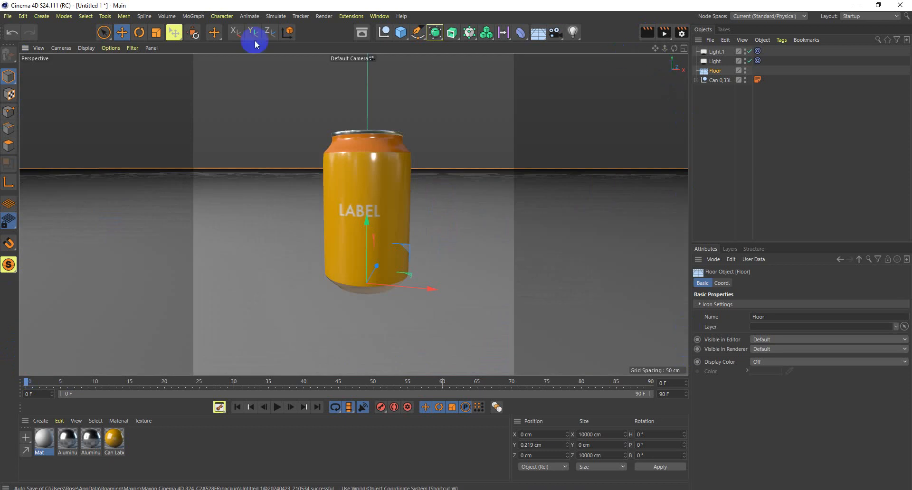
{"action": "left_click", "coordinate": [665, 34]}
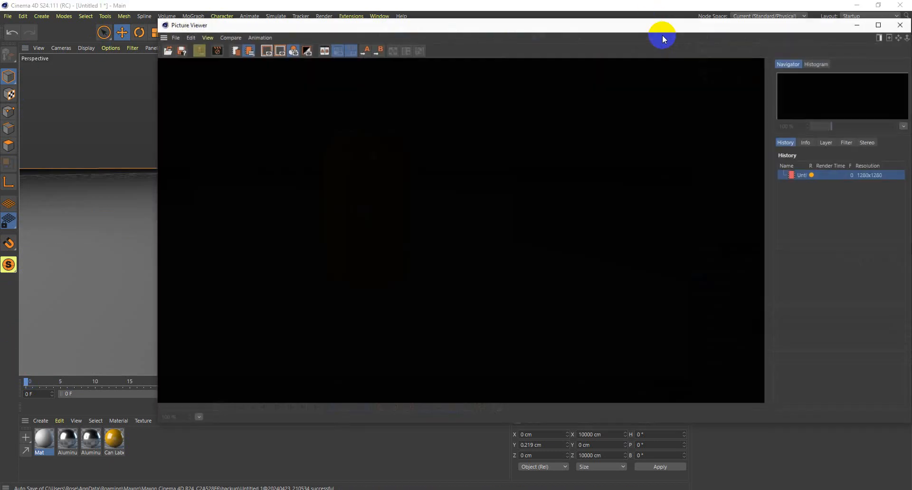
{"action": "scroll", "coordinate": [509, 222], "scroll_direction": "down", "scroll_amount": 3}
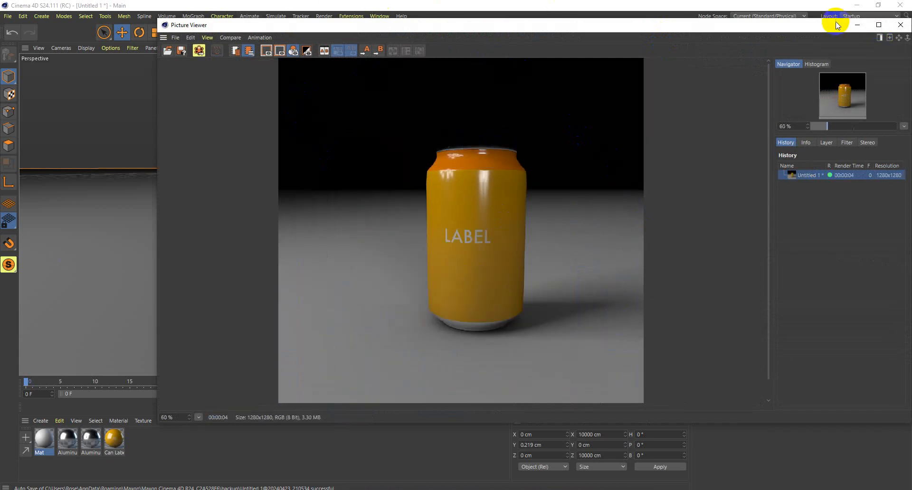
Set the render output width and height to 4096 pixels for a square image and close the render settings.
{"action": "left_click_drag", "start_coordinate": [837, 25], "coordinate": [673, 64]}
{"action": "left_click", "coordinate": [740, 65]}
{"action": "left_click", "coordinate": [682, 32]}
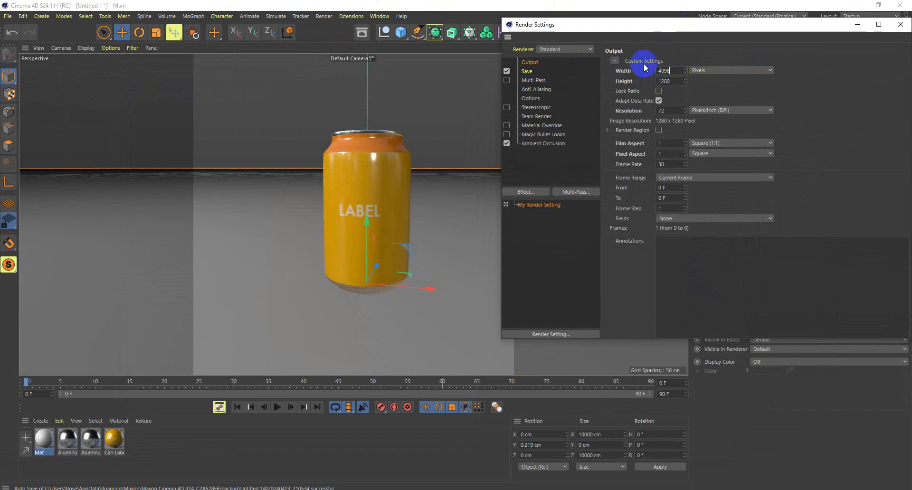
{"action": "key", "text": "Return"}
{"action": "left_click", "coordinate": [672, 82]}
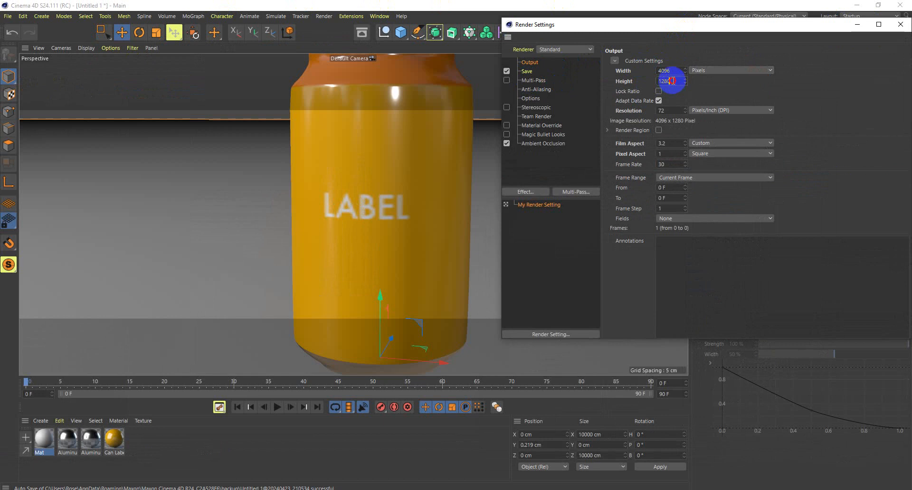
{"action": "type", "text": "4096"}
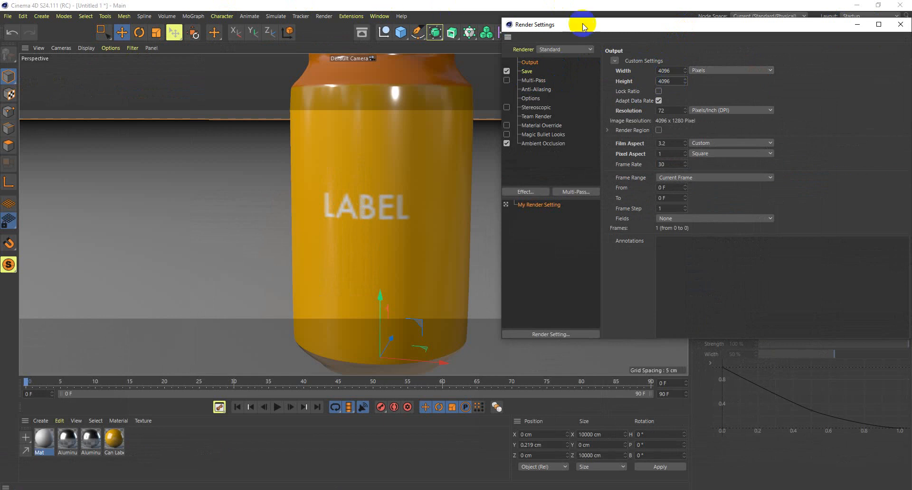
{"action": "left_click", "coordinate": [242, 264]}
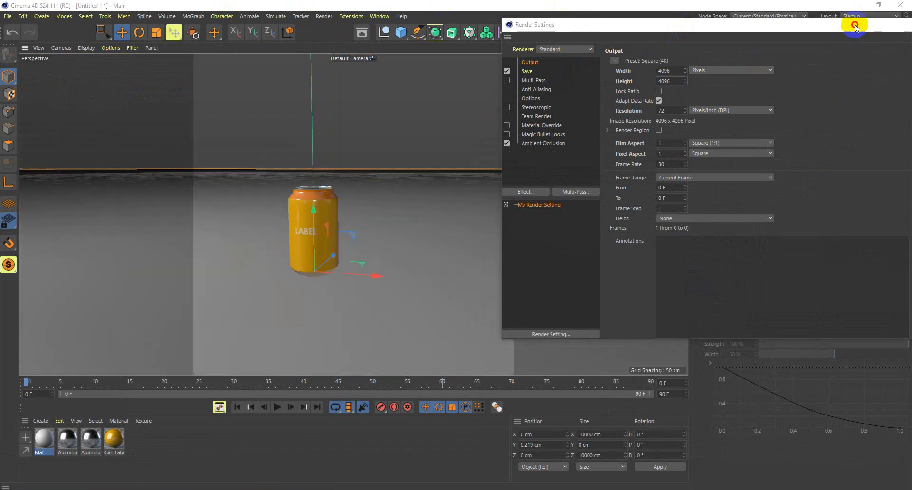
{"action": "left_click", "coordinate": [855, 24]}
Frame the can larger in the square frame and render it in the maximized Picture Viewer.
{"action": "right_click_drag", "start_coordinate": [245, 229], "coordinate": [272, 239], "text": "alt"}
{"action": "middle_click_drag", "start_coordinate": [353, 239], "coordinate": [340, 243], "text": "alt"}
{"action": "right_click_drag", "start_coordinate": [345, 258], "coordinate": [363, 270], "text": "alt"}
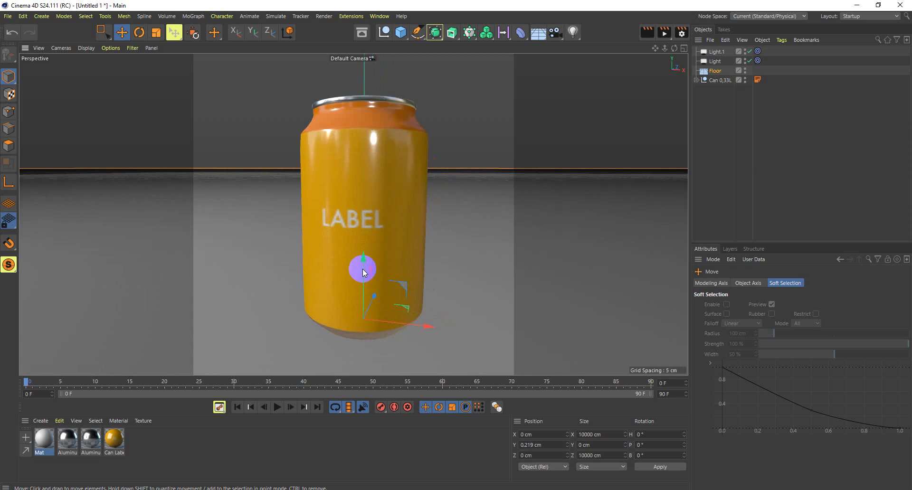
{"action": "left_click", "coordinate": [663, 32]}
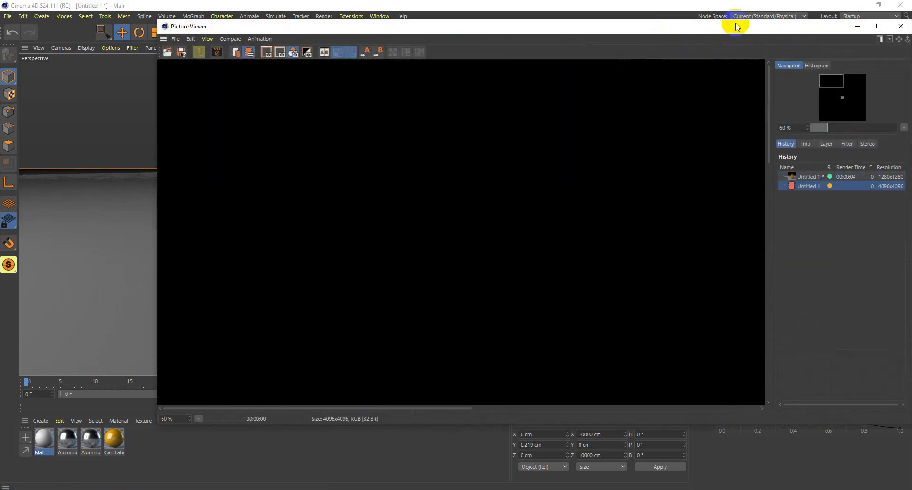
{"action": "double_click", "coordinate": [735, 28]}
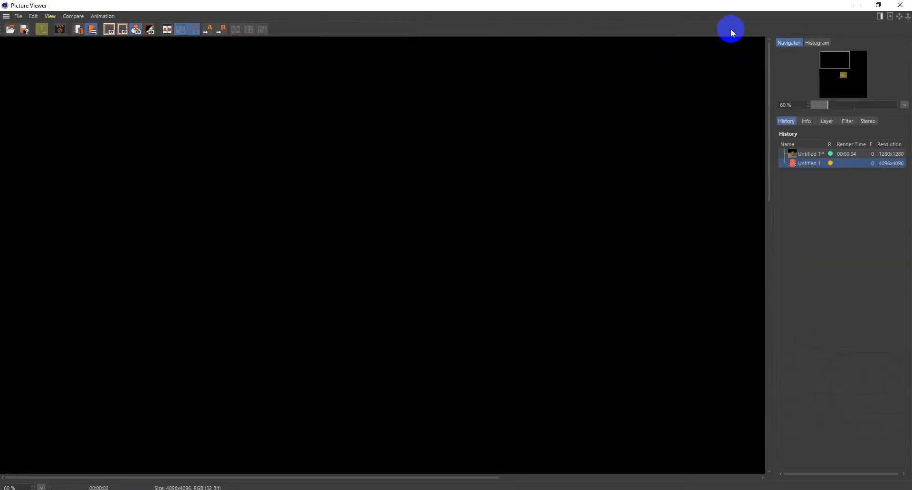
{"action": "scroll", "coordinate": [410, 242], "scroll_direction": "down", "scroll_amount": 2}
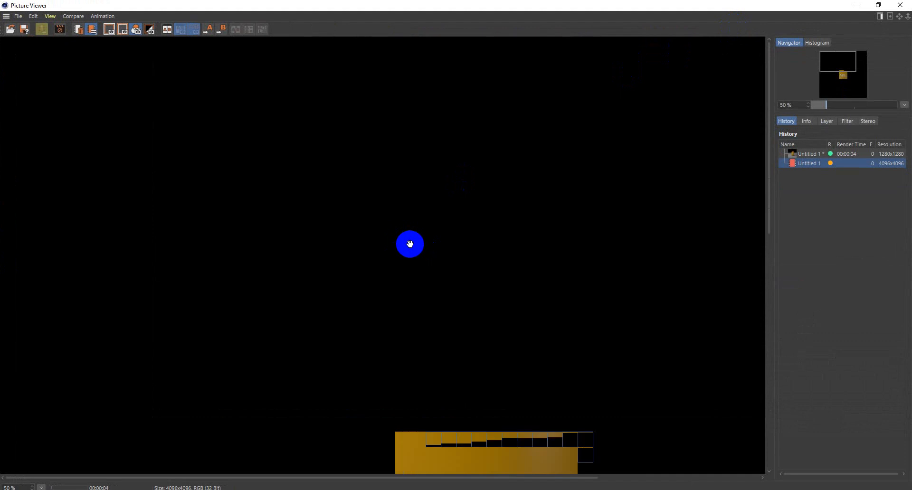
{"action": "scroll", "coordinate": [409, 243], "scroll_direction": "down", "scroll_amount": 2}
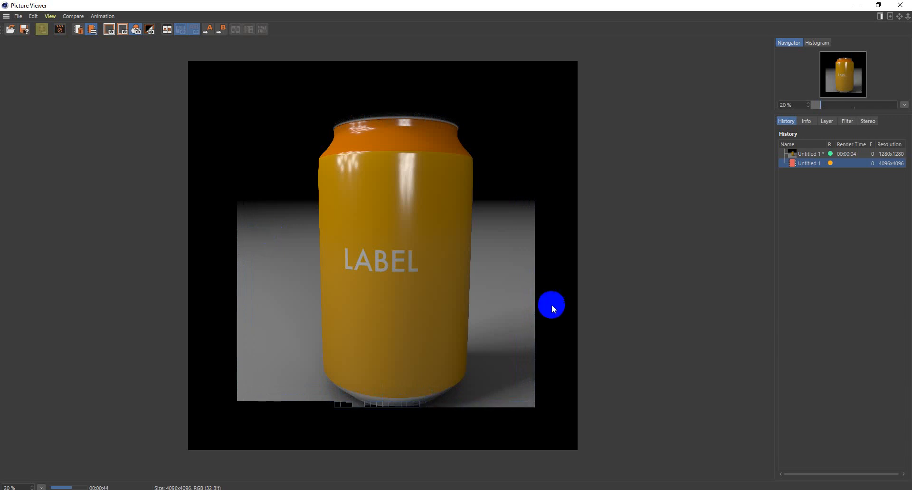
Examine the sharpness of the LABEL lettering and the shading at the can's base in the 4096 x 4096 render.
{"action": "scroll", "coordinate": [405, 240], "scroll_direction": "up", "scroll_amount": 8}
{"action": "scroll", "coordinate": [423, 204], "scroll_direction": "up", "scroll_amount": 3}
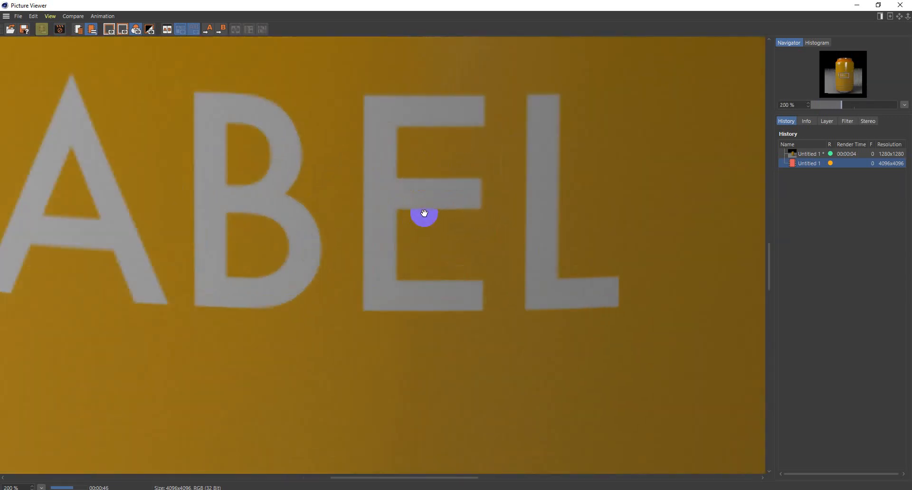
{"action": "scroll", "coordinate": [417, 216], "scroll_direction": "down", "scroll_amount": 4}
{"action": "left_click_drag", "start_coordinate": [588, 392], "coordinate": [499, 47]}
{"action": "scroll", "coordinate": [604, 270], "scroll_direction": "down", "scroll_amount": 1}
{"action": "left_click_drag", "start_coordinate": [604, 271], "coordinate": [602, 206]}
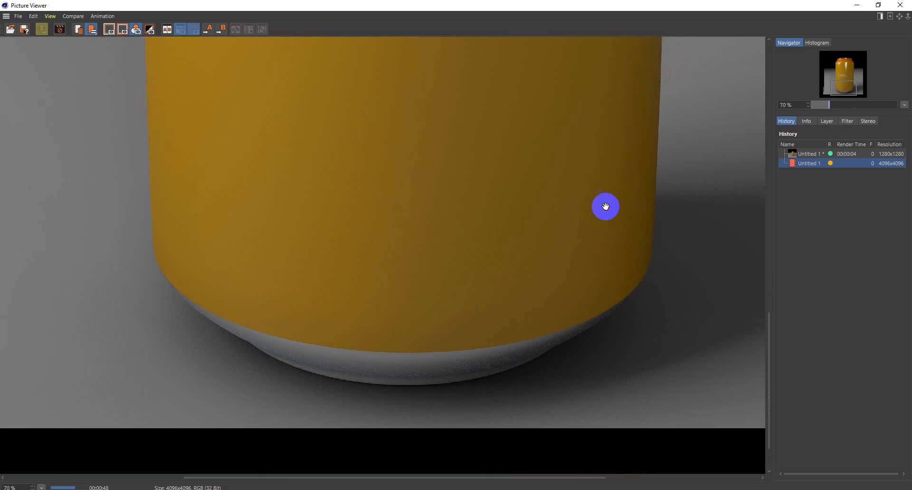
{"action": "scroll", "coordinate": [474, 343], "scroll_direction": "up", "scroll_amount": 5}
{"action": "scroll", "coordinate": [592, 383], "scroll_direction": "down", "scroll_amount": 8}
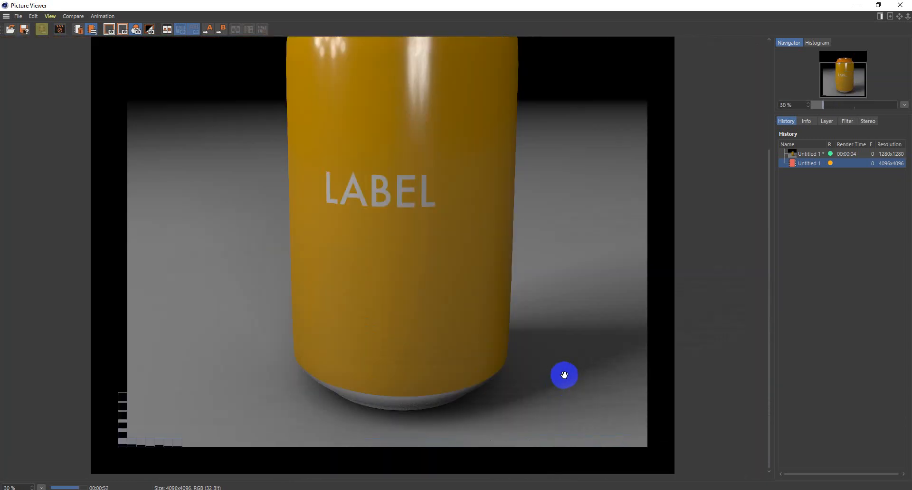
{"action": "scroll", "coordinate": [561, 378], "scroll_direction": "down", "scroll_amount": 3}
{"action": "scroll", "coordinate": [351, 327], "scroll_direction": "up", "scroll_amount": 3}
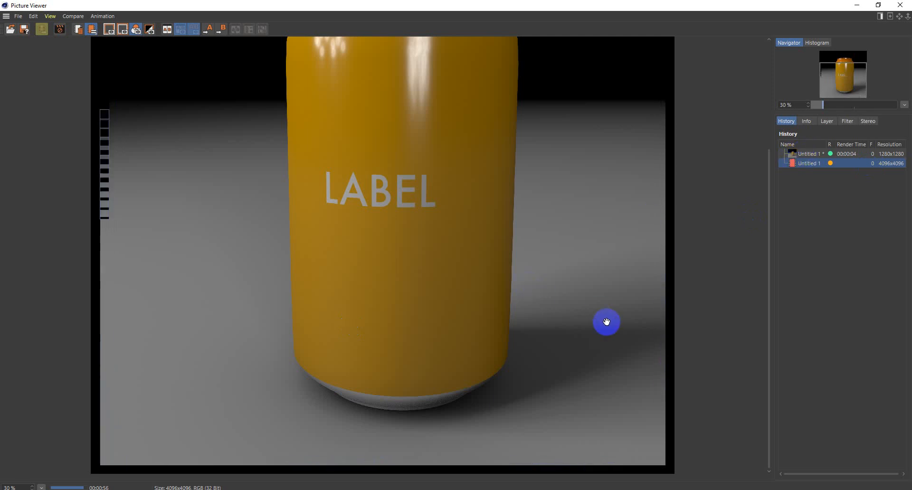
{"action": "scroll", "coordinate": [607, 322], "scroll_direction": "down", "scroll_amount": 3}
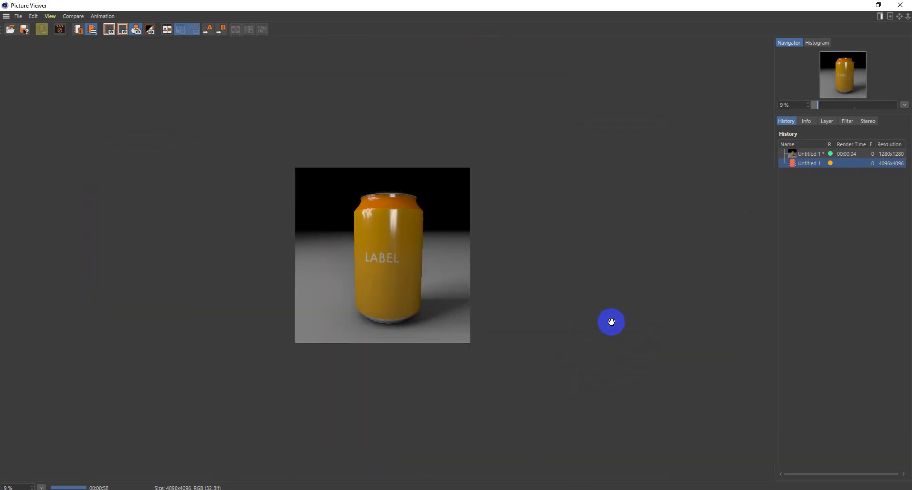
Compare the detail of the 1280 x 1280 render with the 4096 x 4096 render at high magnification.
{"action": "scroll", "coordinate": [451, 278], "scroll_direction": "up", "scroll_amount": 3}
{"action": "left_click", "coordinate": [810, 154]}
{"action": "scroll", "coordinate": [405, 285], "scroll_direction": "up", "scroll_amount": 10}
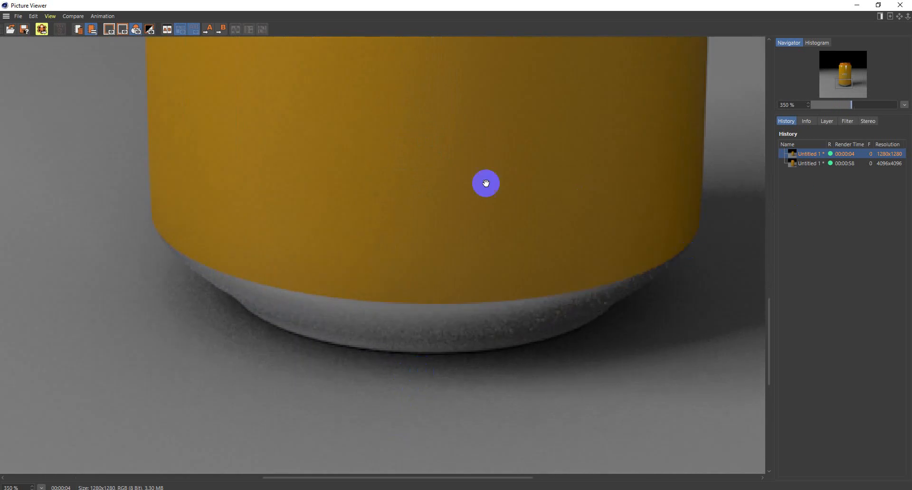
{"action": "scroll", "coordinate": [381, 193], "scroll_direction": "up", "scroll_amount": 2}
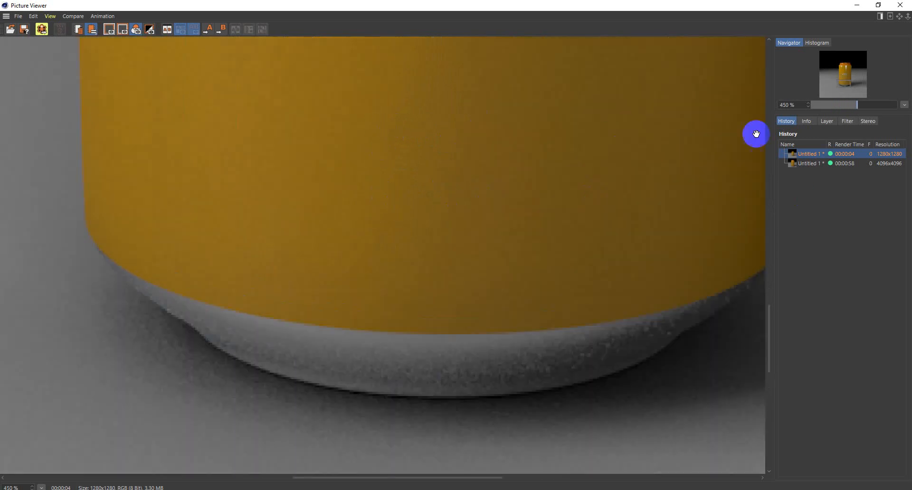
{"action": "left_click", "coordinate": [809, 163]}
{"action": "scroll", "coordinate": [551, 258], "scroll_direction": "down", "scroll_amount": 2}
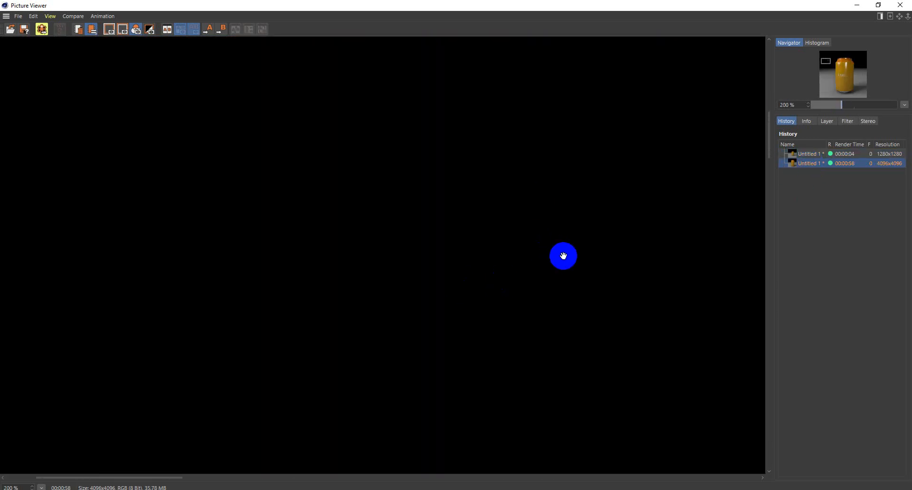
{"action": "scroll", "coordinate": [563, 256], "scroll_direction": "down", "scroll_amount": 8}
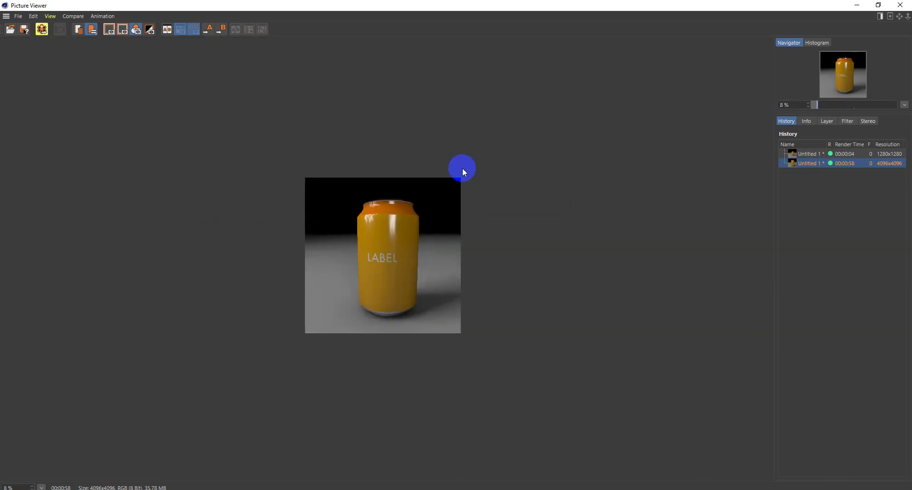
{"action": "scroll", "coordinate": [363, 346], "scroll_direction": "up", "scroll_amount": 8}
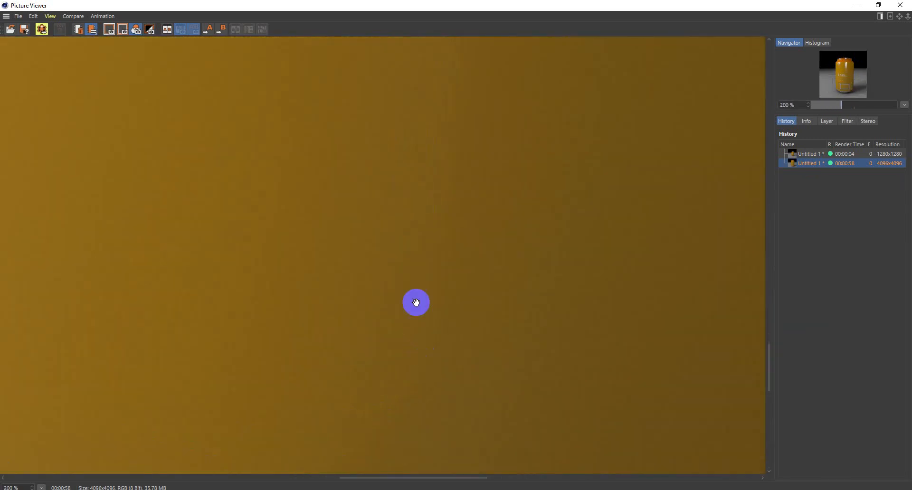
{"action": "scroll", "coordinate": [546, 205], "scroll_direction": "down", "scroll_amount": 1}
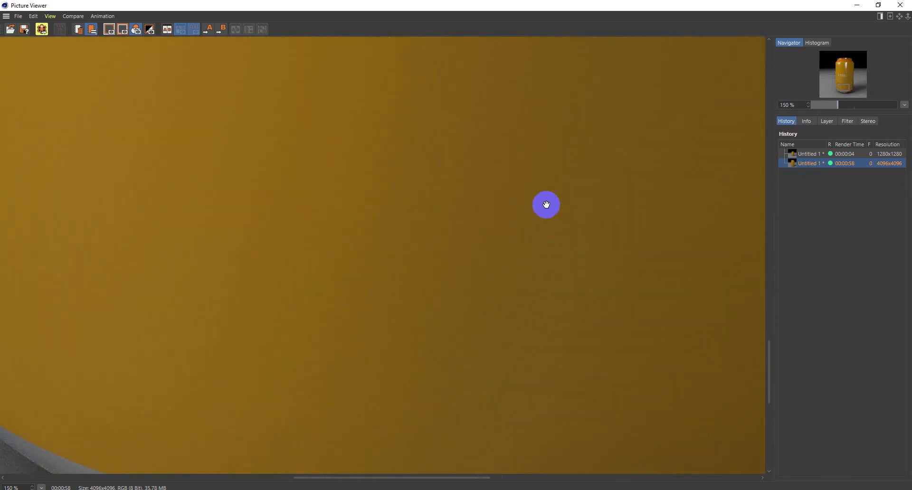
{"action": "scroll", "coordinate": [546, 205], "scroll_direction": "down", "scroll_amount": 5}
{"action": "scroll", "coordinate": [358, 249], "scroll_direction": "up", "scroll_amount": 2}
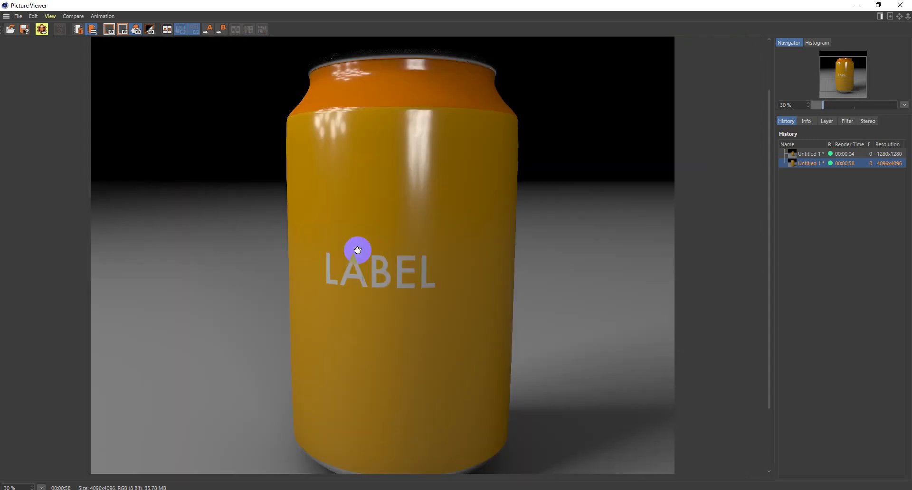
Close the Picture Viewer and set the render output width to 1280 pixels.
{"action": "left_click", "coordinate": [906, 2]}
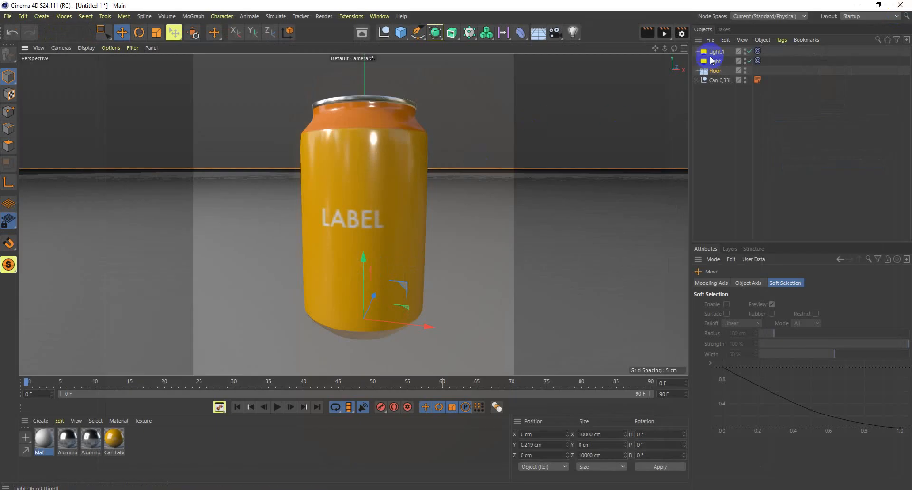
{"action": "left_click", "coordinate": [687, 36]}
{"action": "left_click", "coordinate": [664, 71]}
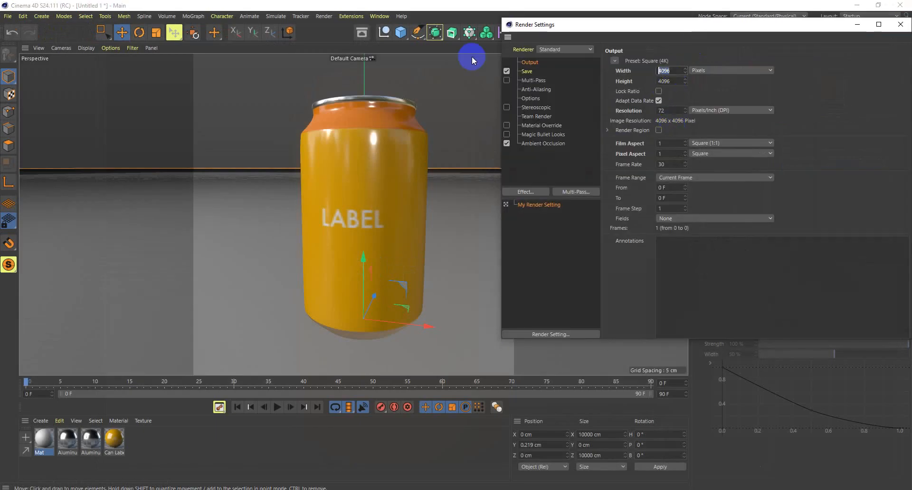
{"action": "type", "text": "18"}
{"action": "key", "text": "BackSpace"}
{"action": "type", "text": "280"}
{"action": "key", "text": "Return"}
{"action": "key", "text": "space"}
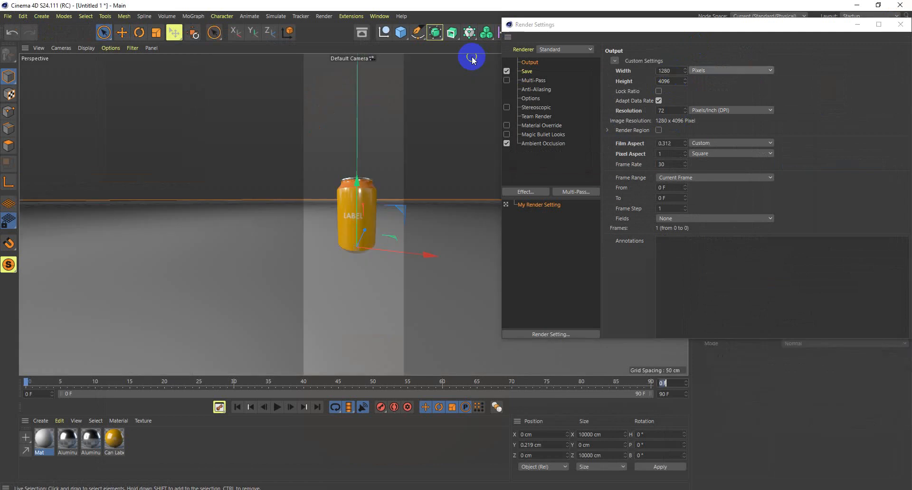
Try render output heights of 960, 1280 and 720 pixels with the 1280-pixel width.
{"action": "left_click", "coordinate": [667, 81]}
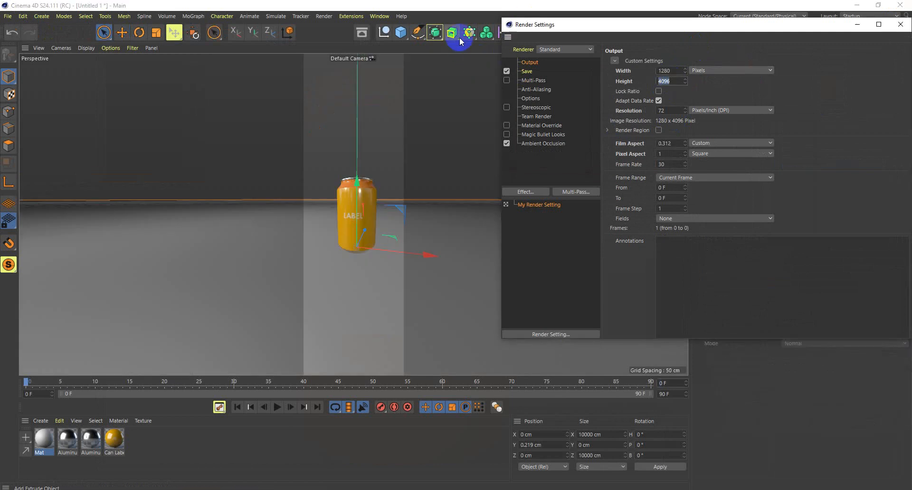
{"action": "type", "text": "960"}
{"action": "key", "text": "Return"}
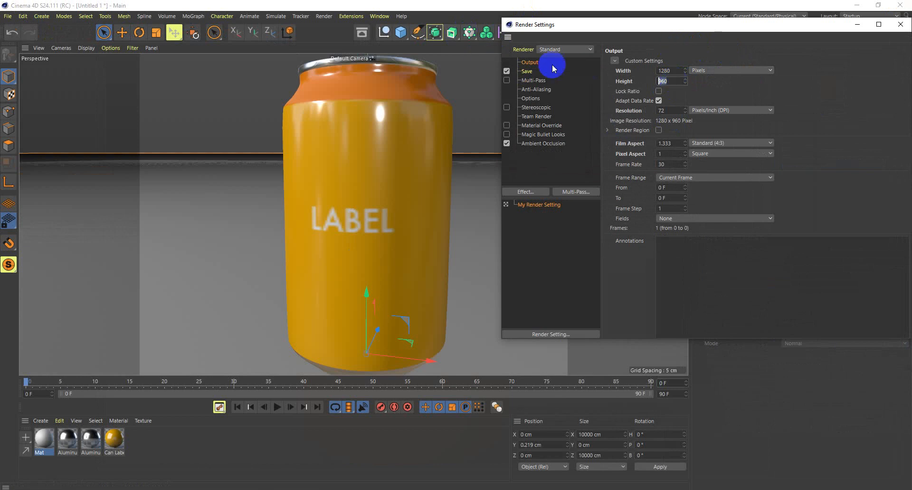
{"action": "type", "text": "1280"}
{"action": "key", "text": "Return"}
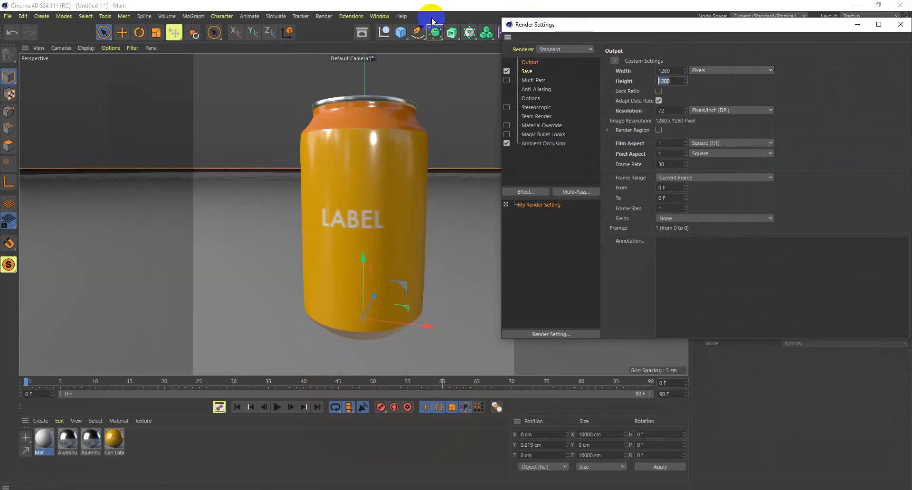
{"action": "type", "text": "720"}
{"action": "key", "text": "Return"}
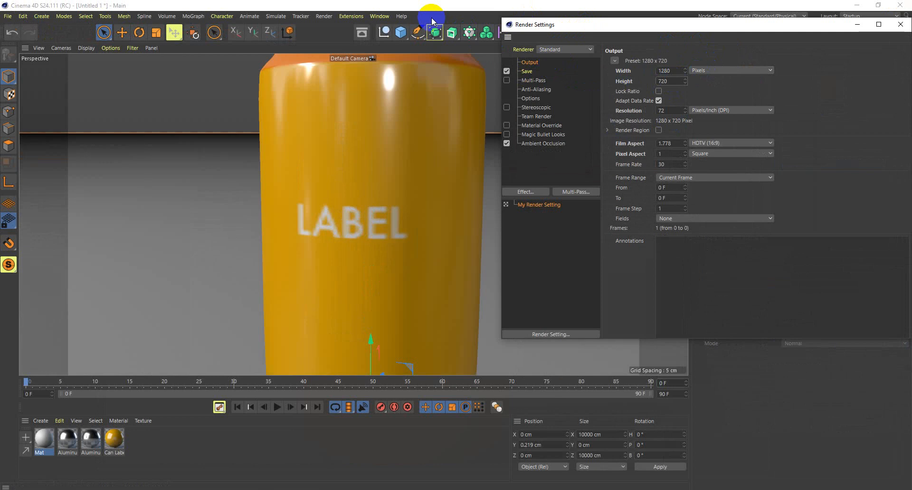
Try narrower frames with render output heights of 700, 600 and 610 pixels.
{"action": "left_click", "coordinate": [669, 81]}
{"action": "type", "text": "700"}
{"action": "key", "text": "Return"}
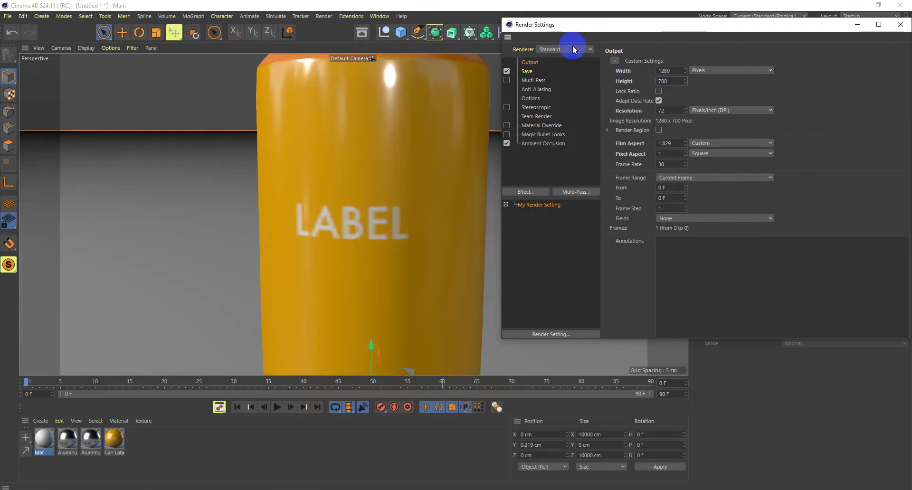
{"action": "left_click", "coordinate": [670, 81]}
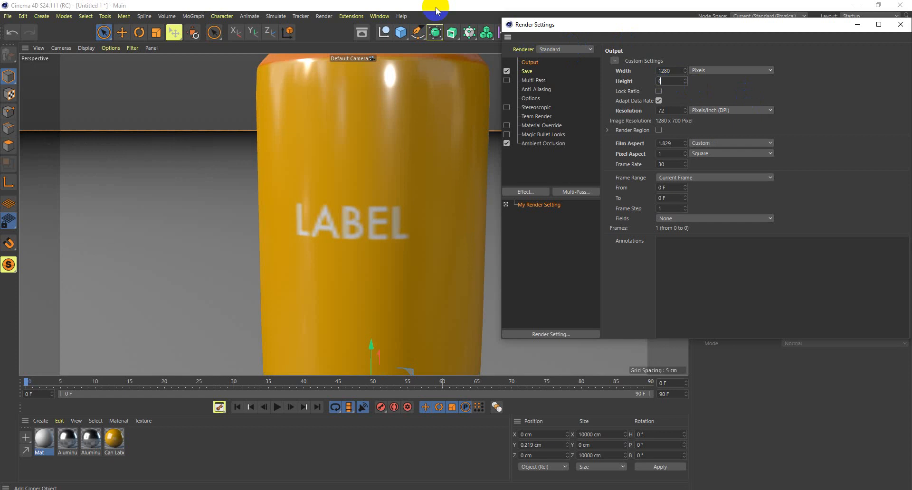
{"action": "type", "text": "600"}
{"action": "key", "text": "Return"}
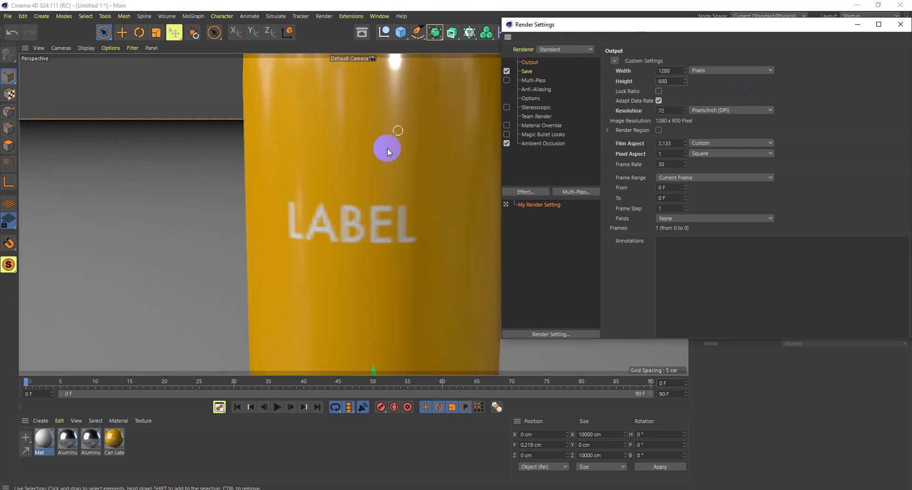
{"action": "left_click", "coordinate": [673, 82]}
{"action": "type", "text": "10"}
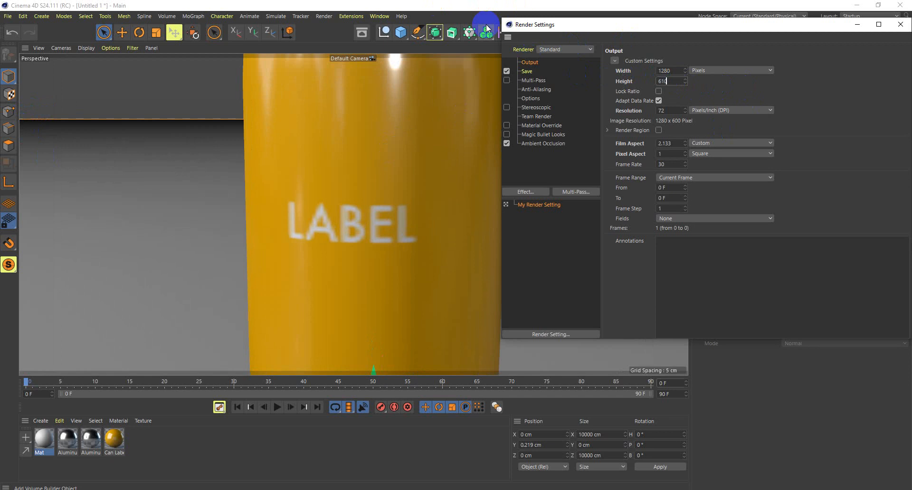
{"action": "key", "text": "Return"}
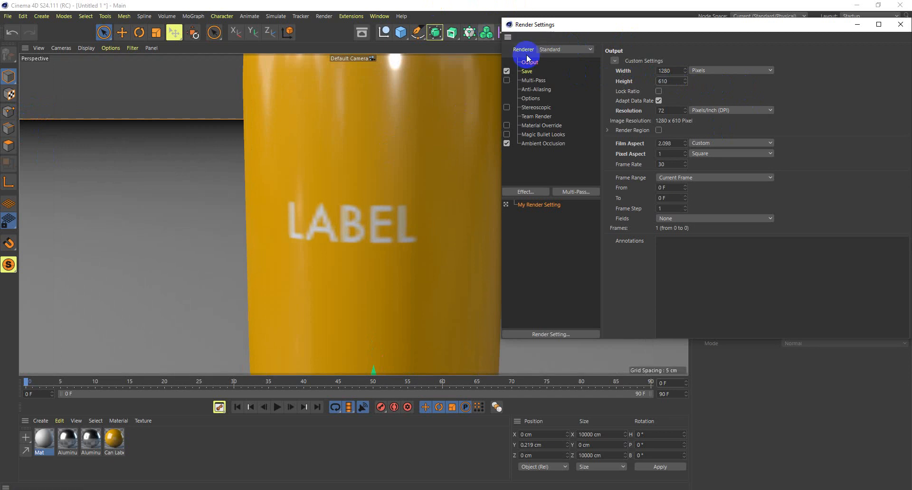
Set the render output height to 650 pixels, dismiss the render settings, and reframe the whole can from a higher angle.
{"action": "left_click", "coordinate": [669, 80]}
{"action": "key", "text": "Return"}
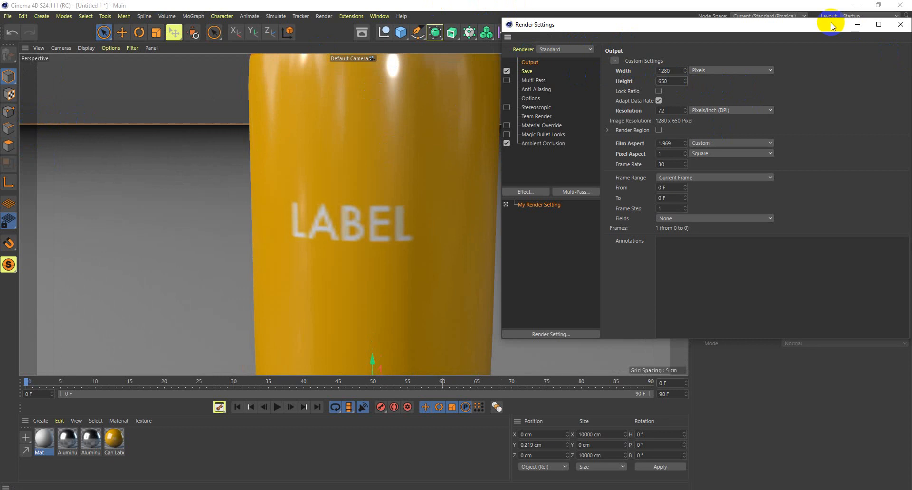
{"action": "left_click_drag", "start_coordinate": [830, 23], "coordinate": [495, 52]}
{"action": "left_click", "coordinate": [565, 53]}
{"action": "scroll", "coordinate": [452, 236], "scroll_direction": "down", "scroll_amount": 5}
{"action": "left_click_drag", "start_coordinate": [515, 221], "coordinate": [495, 228], "text": "alt"}
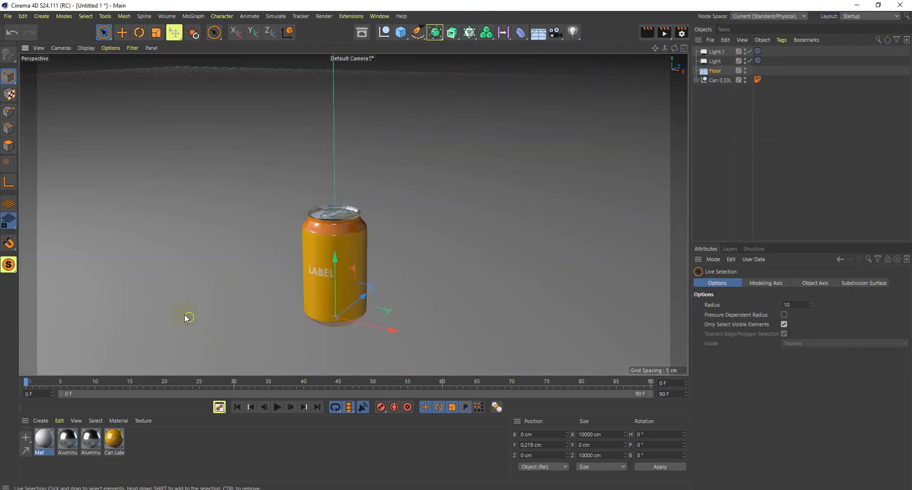
Frame the can more closely and lock the width-to-height ratio of the render output.
{"action": "left_click_drag", "start_coordinate": [398, 282], "coordinate": [318, 252], "text": "alt"}
{"action": "scroll", "coordinate": [315, 252], "scroll_direction": "up", "scroll_amount": 5}
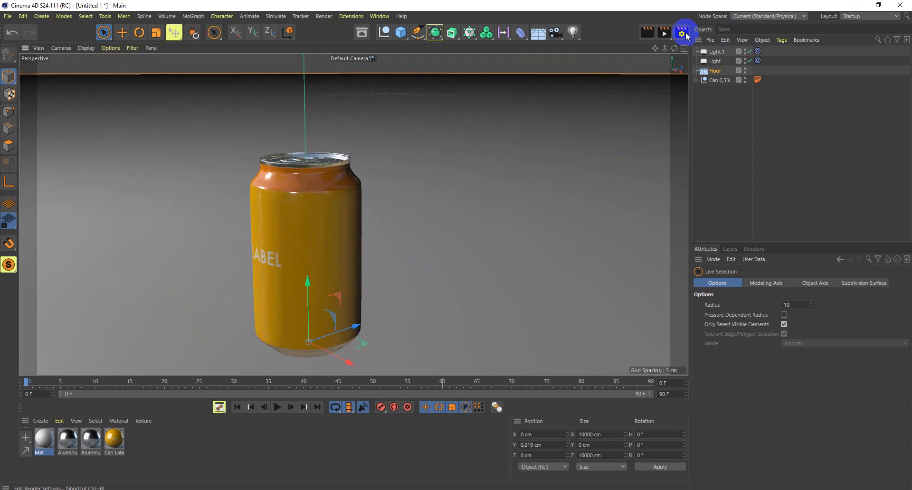
{"action": "left_click", "coordinate": [684, 33]}
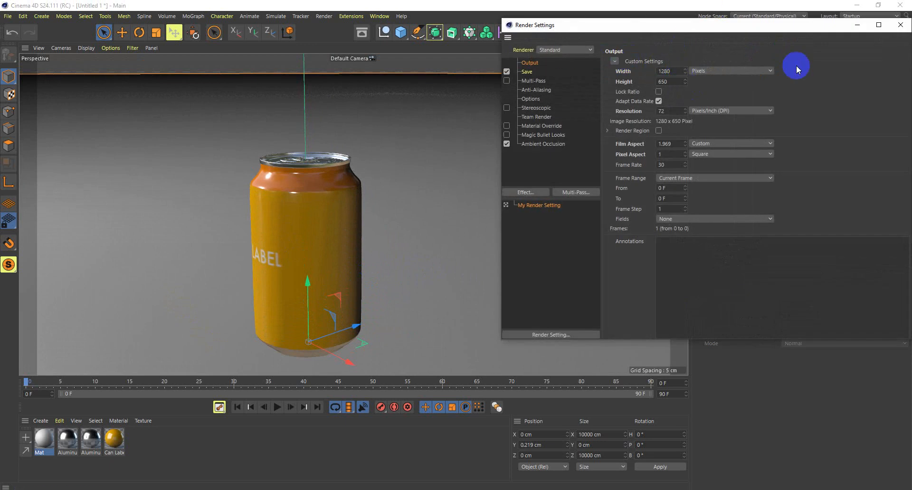
{"action": "left_click", "coordinate": [659, 91]}
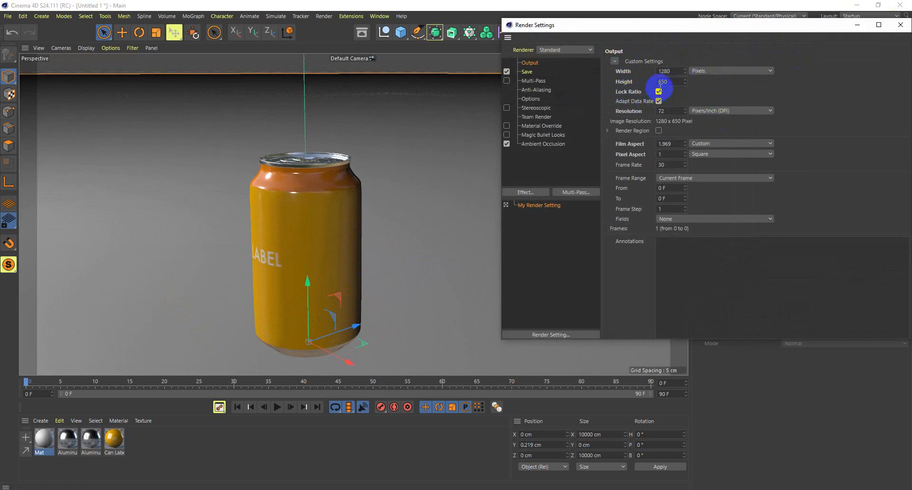
{"action": "left_click", "coordinate": [676, 113]}
{"action": "left_click_drag", "start_coordinate": [681, 71], "coordinate": [636, 66]}
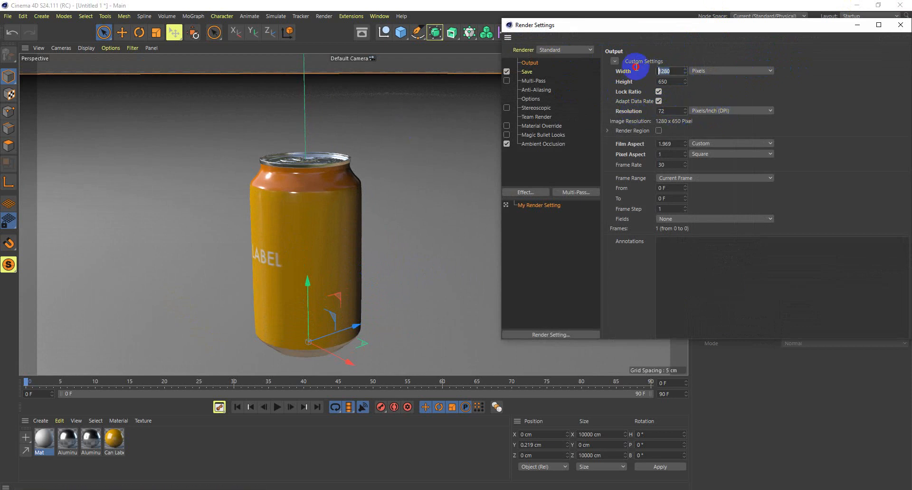
{"action": "left_click_drag", "start_coordinate": [678, 111], "coordinate": [592, 107]}
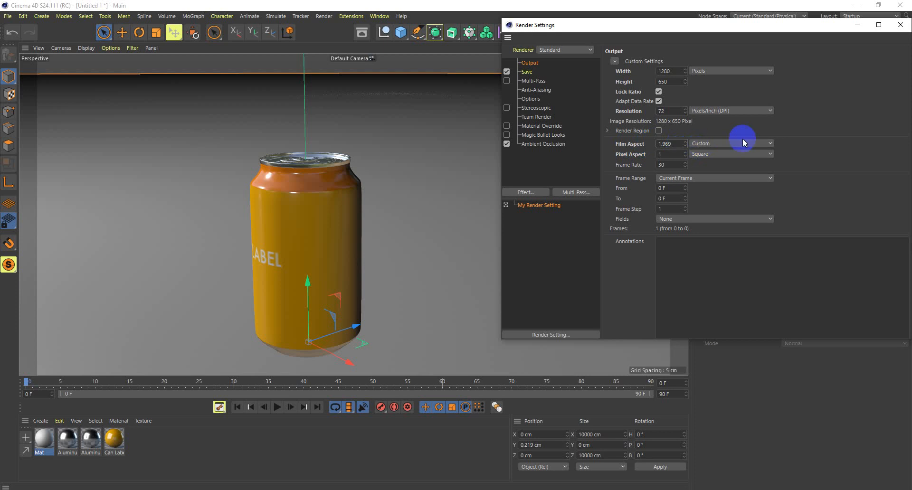
{"action": "left_click", "coordinate": [665, 144]}
Open the render's save options and browse the output file's destination folder, cancelling without choosing a file.
{"action": "left_click", "coordinate": [527, 72]}
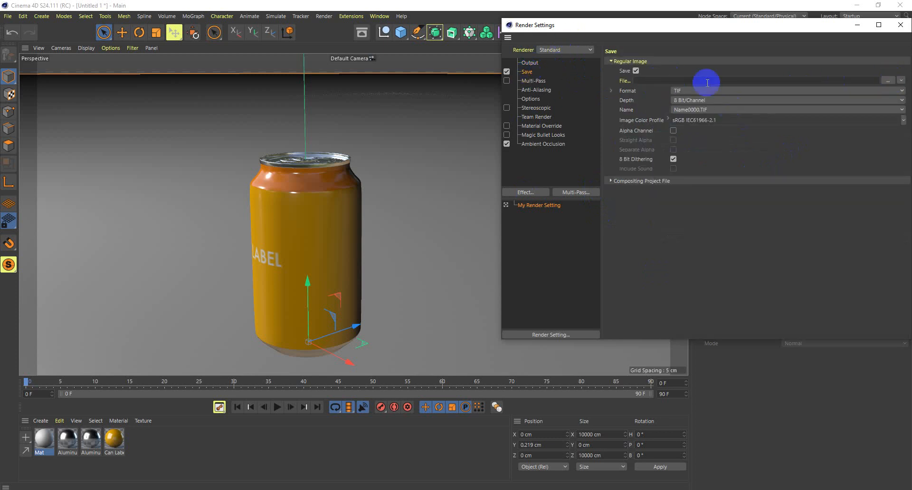
{"action": "left_click", "coordinate": [889, 82]}
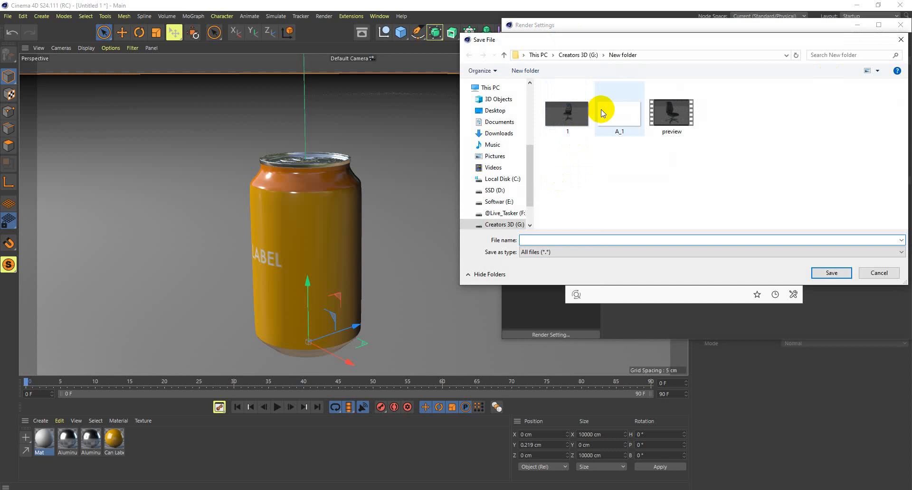
{"action": "left_click", "coordinate": [646, 54]}
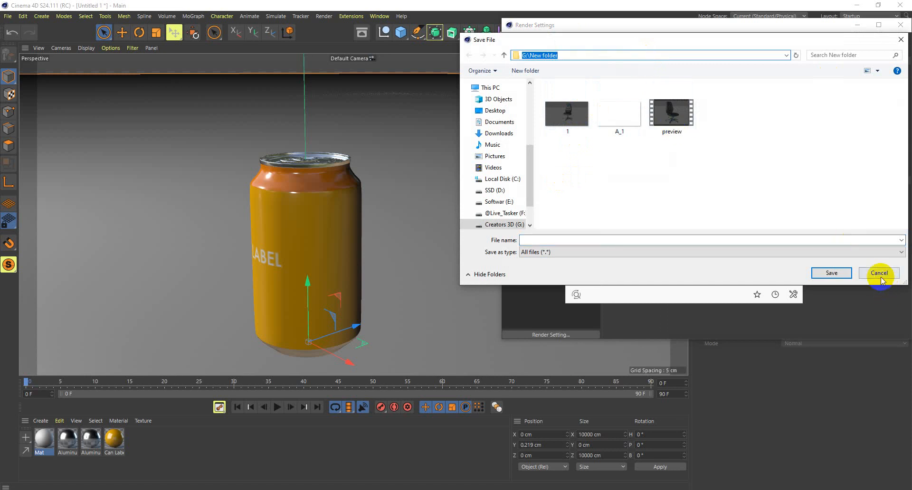
{"action": "left_click", "coordinate": [822, 276]}
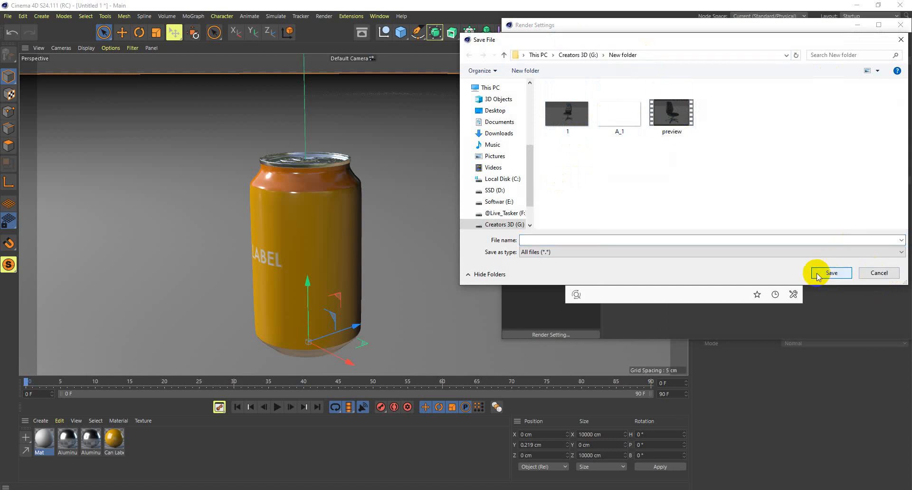
{"action": "left_click", "coordinate": [882, 276]}
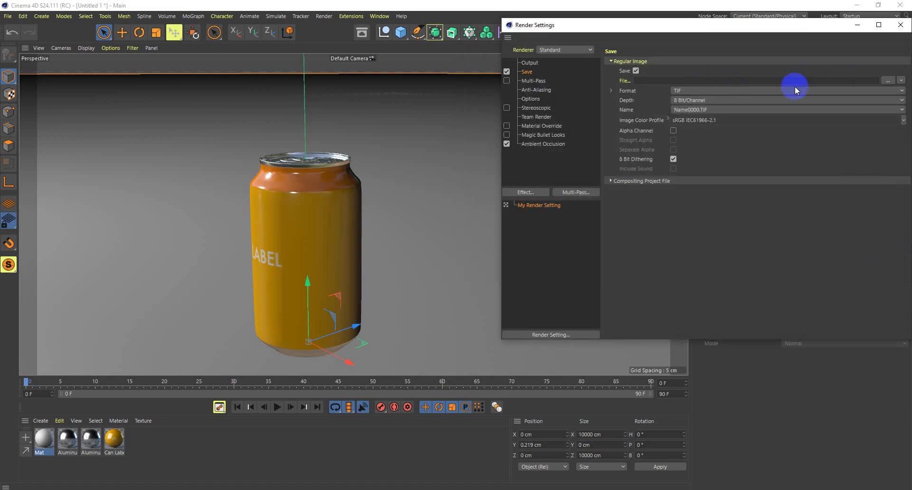
{"action": "left_click", "coordinate": [888, 82]}
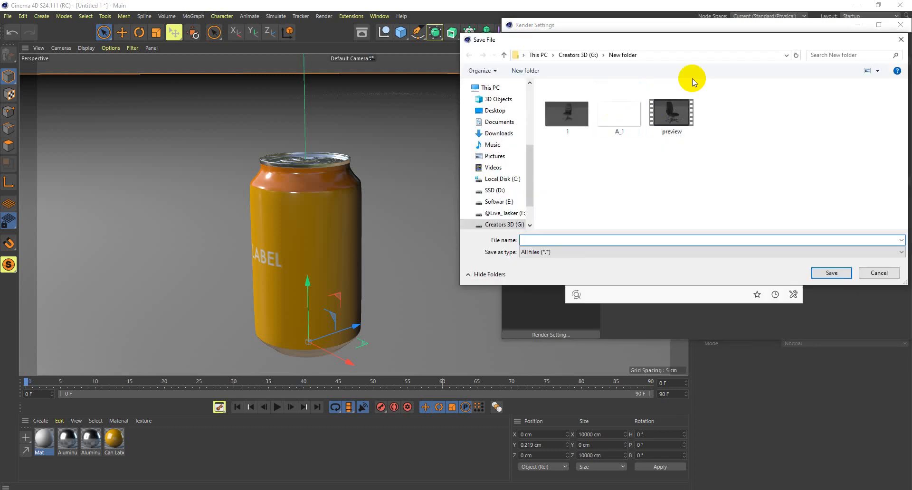
{"action": "left_click", "coordinate": [879, 273]}
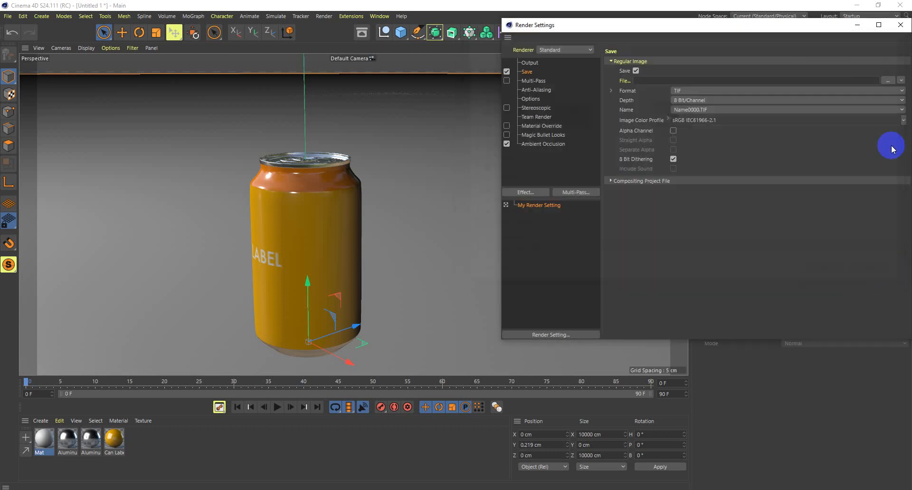
{"action": "left_click", "coordinate": [892, 82]}
{"action": "left_click", "coordinate": [716, 203]}
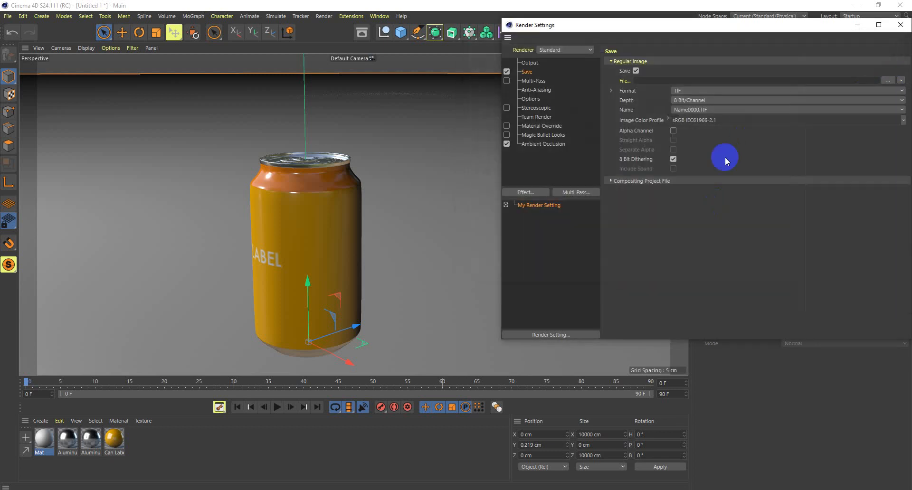
Set the saved render format to PNG and enable the alpha channel.
{"action": "left_click", "coordinate": [683, 91]}
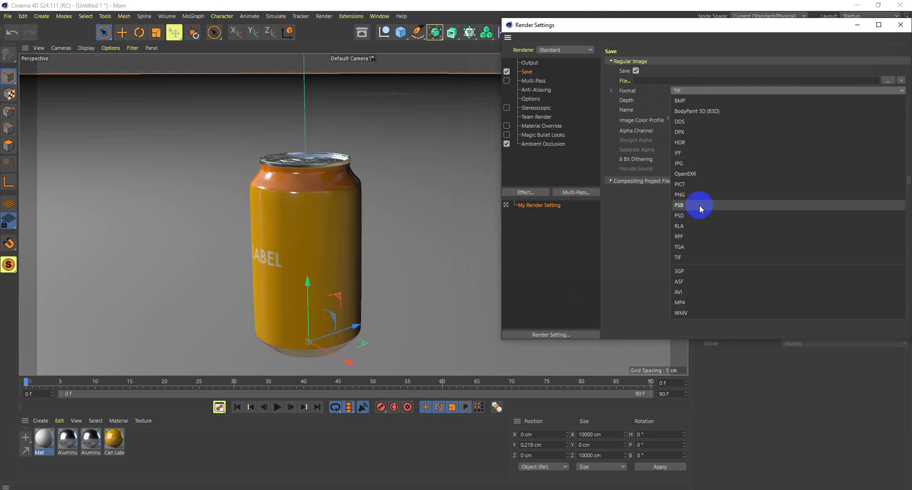
{"action": "left_click", "coordinate": [679, 163]}
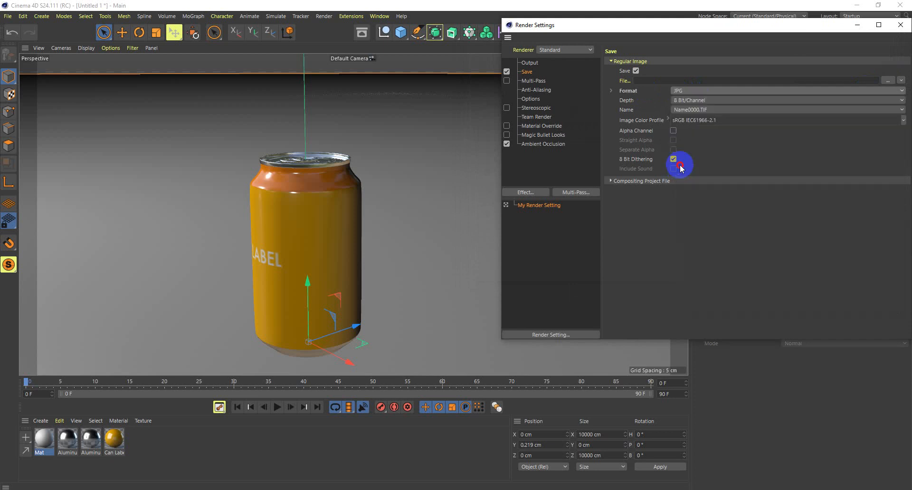
{"action": "left_click", "coordinate": [677, 92]}
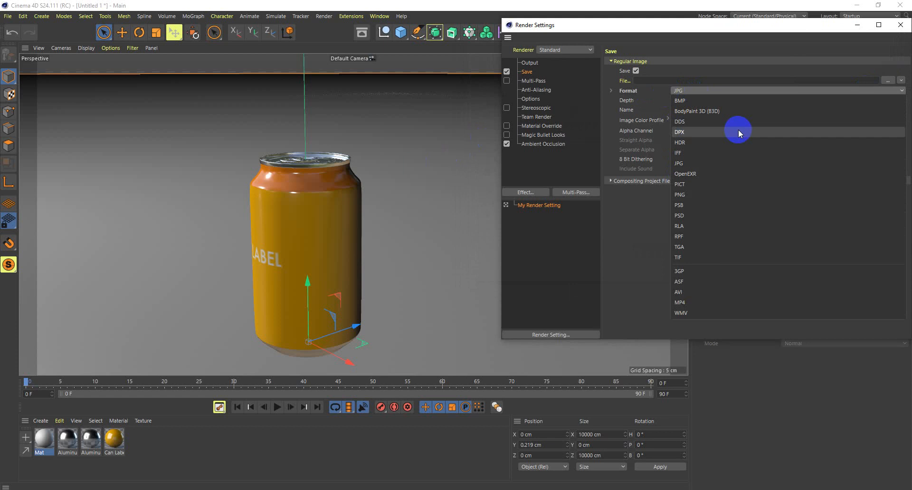
{"action": "left_click", "coordinate": [692, 199]}
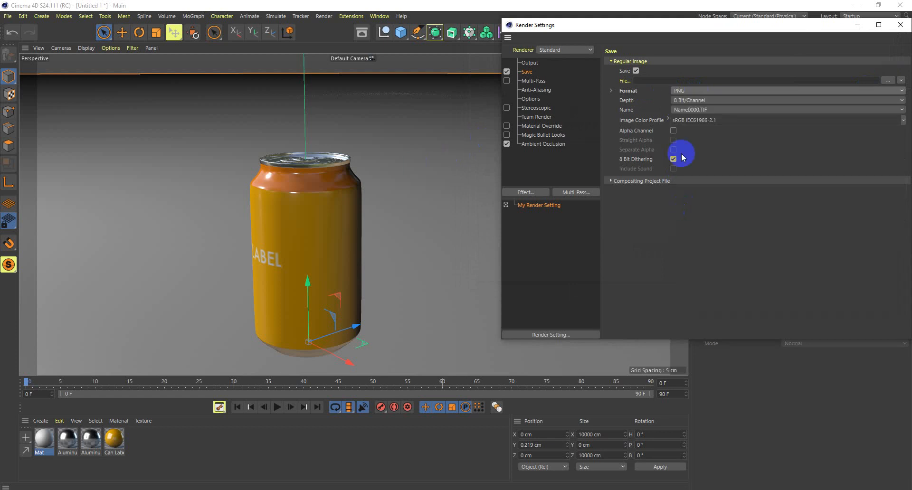
{"action": "left_click", "coordinate": [673, 131]}
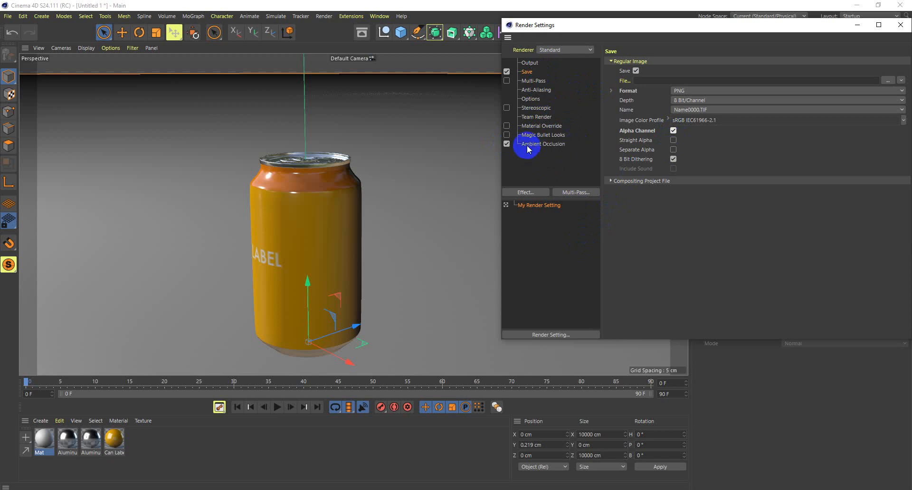
Dismiss the render settings and reframe the can with its label facing forward, seen from slightly above.
{"action": "left_click_drag", "start_coordinate": [758, 30], "coordinate": [598, 106]}
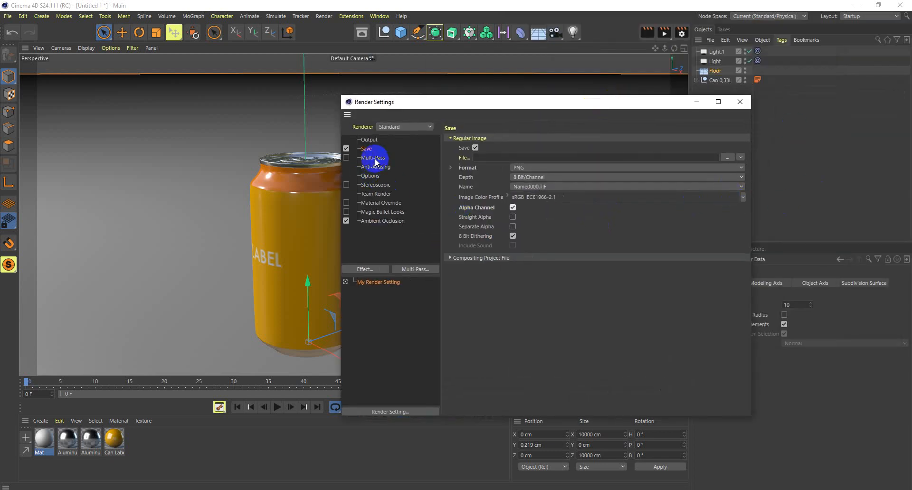
{"action": "left_click", "coordinate": [741, 101]}
{"action": "left_click_drag", "start_coordinate": [502, 201], "coordinate": [489, 214], "text": "alt"}
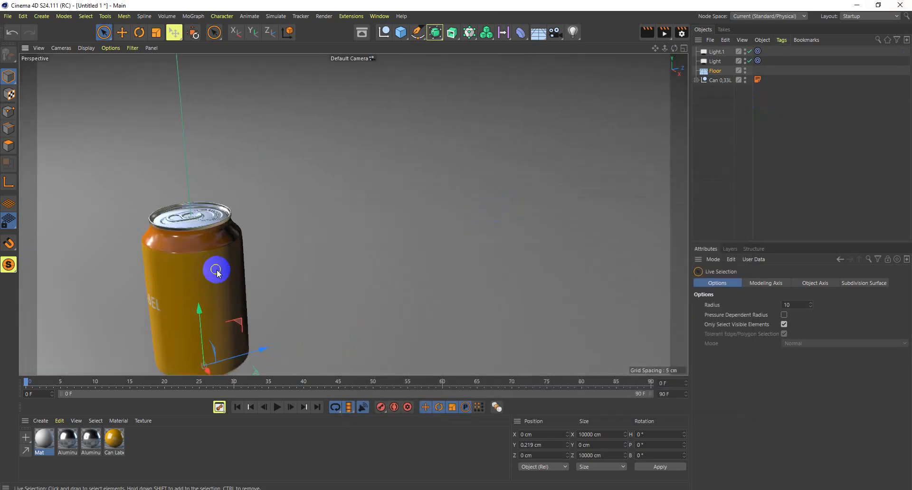
{"action": "left_click_drag", "start_coordinate": [217, 273], "coordinate": [338, 199], "text": "alt"}
{"action": "left_click_drag", "start_coordinate": [269, 264], "coordinate": [367, 230], "text": "alt"}
{"action": "scroll", "coordinate": [361, 223], "scroll_direction": "up", "scroll_amount": 4}
{"action": "scroll", "coordinate": [355, 258], "scroll_direction": "up", "scroll_amount": 3}
{"action": "scroll", "coordinate": [352, 259], "scroll_direction": "down", "scroll_amount": 1}
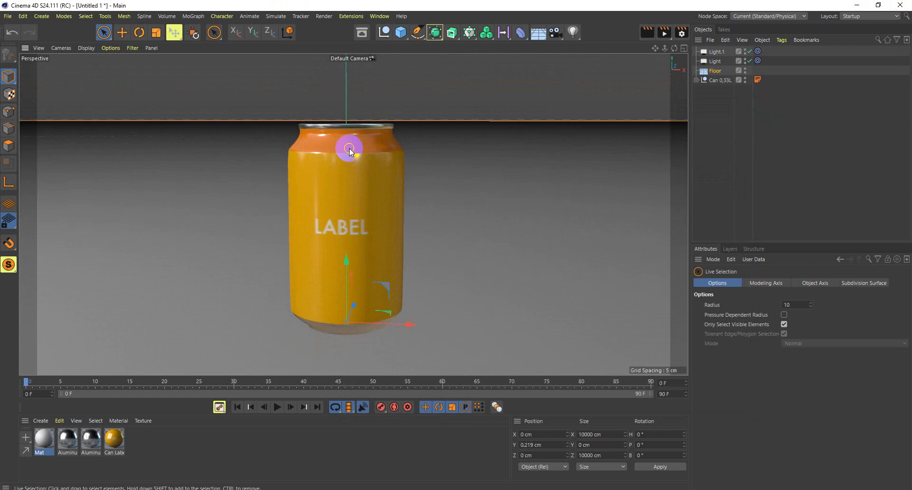
{"action": "left_click_drag", "start_coordinate": [349, 147], "coordinate": [331, 138], "text": "alt"}
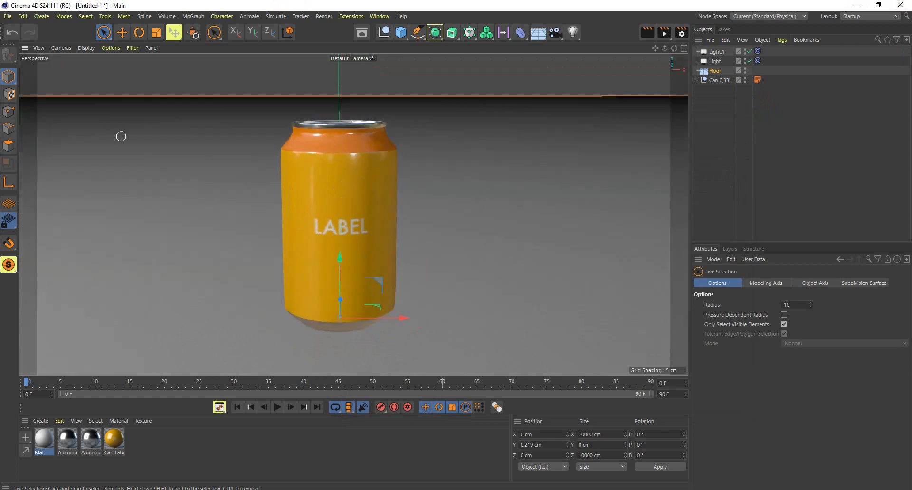
{"action": "left_click_drag", "start_coordinate": [336, 244], "coordinate": [346, 255], "text": "alt"}
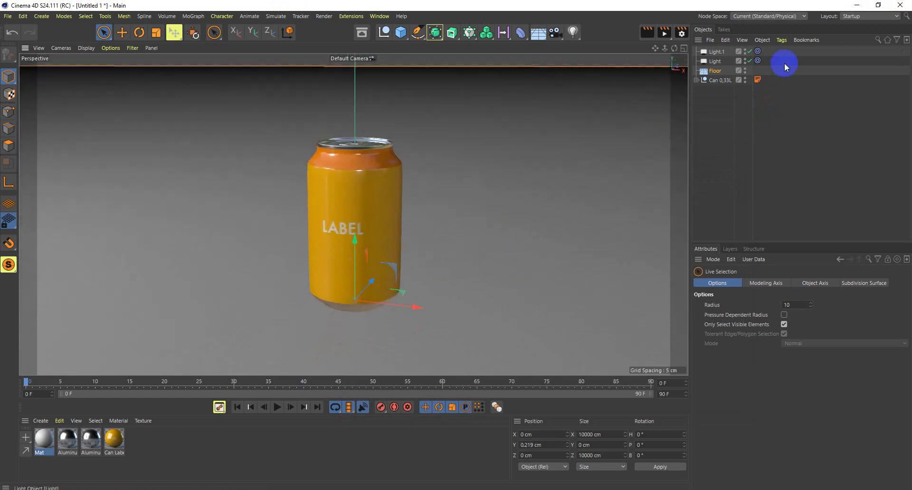
Reorder the object hierarchy so that Floor sits below Can 0,33L at the same level.
{"action": "left_click", "coordinate": [715, 73]}
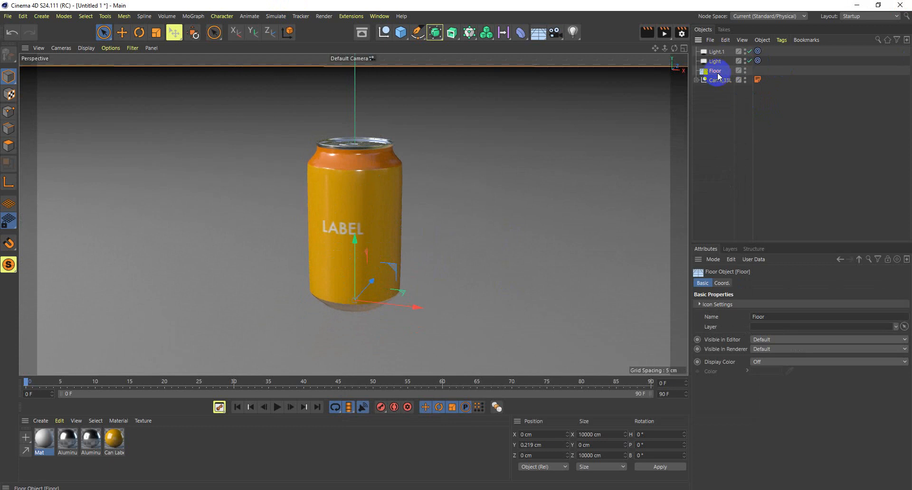
{"action": "left_click", "coordinate": [720, 65]}
{"action": "left_click", "coordinate": [718, 79]}
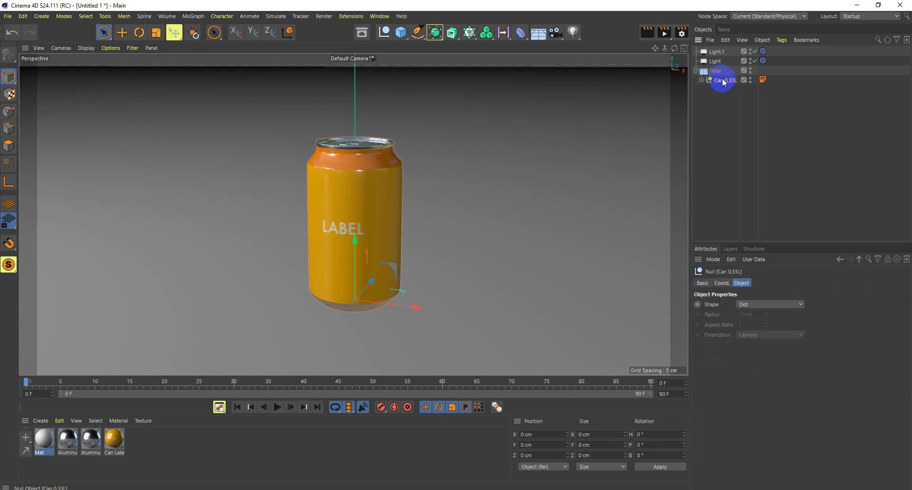
{"action": "left_click", "coordinate": [711, 72]}
{"action": "left_click_drag", "start_coordinate": [711, 90], "coordinate": [711, 96]}
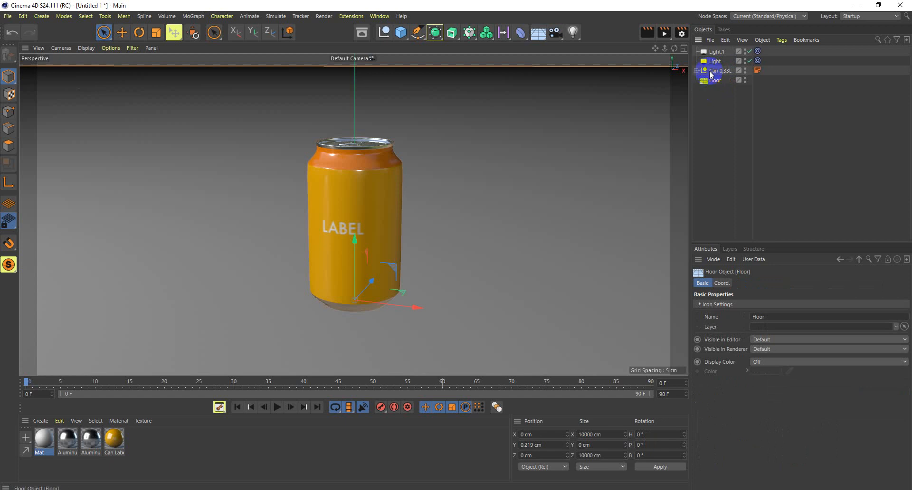
Show the can from farther away and keyframe the X position of Can 0,33L at 0 cm on frame 0.
{"action": "left_click", "coordinate": [710, 71]}
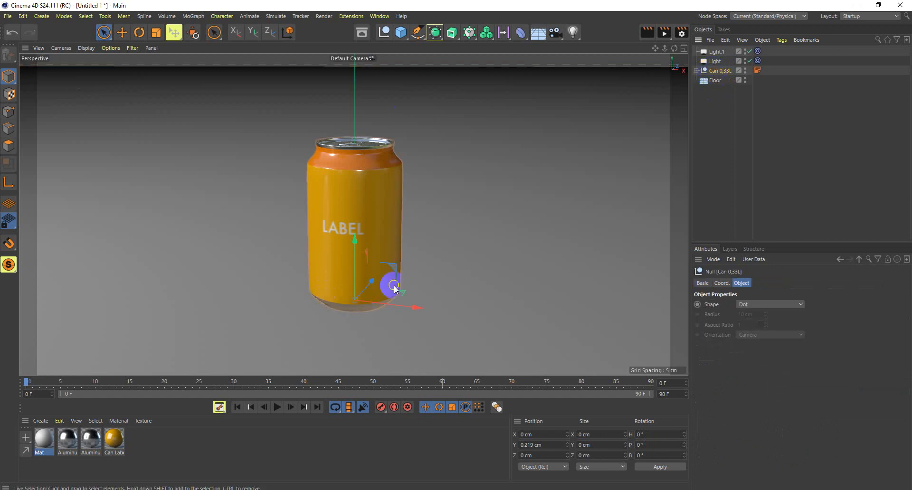
{"action": "scroll", "coordinate": [393, 286], "scroll_direction": "down", "scroll_amount": 5}
{"action": "left_click_drag", "start_coordinate": [368, 292], "coordinate": [396, 284], "text": "alt"}
{"action": "scroll", "coordinate": [375, 287], "scroll_direction": "down", "scroll_amount": 2}
{"action": "middle_click_drag", "start_coordinate": [411, 274], "coordinate": [339, 276], "text": "alt"}
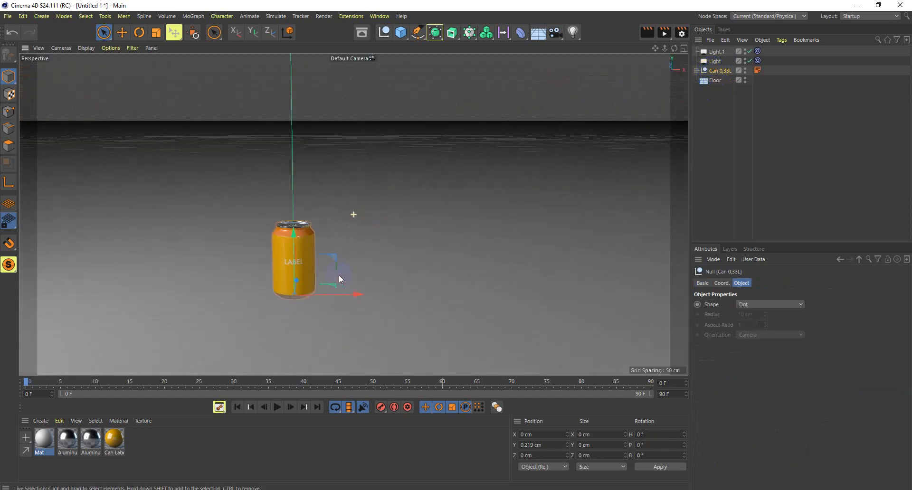
{"action": "left_click", "coordinate": [42, 399]}
{"action": "left_click", "coordinate": [721, 285]}
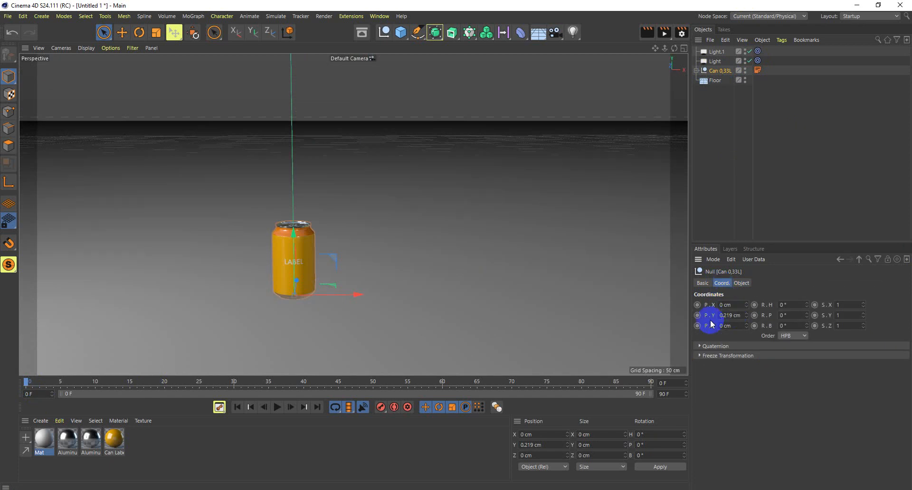
{"action": "left_click_drag", "start_coordinate": [747, 305], "coordinate": [725, 311]}
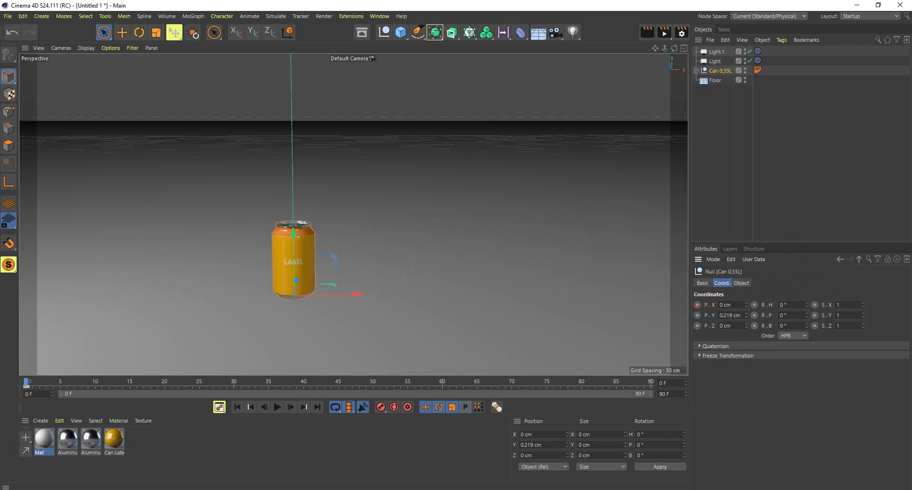
At frame 30, set the X position of Can 0,33L to 50 cm and keyframe it.
{"action": "left_click_drag", "start_coordinate": [28, 384], "coordinate": [236, 385]}
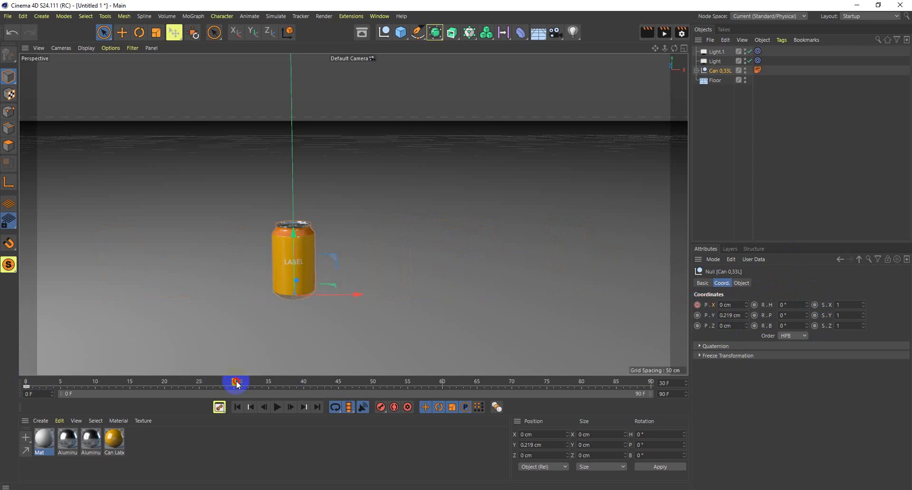
{"action": "left_click_drag", "start_coordinate": [23, 382], "coordinate": [251, 370]}
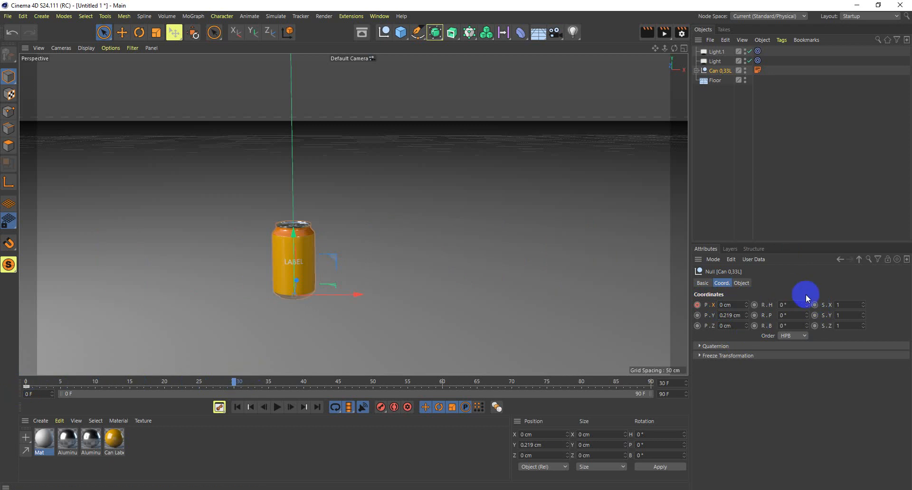
{"action": "left_click_drag", "start_coordinate": [746, 305], "coordinate": [746, 305]}
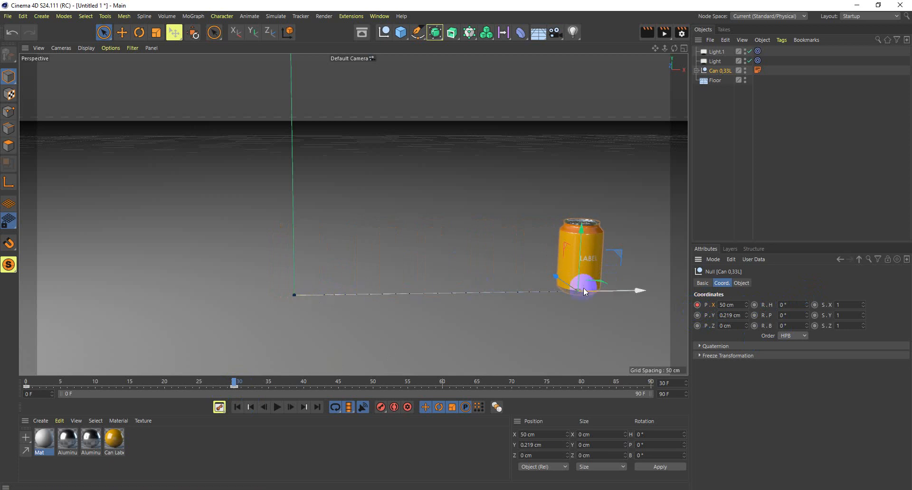
Play back the can's sideways movement from frame 0 and stop at frame 29.
{"action": "left_click_drag", "start_coordinate": [234, 383], "coordinate": [26, 382]}
{"action": "key", "text": "F8"}
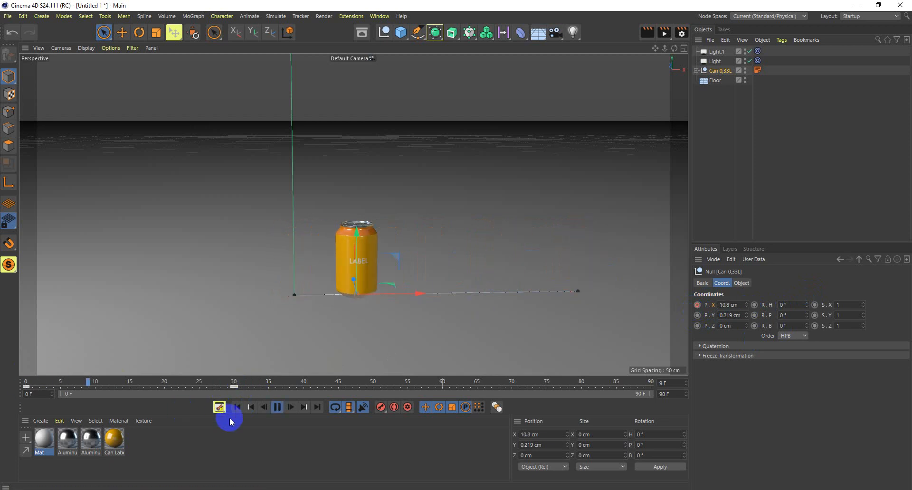
{"action": "key", "text": "F8"}
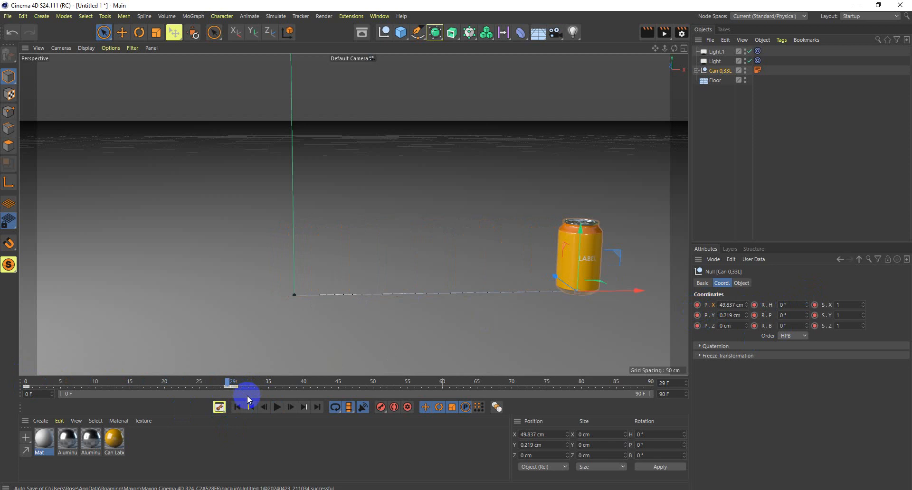
Play back the can's sideways movement, restarting it from frame 0.
{"action": "key", "text": "F8"}
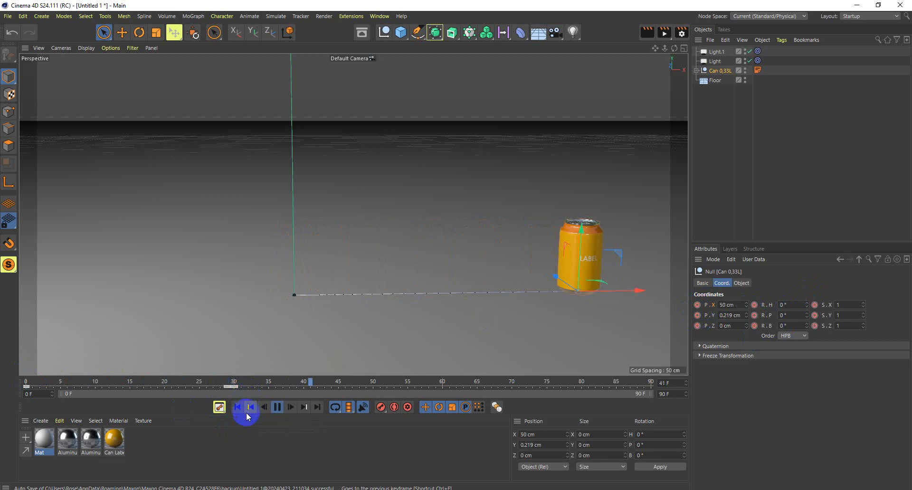
{"action": "left_click_drag", "start_coordinate": [372, 385], "coordinate": [16, 384]}
{"action": "key", "text": "F8"}
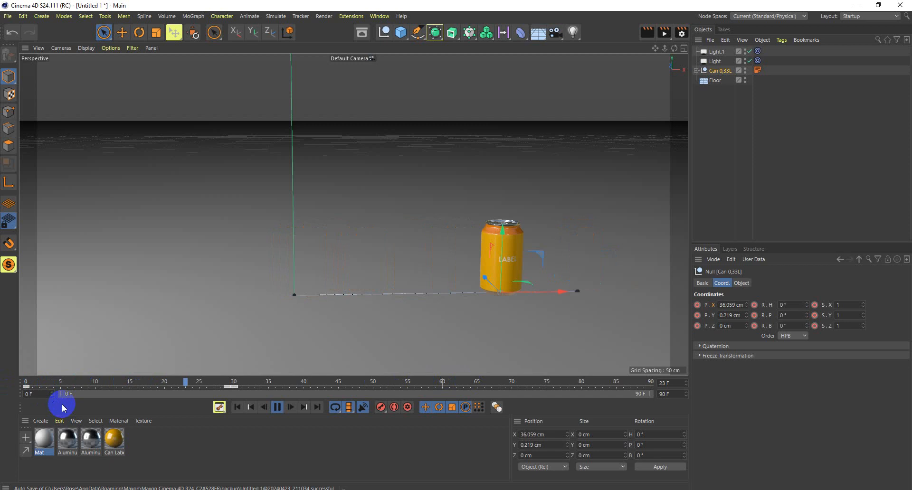
{"action": "key", "text": "F8"}
At frame 22, try out the heading, pitch and bank rotations of Can 0,33L and undo them.
{"action": "left_click_drag", "start_coordinate": [258, 385], "coordinate": [183, 379]}
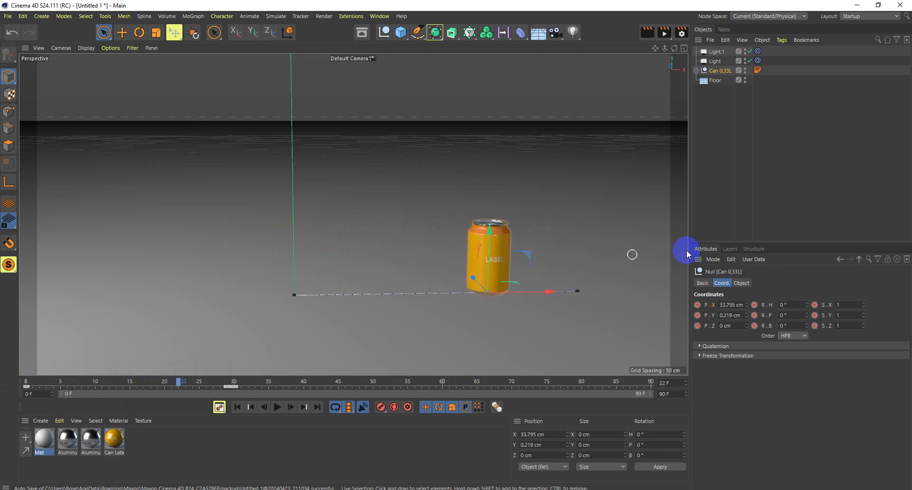
{"action": "left_click", "coordinate": [804, 303]}
{"action": "left_click_drag", "start_coordinate": [806, 315], "coordinate": [806, 324]}
{"action": "key", "text": "ctrl+z"}
{"action": "key", "text": "ctrl+z"}
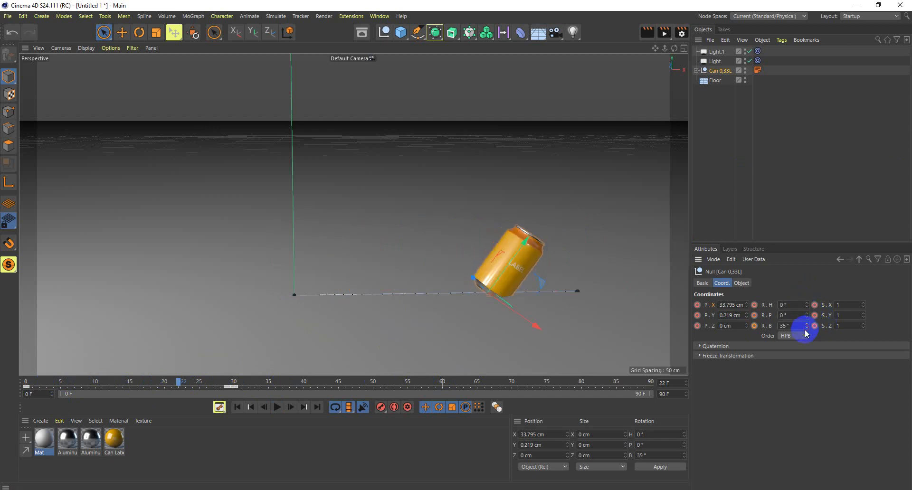
{"action": "key", "text": "ctrl+z"}
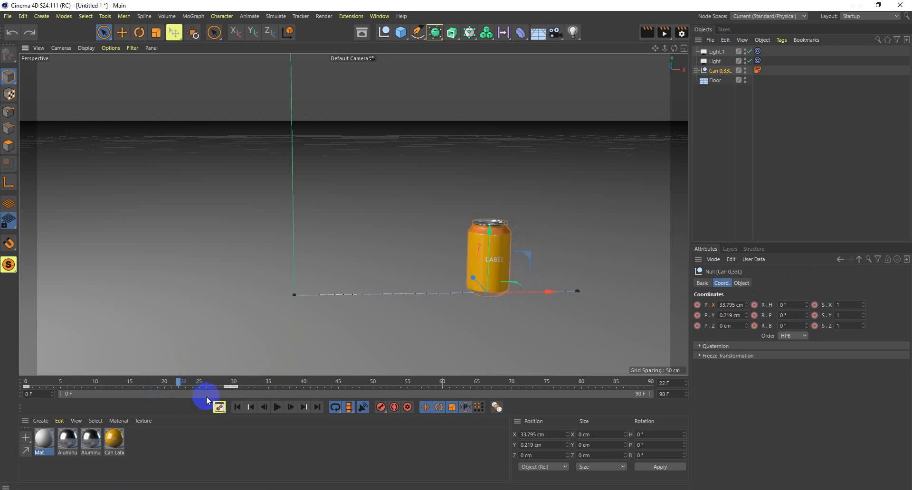
Keyframe the bank rotation of Can 0,33L at 0° on frame 22 and with a slight tilt on frame 24.
{"action": "left_click_drag", "start_coordinate": [807, 305], "coordinate": [755, 327]}
{"action": "key", "text": "ctrl+z"}
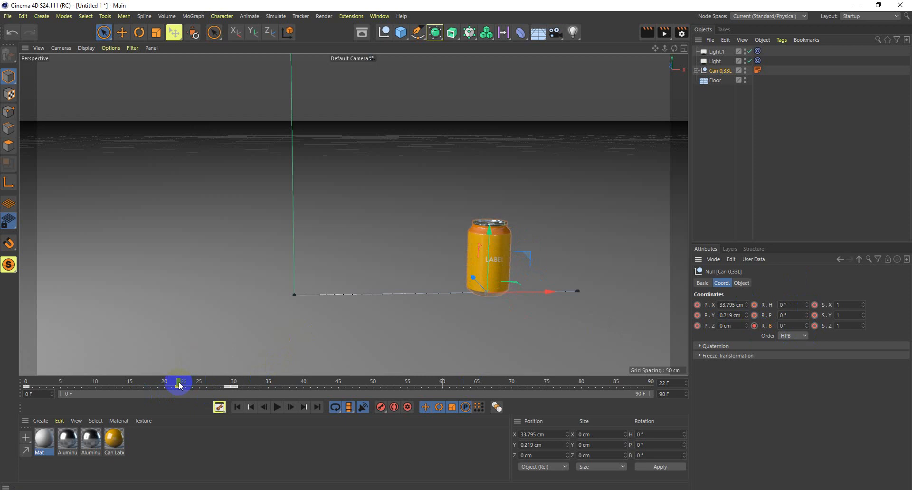
{"action": "left_click_drag", "start_coordinate": [183, 384], "coordinate": [192, 384]}
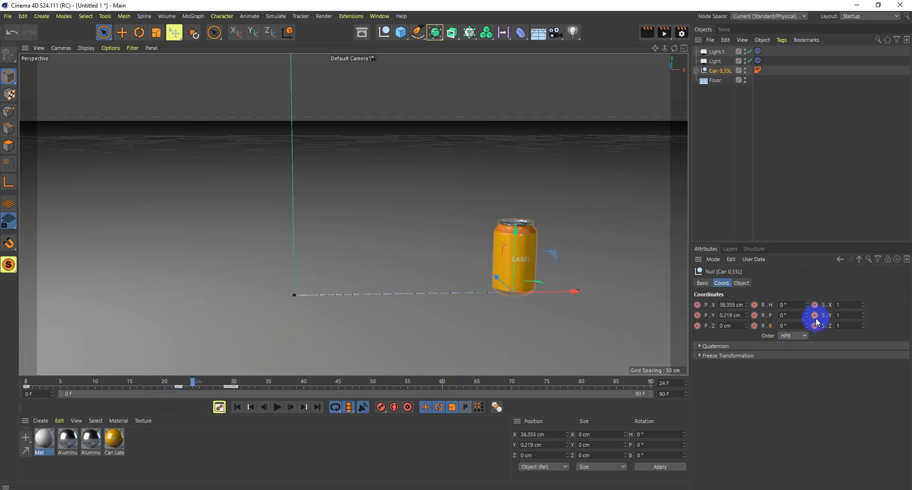
{"action": "left_click_drag", "start_coordinate": [809, 328], "coordinate": [809, 320]}
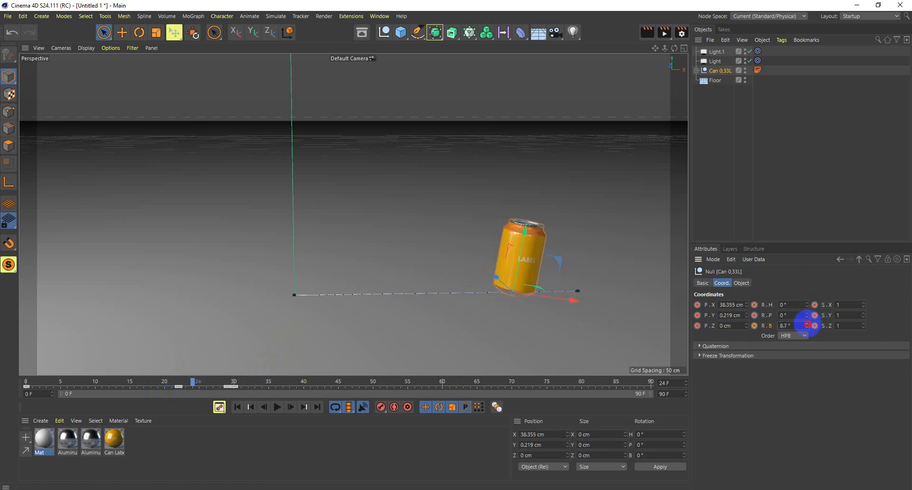
{"action": "left_click", "coordinate": [754, 326]}
At frame 27, return the bank rotation of Can 0,33L to 0° and keyframe it.
{"action": "left_click_drag", "start_coordinate": [193, 384], "coordinate": [214, 384]}
{"action": "left_click", "coordinate": [807, 327]}
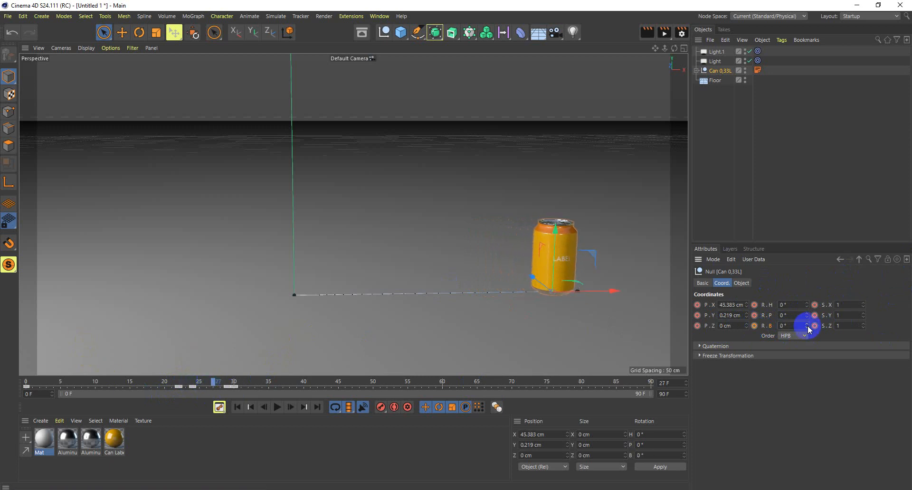
{"action": "left_click", "coordinate": [585, 396]}
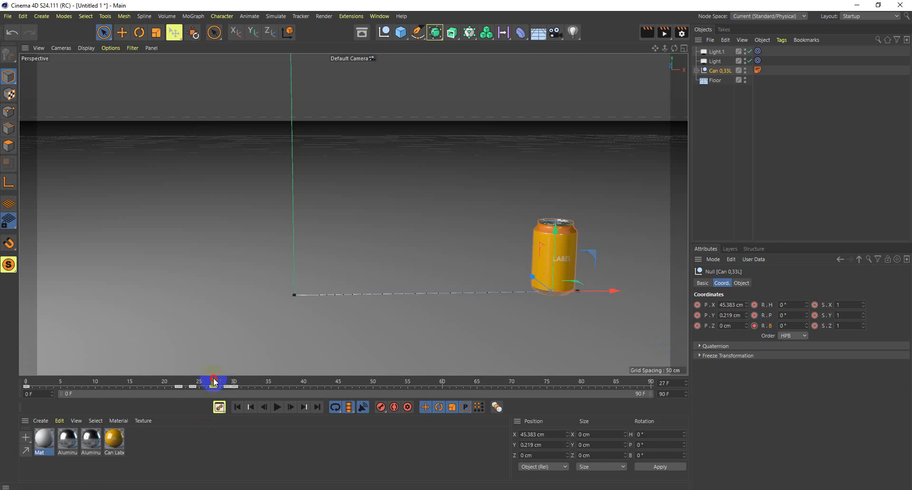
Check frame 30 and play back the can's combined slide and tilt from frame 0.
{"action": "left_click_drag", "start_coordinate": [214, 381], "coordinate": [232, 381]}
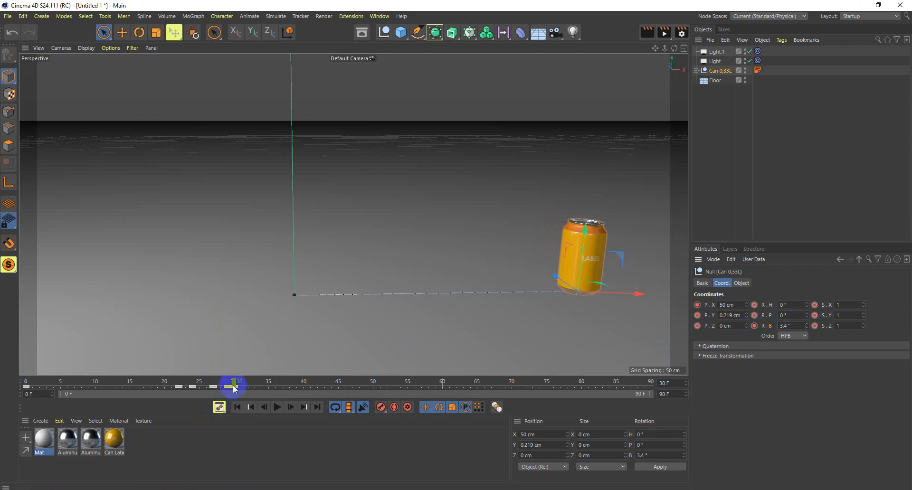
{"action": "left_click_drag", "start_coordinate": [234, 383], "coordinate": [17, 382]}
{"action": "left_click", "coordinate": [277, 407]}
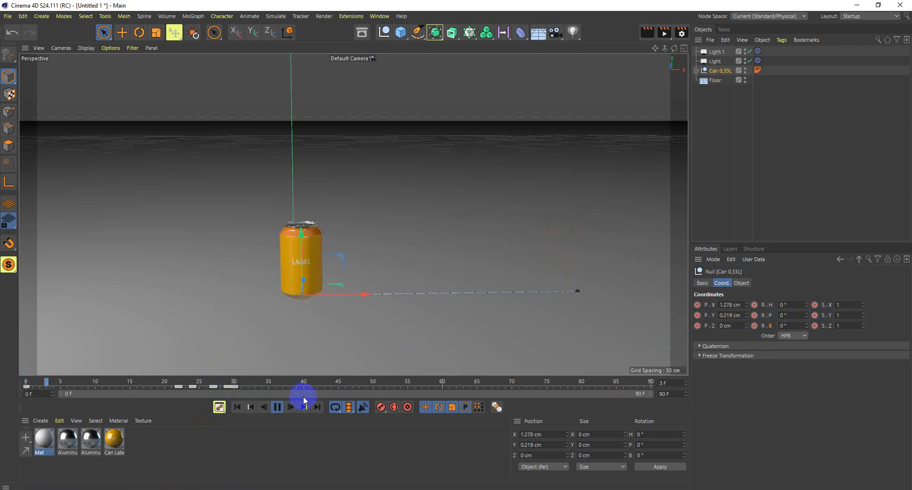
{"action": "left_click", "coordinate": [278, 407]}
{"action": "left_click_drag", "start_coordinate": [365, 381], "coordinate": [23, 386]}
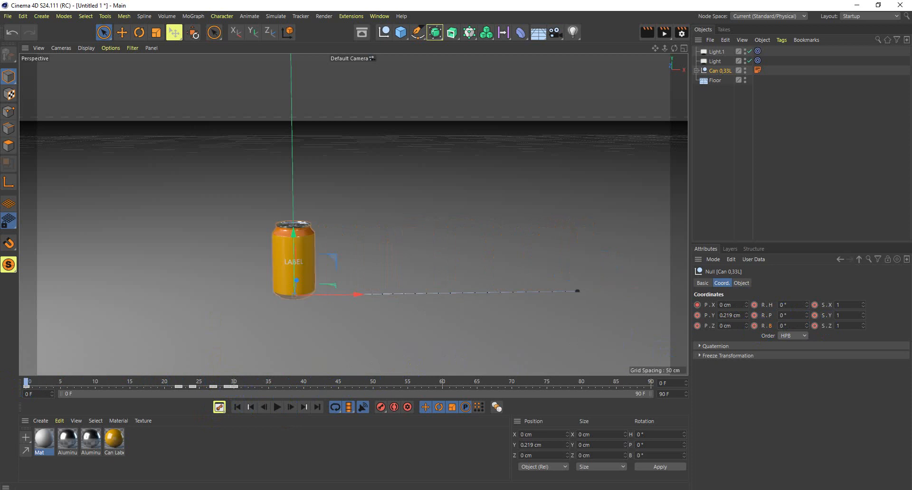
{"action": "key", "text": "F8"}
{"action": "key", "text": "F8"}
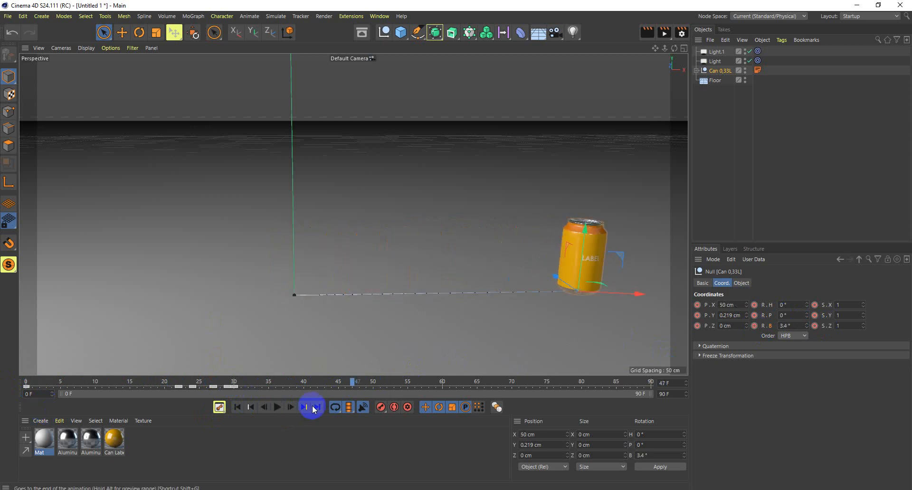
Undo the bank rotation keyframes and try moving the final position keyframe to frame 54, playing the result from frame 0.
{"action": "key", "text": "ctrl+z"}
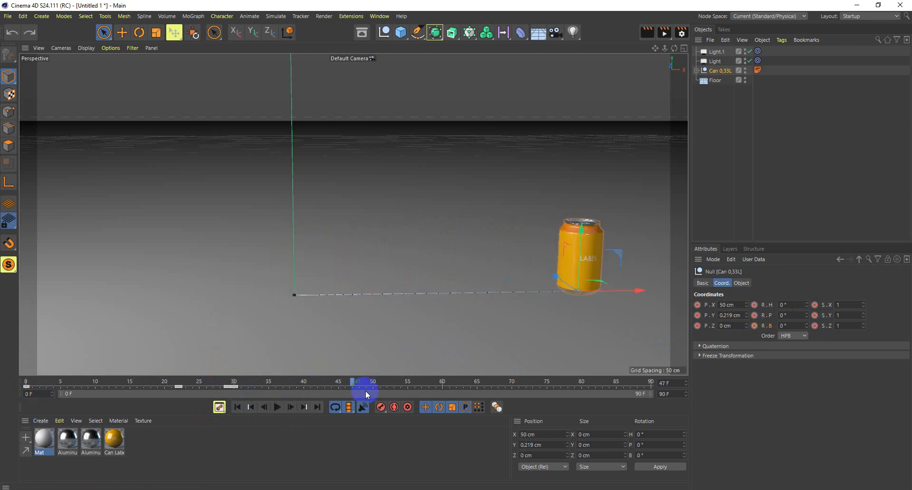
{"action": "left_click", "coordinate": [239, 387]}
{"action": "left_click_drag", "start_coordinate": [233, 387], "coordinate": [400, 387]}
{"action": "left_click", "coordinate": [26, 382]}
{"action": "key", "text": "F8"}
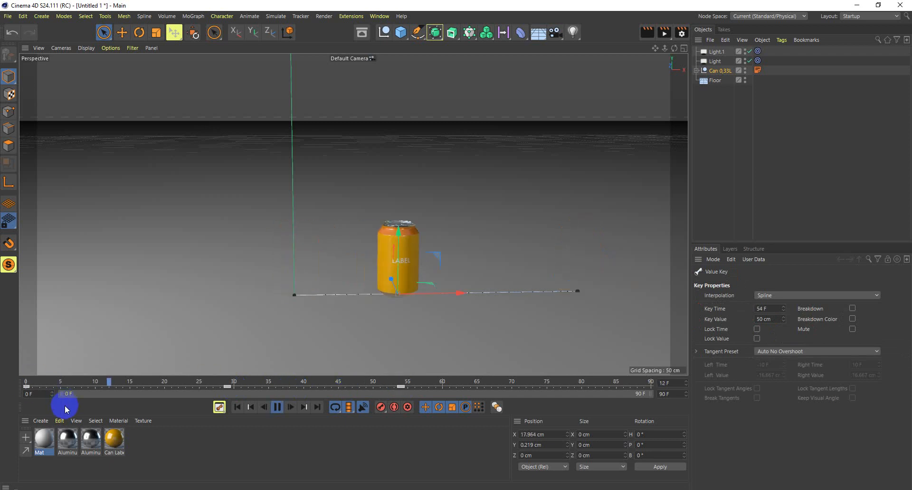
{"action": "key", "text": "F8"}
Try deleting the keyframe at frame 54 and undo back to the final keyframe at frame 30.
{"action": "left_click", "coordinate": [404, 386]}
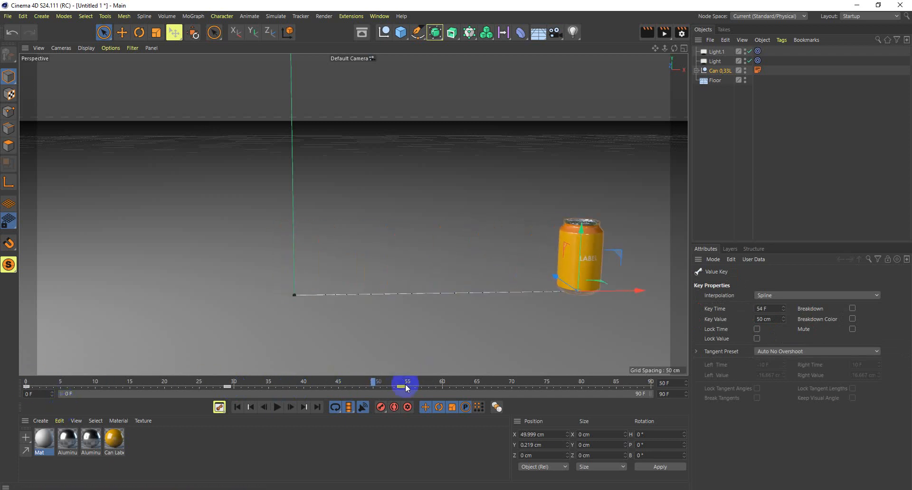
{"action": "key", "text": "Delete"}
{"action": "key", "text": "ctrl+z"}
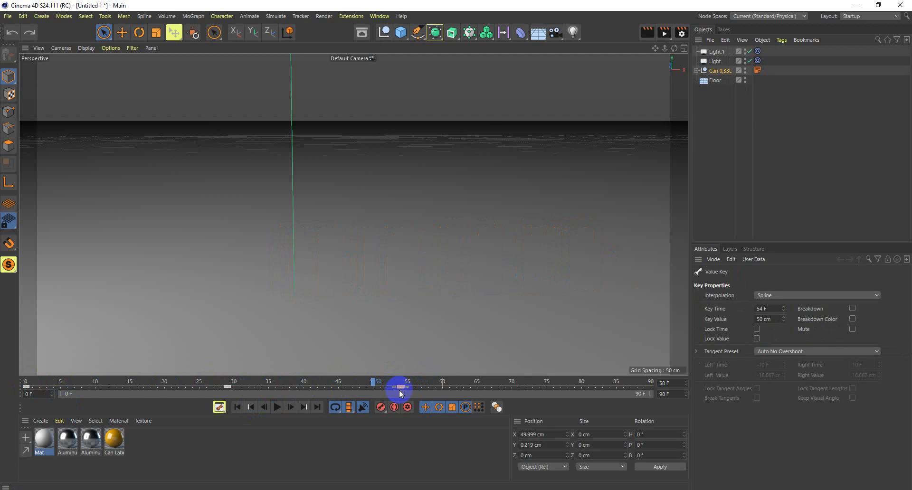
{"action": "key", "text": "ctrl+z"}
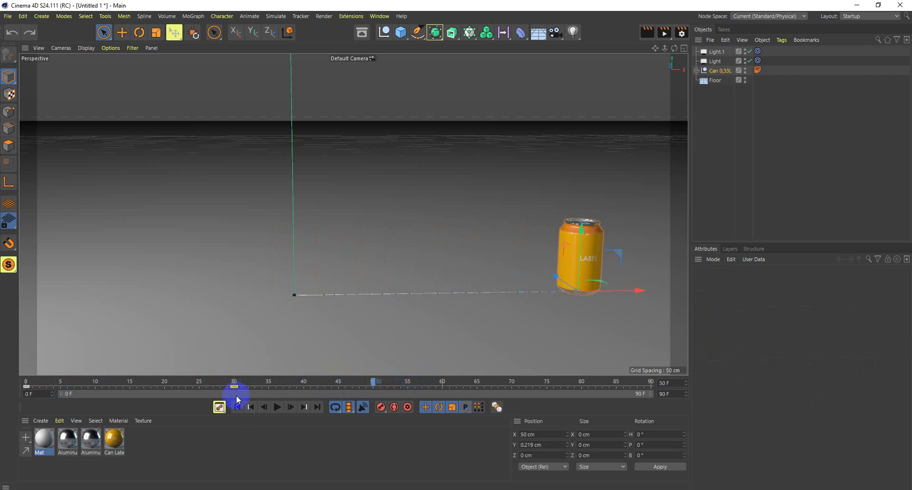
Move the can's final position keyframe from frame 30 to frame 60 and play back the slower slide from frame 0.
{"action": "left_click", "coordinate": [233, 386]}
{"action": "left_click_drag", "start_coordinate": [235, 387], "coordinate": [443, 388]}
{"action": "left_click_drag", "start_coordinate": [373, 384], "coordinate": [26, 385]}
{"action": "key", "text": "F8"}
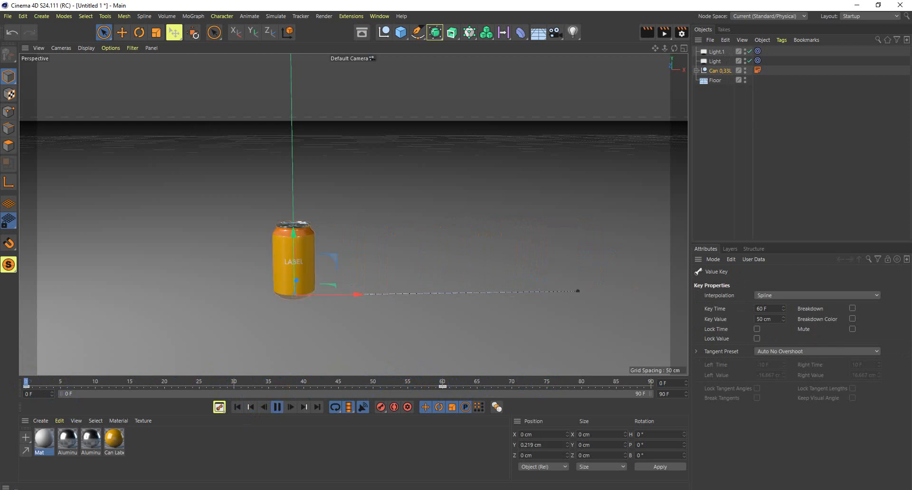
{"action": "key", "text": "F8"}
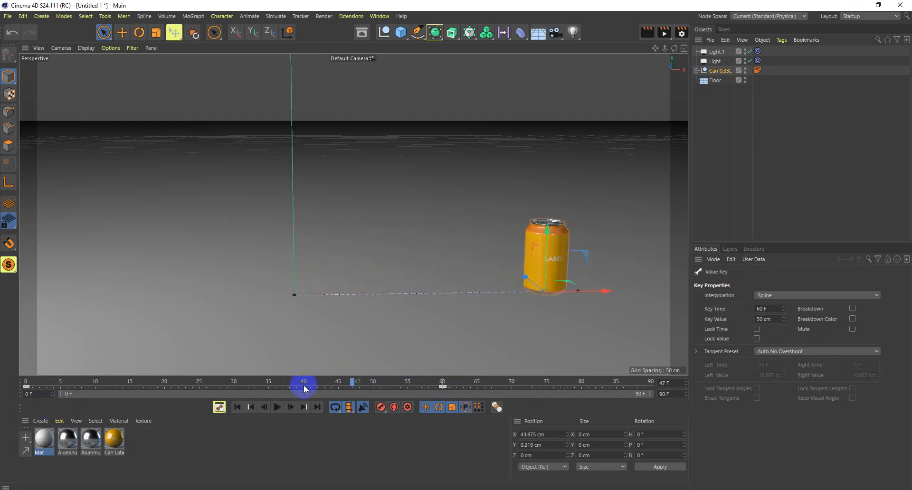
At frame 29, test the bank tilt of Can 0,33L, undo it, and keyframe the bank rotation at 0°.
{"action": "left_click_drag", "start_coordinate": [350, 385], "coordinate": [230, 383]}
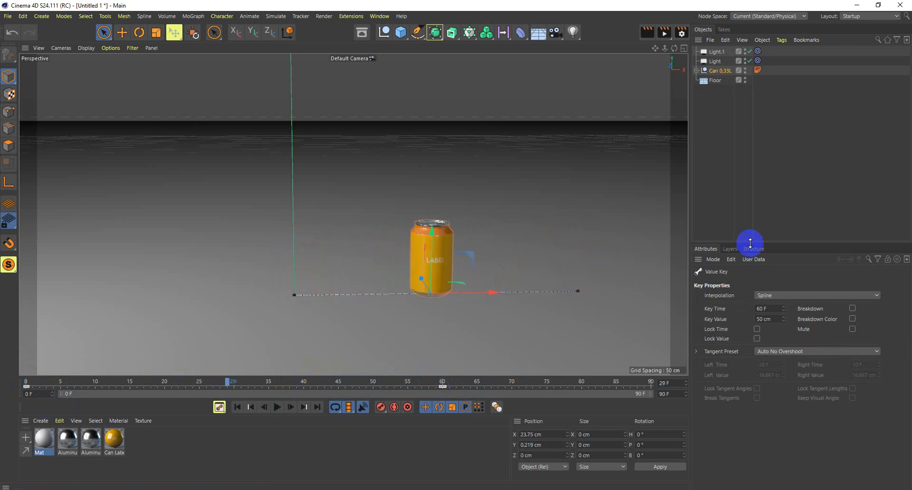
{"action": "left_click", "coordinate": [720, 72]}
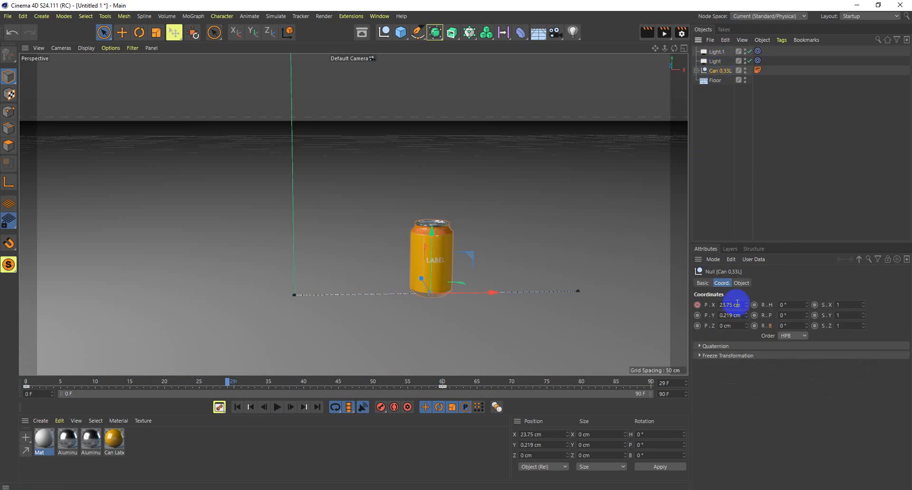
{"action": "left_click_drag", "start_coordinate": [807, 326], "coordinate": [807, 321]}
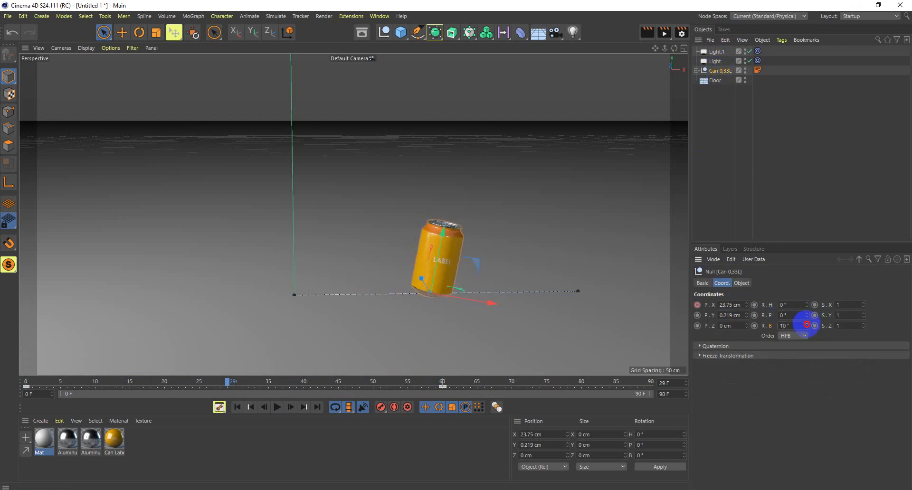
{"action": "key", "text": "ctrl+z"}
{"action": "left_click", "coordinate": [754, 326]}
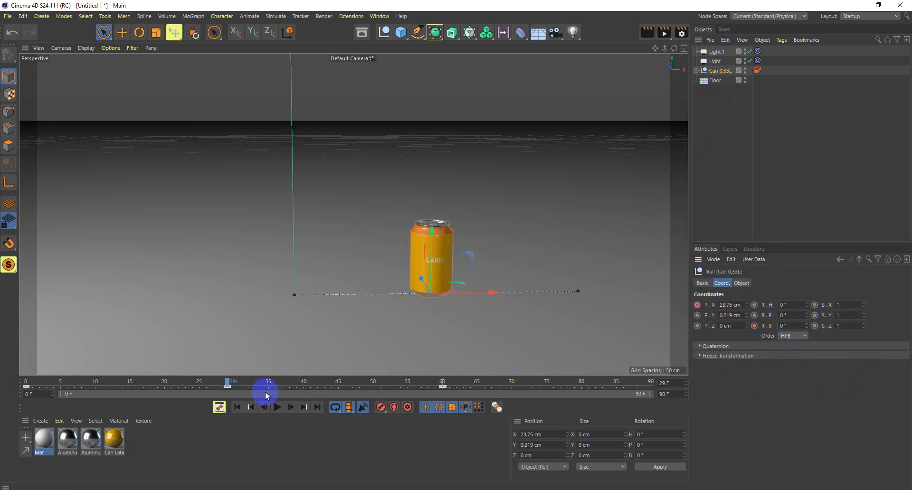
At frame 45, set the bank rotation of Can 0,33L to 12° and keyframe it.
{"action": "left_click_drag", "start_coordinate": [229, 383], "coordinate": [338, 384]}
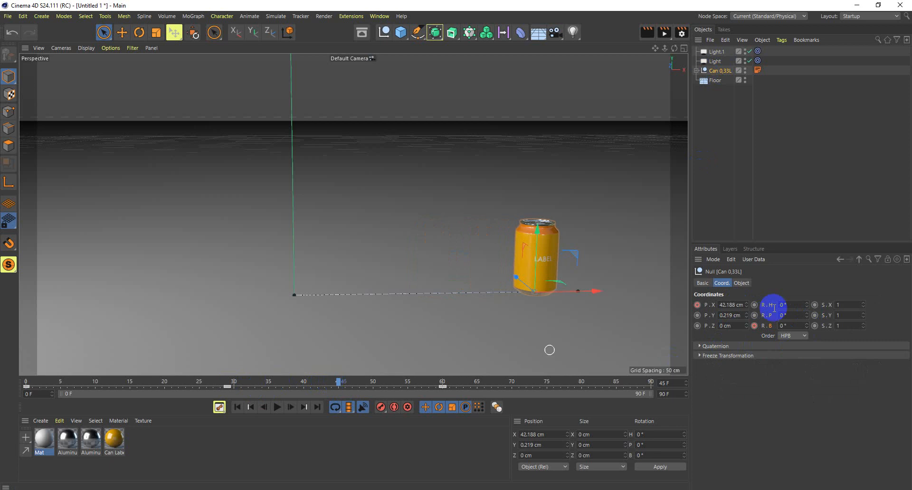
{"action": "left_click_drag", "start_coordinate": [807, 326], "coordinate": [807, 326]}
{"action": "left_click", "coordinate": [754, 326]}
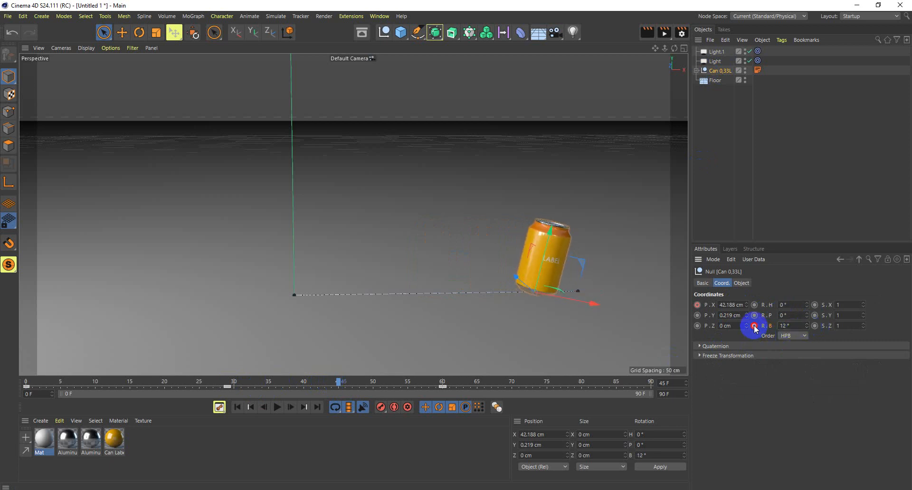
At frame 60, reset the bank rotation of Can 0,33L to 0° and keyframe it.
{"action": "left_click_drag", "start_coordinate": [337, 382], "coordinate": [442, 382]}
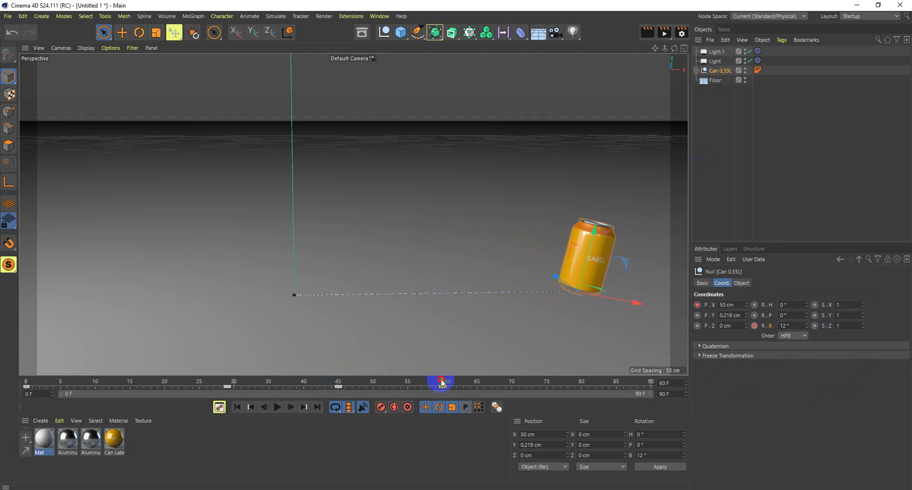
{"action": "right_click", "coordinate": [806, 326]}
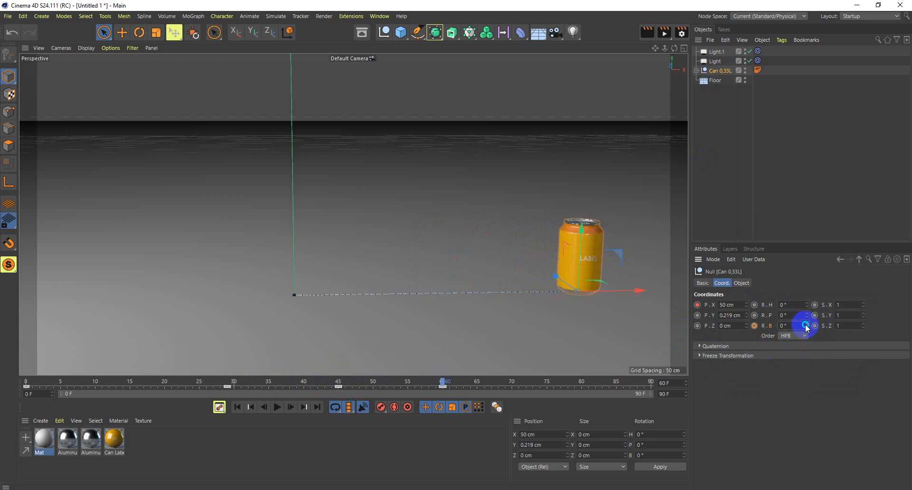
{"action": "left_click", "coordinate": [755, 326]}
Play back the can's slide and tilt from frame 0 twice and finish at frame 60.
{"action": "left_click_drag", "start_coordinate": [442, 382], "coordinate": [26, 383]}
{"action": "key", "text": "F8"}
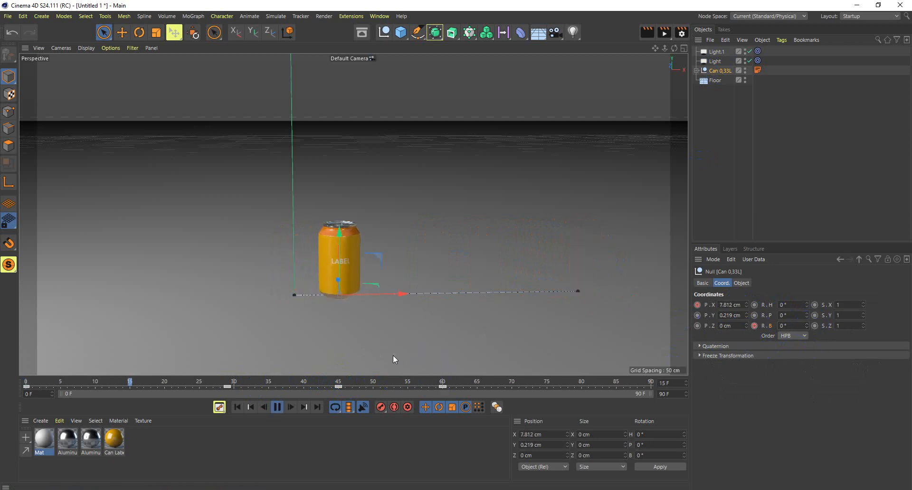
{"action": "key", "text": "F8"}
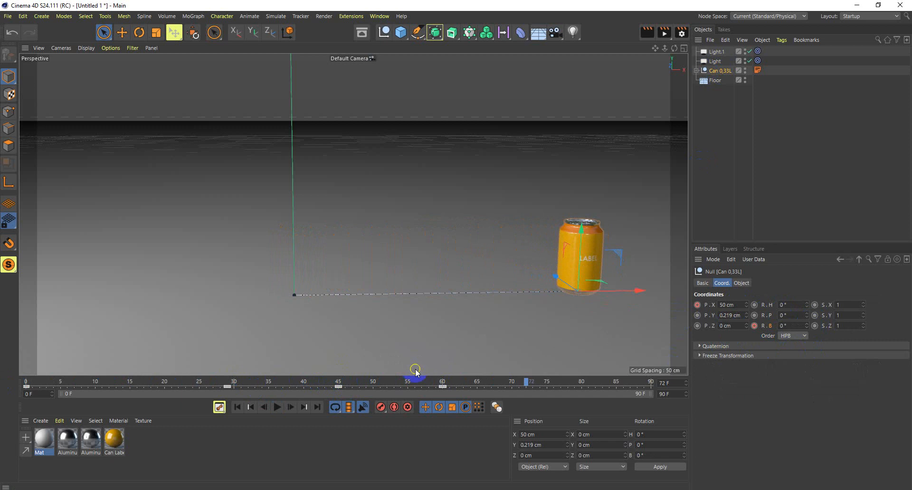
{"action": "key", "text": "F8"}
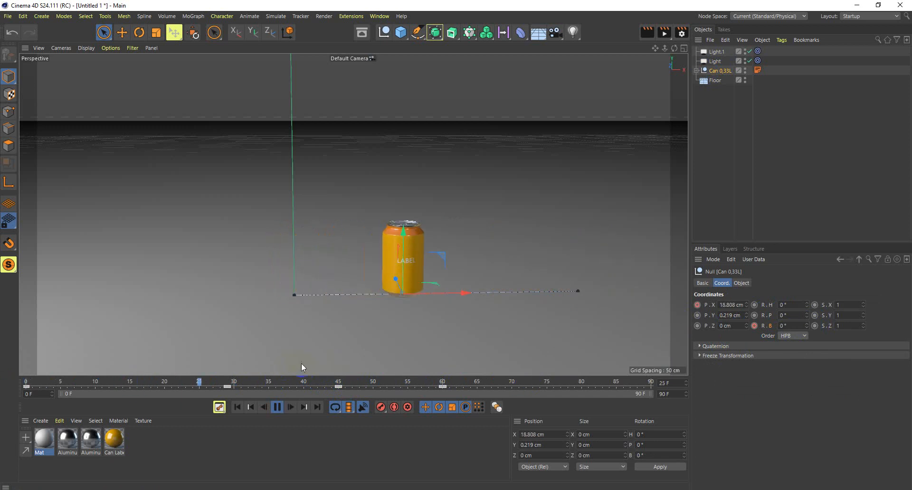
{"action": "key", "text": "F8"}
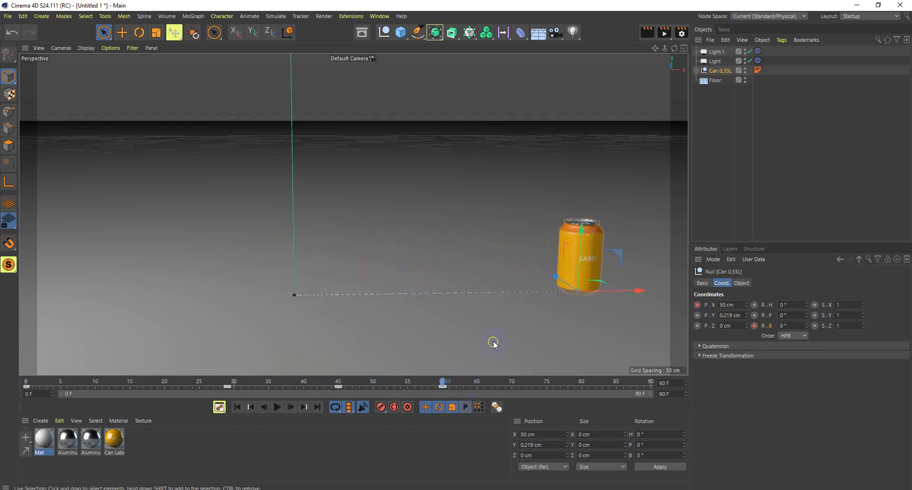
At frame 90, set the X position of Can 0,33L to 108 cm and keyframe it.
{"action": "middle_click_drag", "start_coordinate": [492, 340], "coordinate": [234, 340], "text": "alt"}
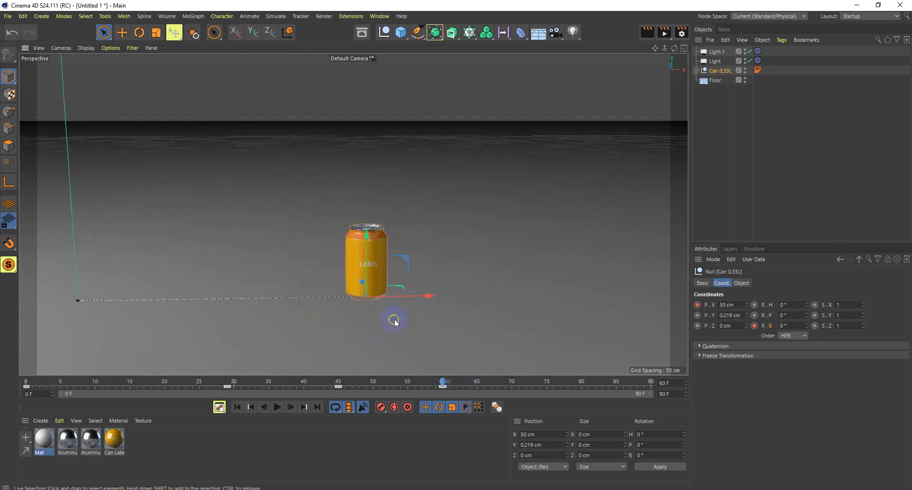
{"action": "left_click_drag", "start_coordinate": [745, 304], "coordinate": [744, 305]}
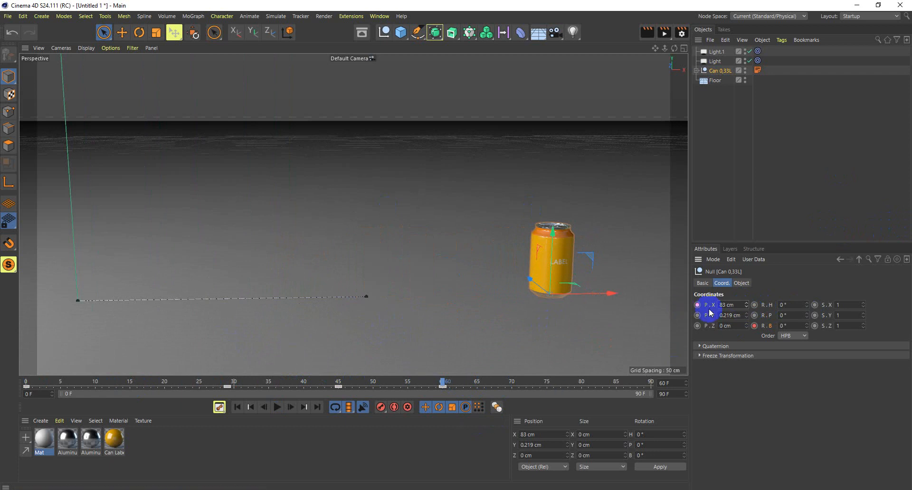
{"action": "key", "text": "ctrl+z"}
{"action": "left_click_drag", "start_coordinate": [442, 384], "coordinate": [648, 383]}
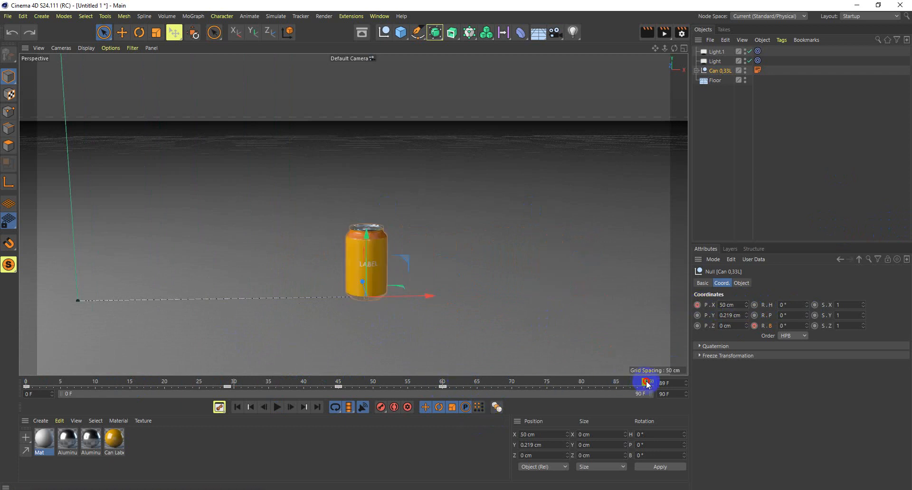
{"action": "left_click_drag", "start_coordinate": [749, 307], "coordinate": [701, 308]}
{"action": "left_click", "coordinate": [698, 306]}
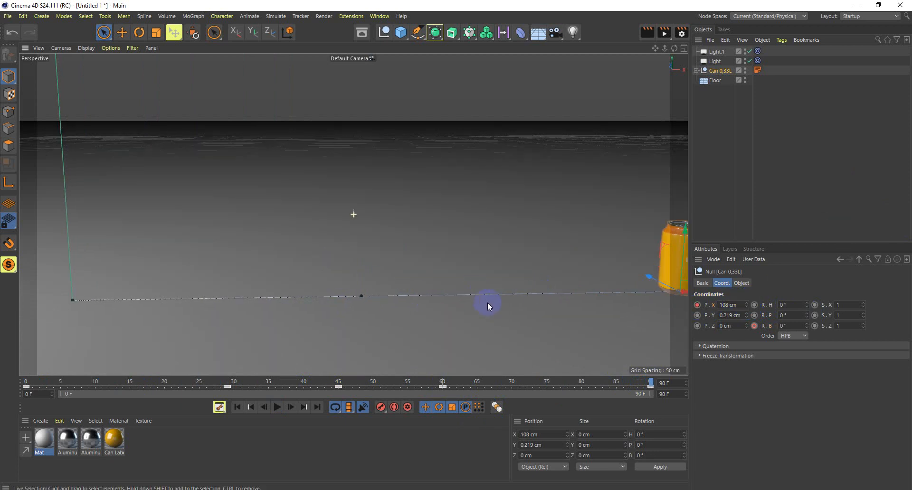
{"action": "middle_click_drag", "start_coordinate": [487, 304], "coordinate": [317, 305], "text": "alt"}
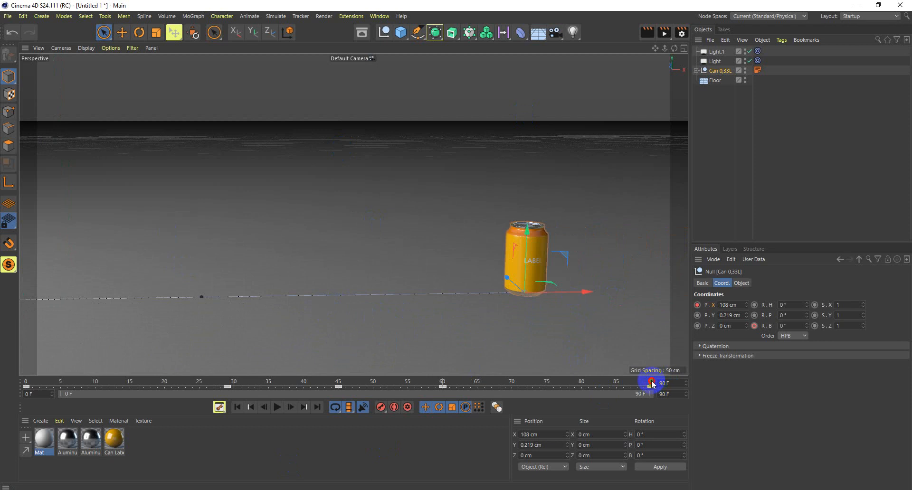
{"action": "left_click_drag", "start_coordinate": [651, 384], "coordinate": [548, 380]}
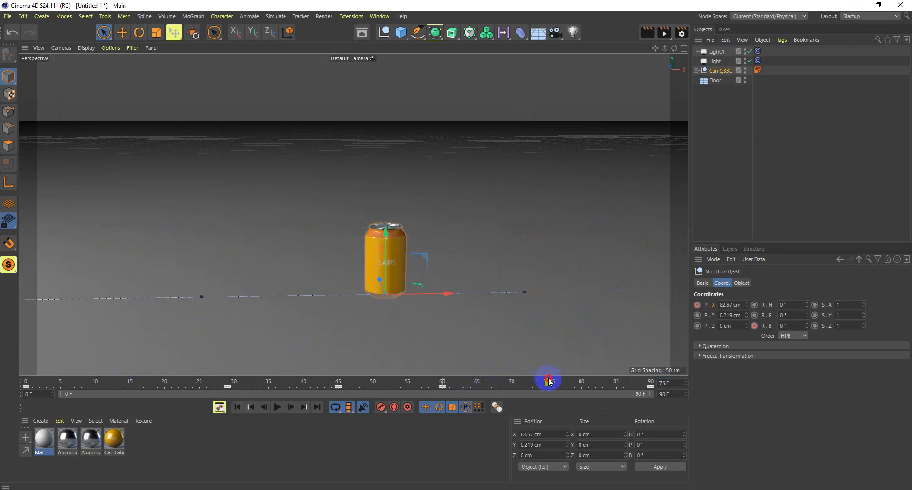
{"action": "left_click_drag", "start_coordinate": [747, 315], "coordinate": [749, 320]}
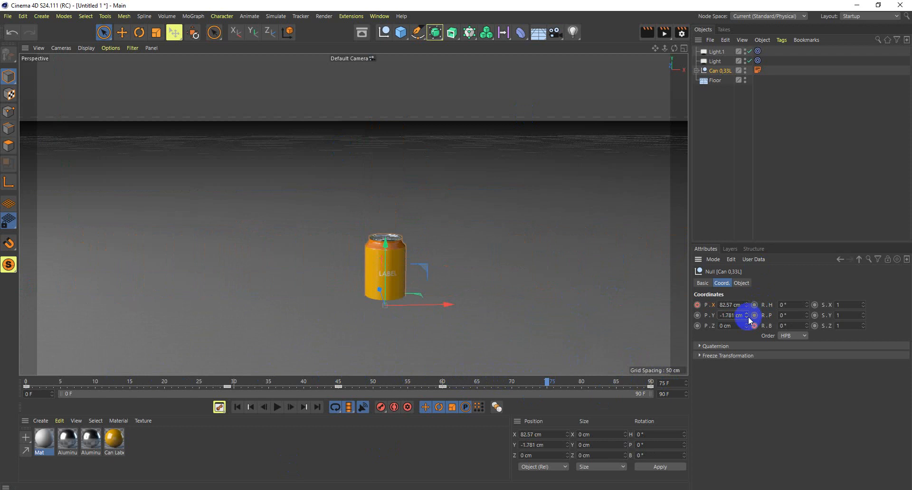
{"action": "key", "text": "ctrl+z"}
Keyframe the Y position of Can 0,33L at 0.219 cm at frames 60 and 90.
{"action": "left_click", "coordinate": [526, 381]}
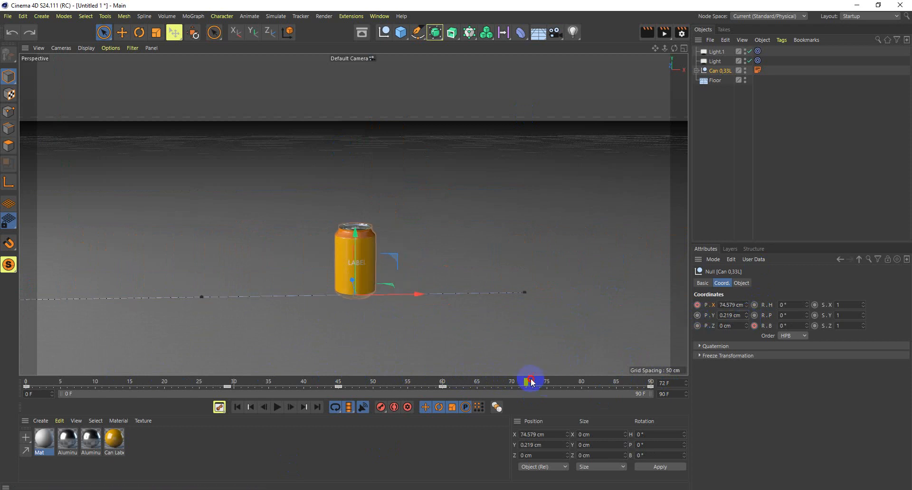
{"action": "left_click_drag", "start_coordinate": [531, 381], "coordinate": [443, 380]}
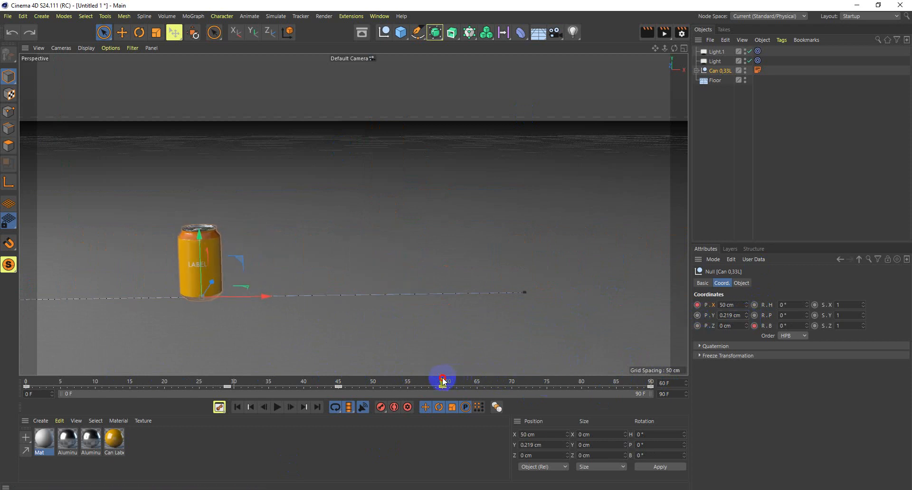
{"action": "left_click_drag", "start_coordinate": [440, 379], "coordinate": [547, 383]}
{"action": "left_click", "coordinate": [697, 315]}
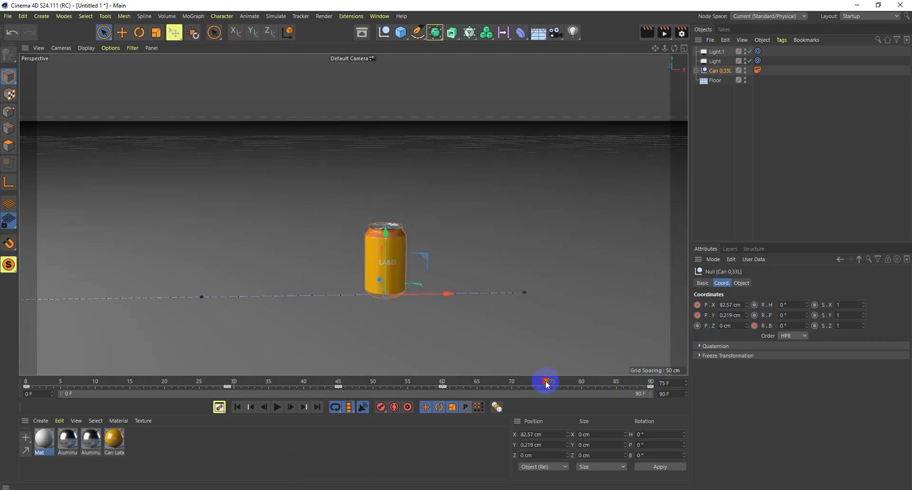
At frame 75, raise the Y position of Can 0,33L to 25.219 cm, keyframe it, and play back the jump.
{"action": "left_click", "coordinate": [746, 312]}
{"action": "left_click_drag", "start_coordinate": [746, 315], "coordinate": [746, 314]}
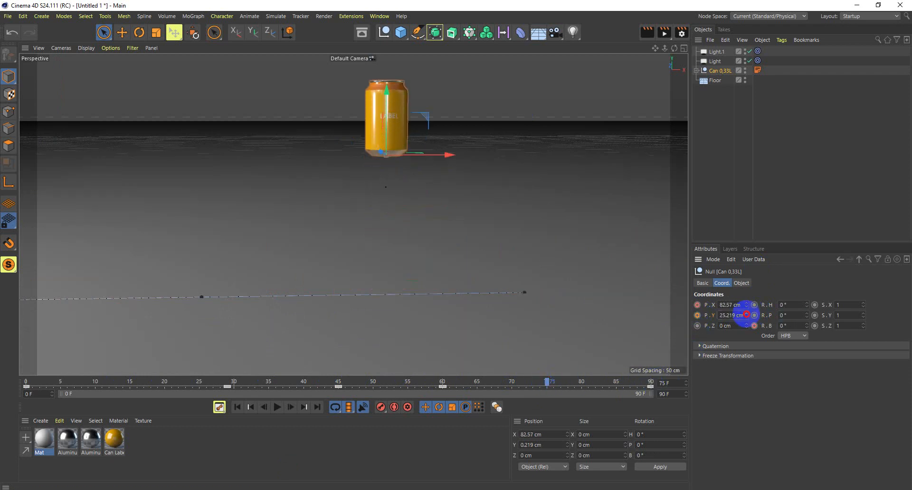
{"action": "left_click", "coordinate": [697, 315]}
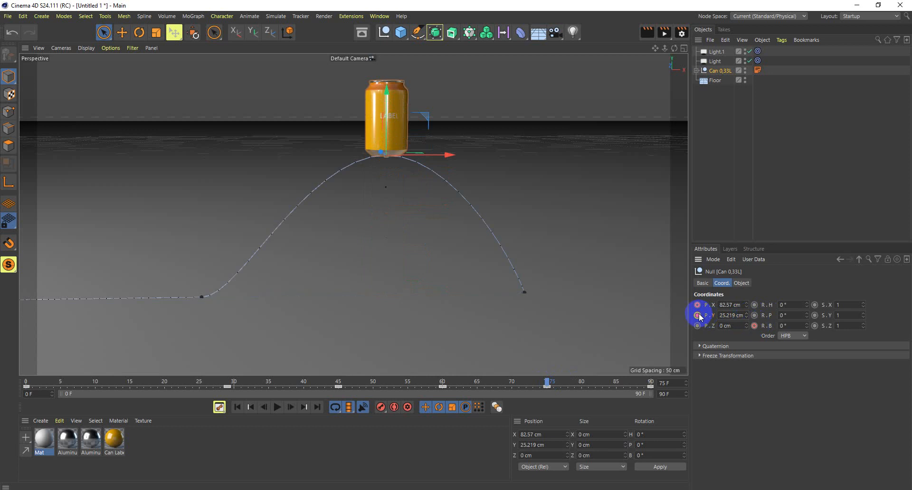
{"action": "left_click_drag", "start_coordinate": [548, 383], "coordinate": [35, 382]}
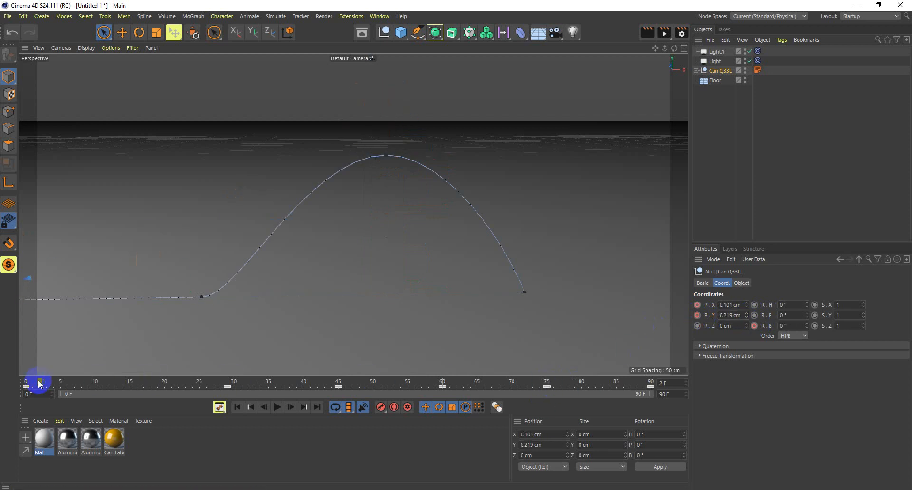
{"action": "key", "text": "F8"}
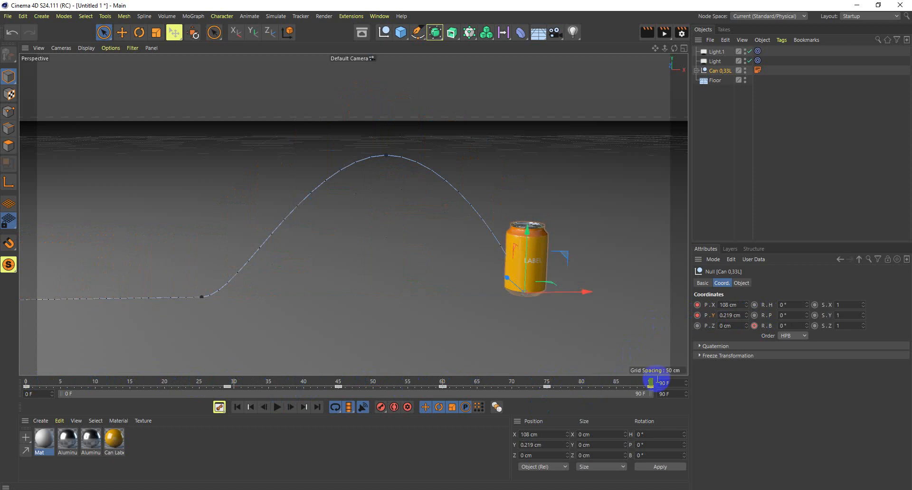
{"action": "left_click_drag", "start_coordinate": [651, 380], "coordinate": [548, 383]}
{"action": "left_click_drag", "start_coordinate": [806, 326], "coordinate": [558, 314]}
{"action": "key", "text": "ctrl+z"}
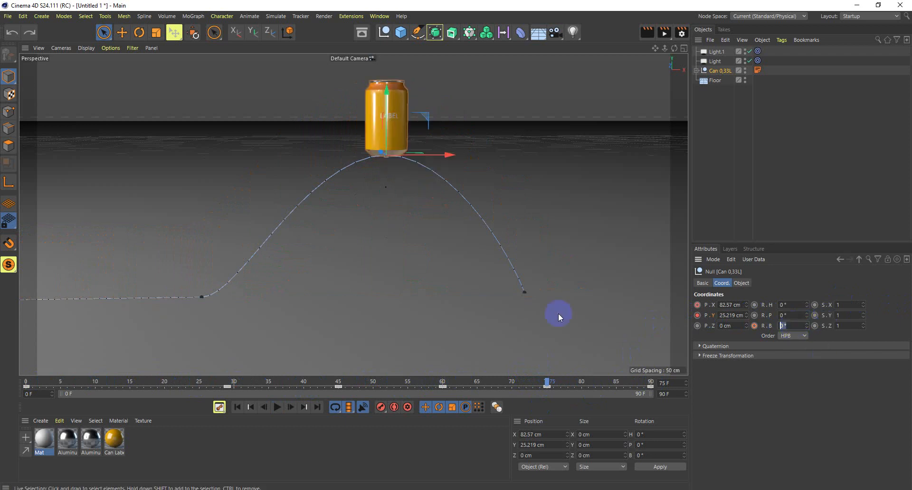
{"action": "key", "text": "Return"}
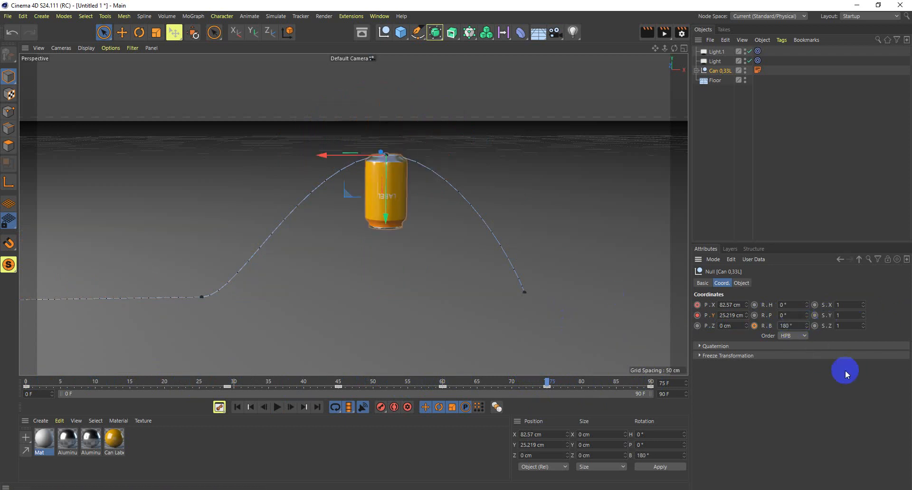
{"action": "key", "text": "ctrl+z"}
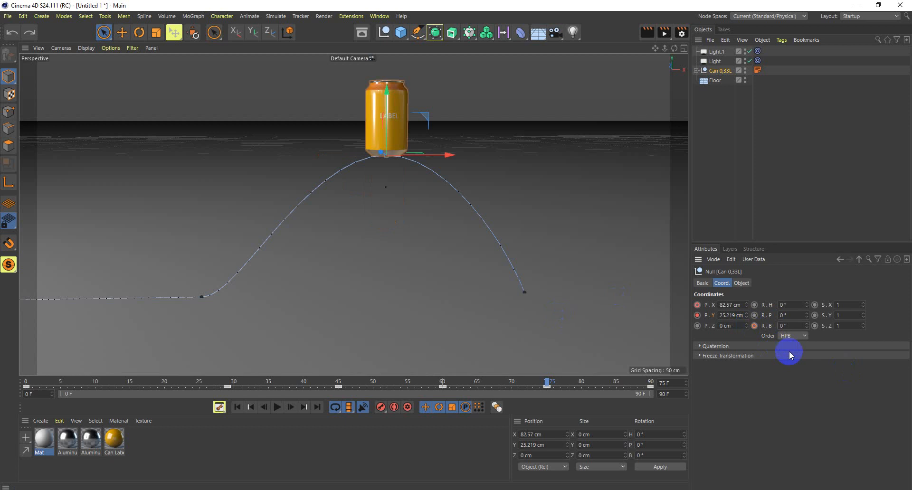
Keyframe the bank rotation of Can 0,33L just before frame 60, and set it to 180° with a keyframe at frame 75.
{"action": "mouse_move", "coordinate": [546, 382]}
{"action": "left_mouse_down"}
{"action": "mouse_move", "coordinate": [401, 376]}
{"action": "mouse_move", "coordinate": [497, 381]}
{"action": "mouse_move", "coordinate": [545, 372]}
{"action": "left_mouse_up"}
{"action": "left_click", "coordinate": [754, 326]}
{"action": "left_click", "coordinate": [787, 326]}
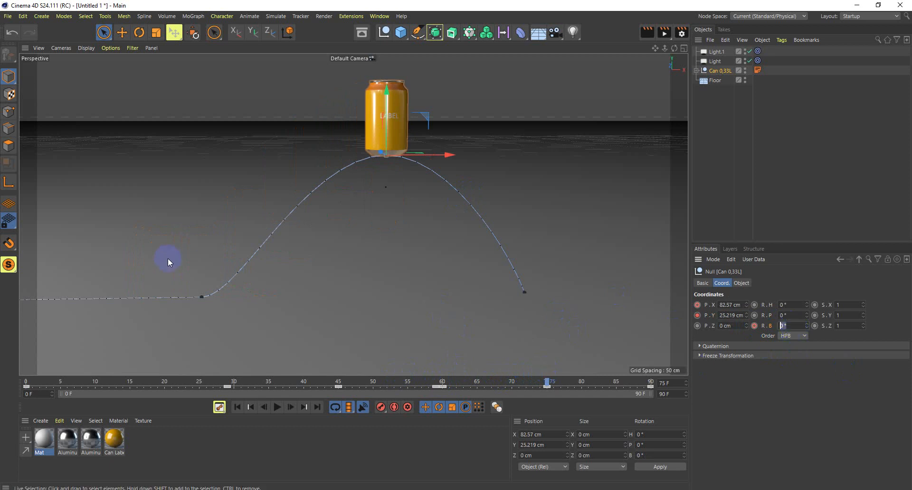
{"action": "type", "text": "180"}
{"action": "key", "text": "Return"}
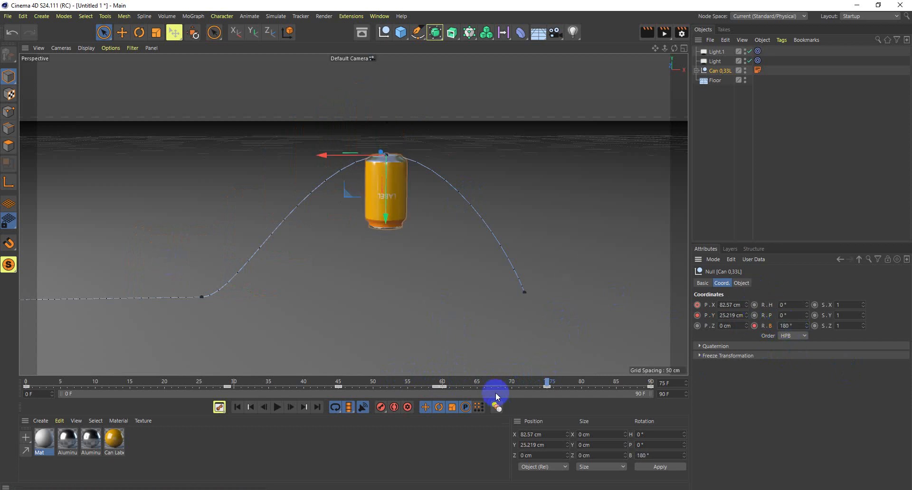
At frame 90, set the bank rotation of Can 0,33L to 360° and keyframe it.
{"action": "left_click_drag", "start_coordinate": [487, 384], "coordinate": [665, 380]}
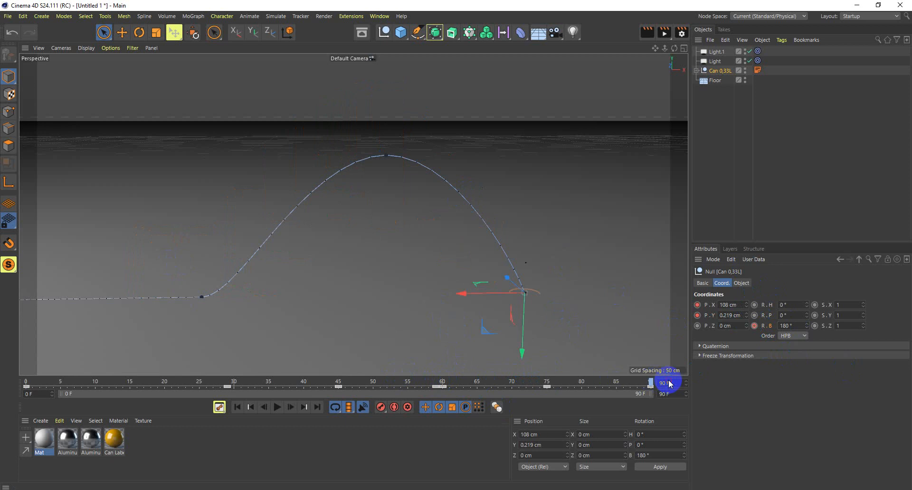
{"action": "left_click", "coordinate": [792, 325]}
{"action": "left_click", "coordinate": [768, 325]}
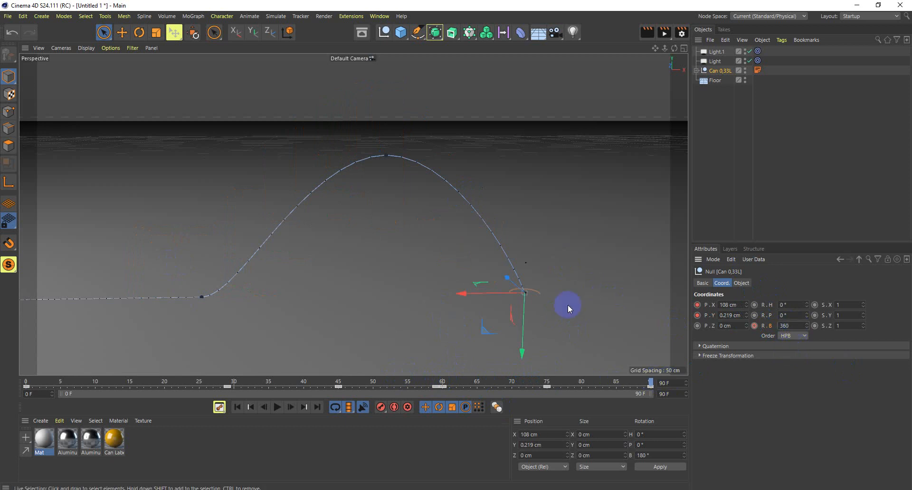
{"action": "left_click", "coordinate": [754, 326]}
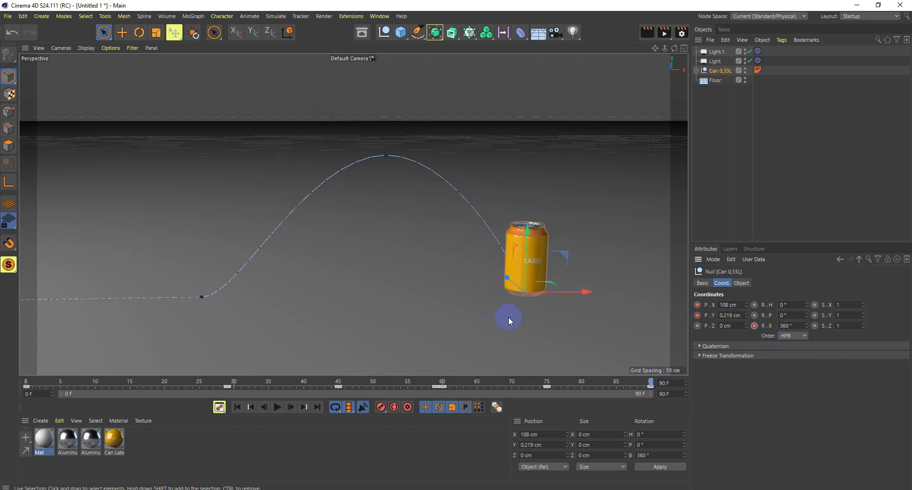
Play back the can's jump and flip, and view the whole motion path from frame 0.
{"action": "key", "text": "F8"}
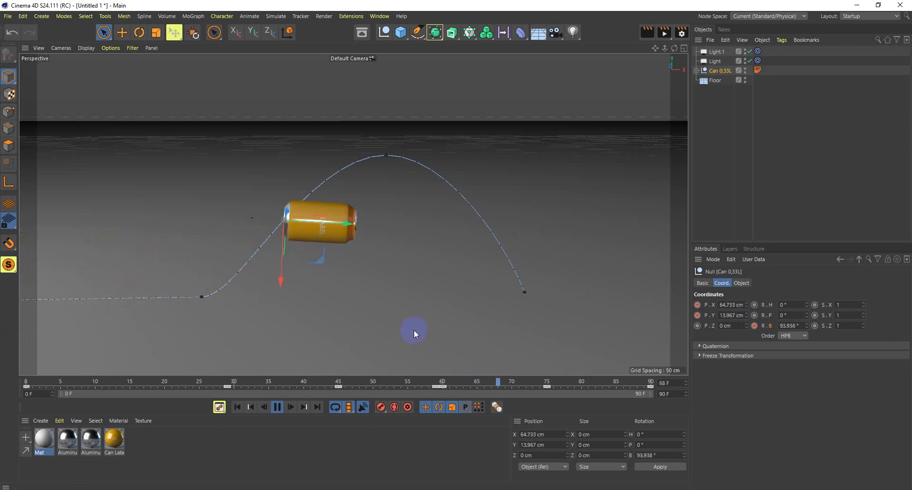
{"action": "key", "text": "F8"}
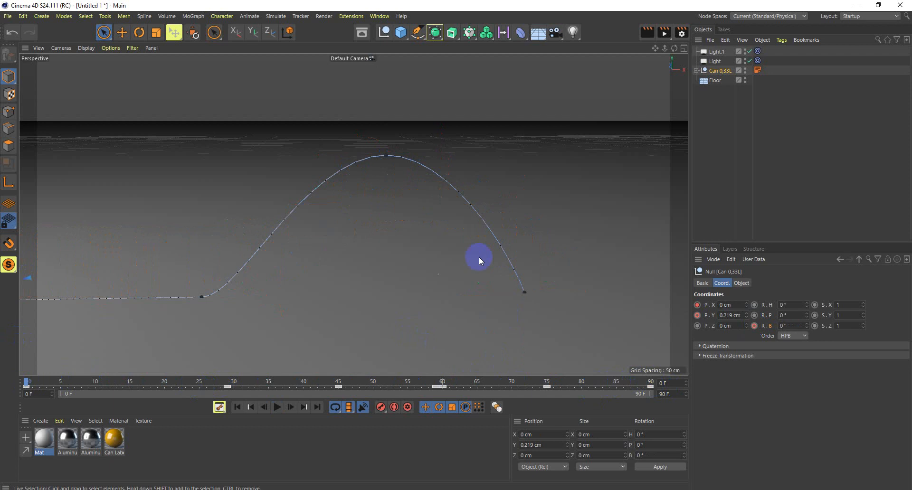
{"action": "scroll", "coordinate": [467, 266], "scroll_direction": "down", "scroll_amount": 3}
{"action": "left_click_drag", "start_coordinate": [29, 385], "coordinate": [18, 311]}
Select the frame 75 key at the peak of the can's motion path and examine its key properties.
{"action": "left_click", "coordinate": [416, 196]}
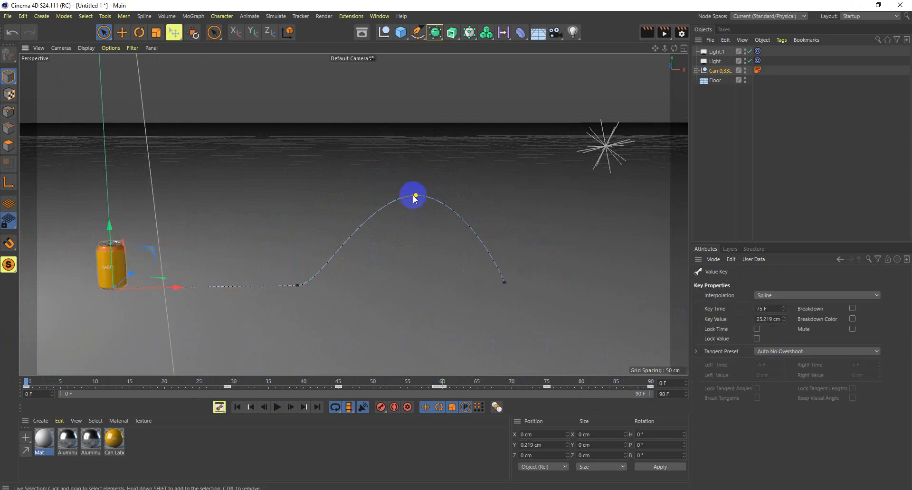
{"action": "scroll", "coordinate": [412, 196], "scroll_direction": "up", "scroll_amount": 4}
{"action": "scroll", "coordinate": [411, 195], "scroll_direction": "down", "scroll_amount": 2}
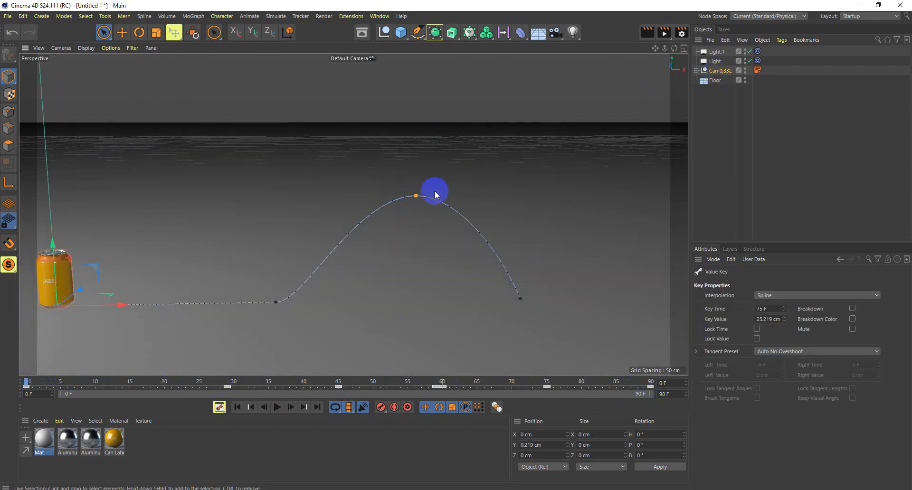
{"action": "left_click", "coordinate": [714, 72]}
{"action": "left_click", "coordinate": [417, 197]}
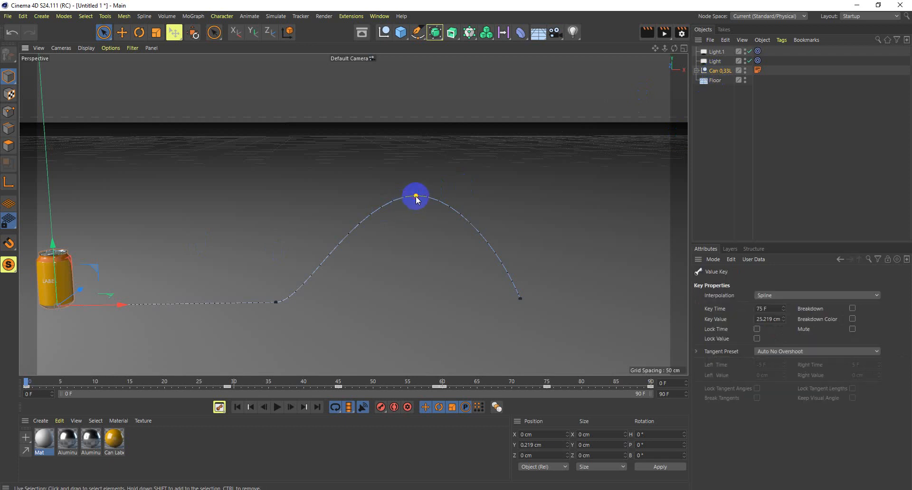
{"action": "left_click", "coordinate": [729, 259]}
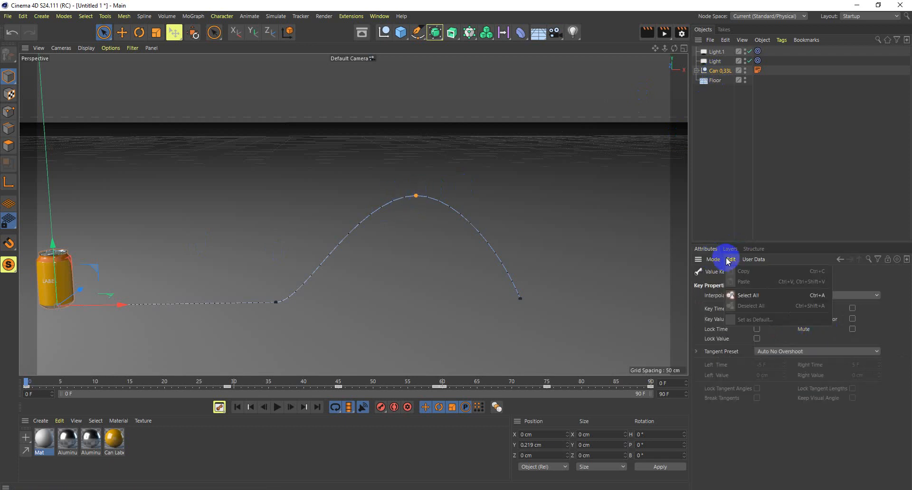
{"action": "left_click", "coordinate": [728, 259]}
{"action": "left_click", "coordinate": [760, 259]}
{"action": "left_click", "coordinate": [761, 259]}
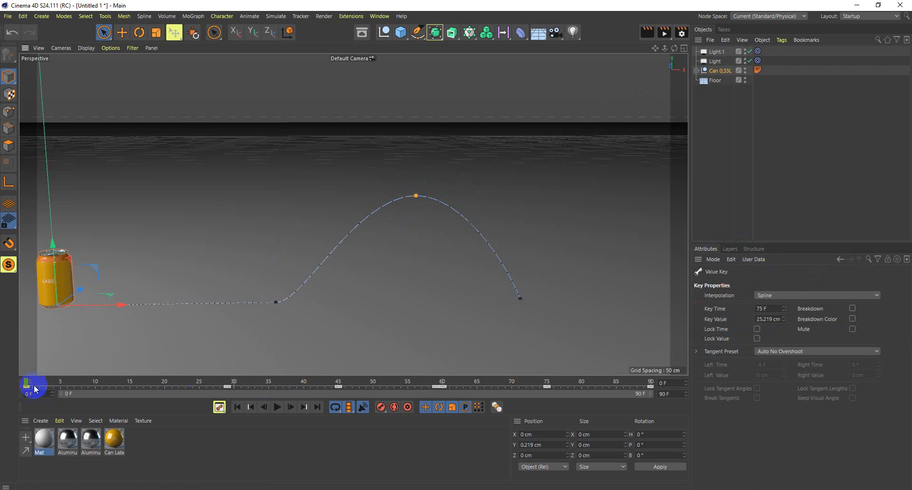
Go to frame 90, reselect the motion path's peak key, and look through the attribute options available for it.
{"action": "left_click_drag", "start_coordinate": [34, 389], "coordinate": [716, 352]}
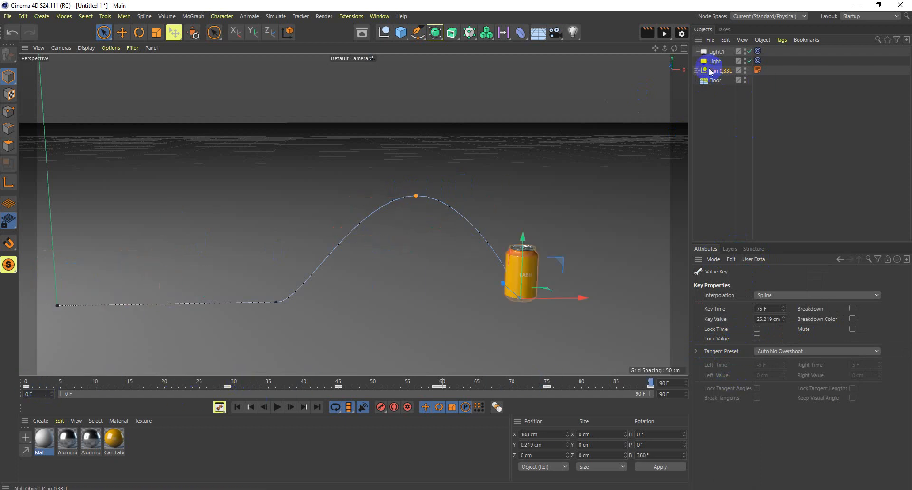
{"action": "left_click", "coordinate": [711, 71]}
{"action": "left_click", "coordinate": [415, 196]}
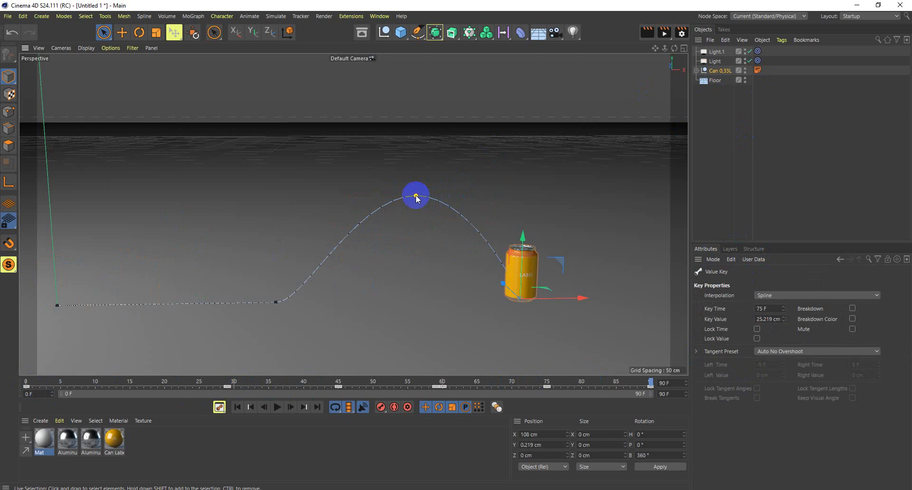
{"action": "left_click", "coordinate": [423, 198]}
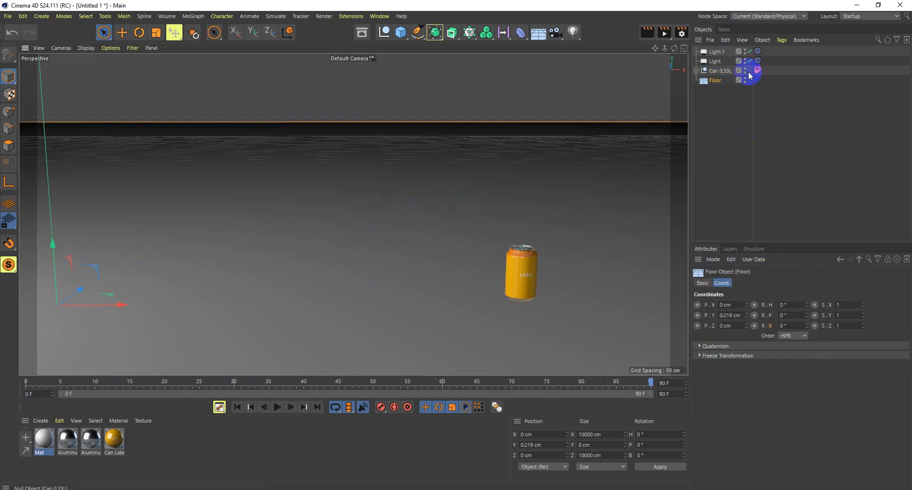
{"action": "left_click", "coordinate": [416, 196]}
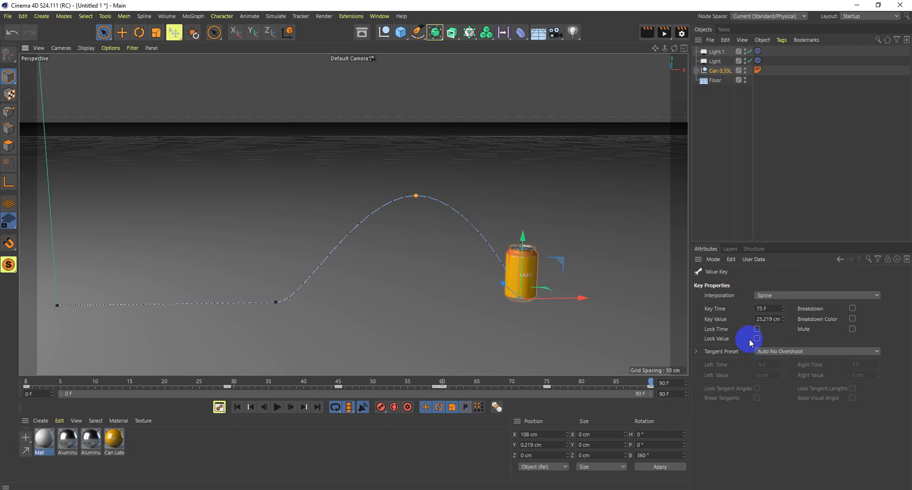
{"action": "left_click", "coordinate": [730, 262]}
{"action": "left_click", "coordinate": [717, 260]}
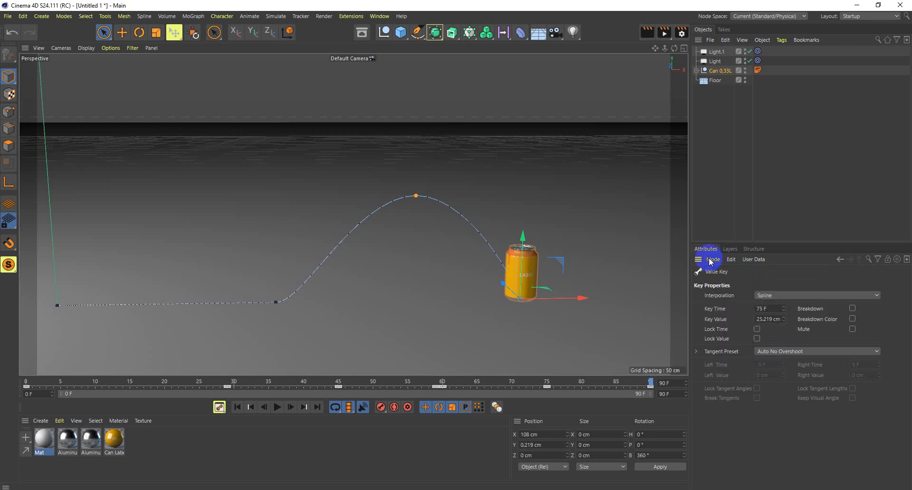
{"action": "left_click", "coordinate": [711, 261]}
{"action": "left_click", "coordinate": [758, 261]}
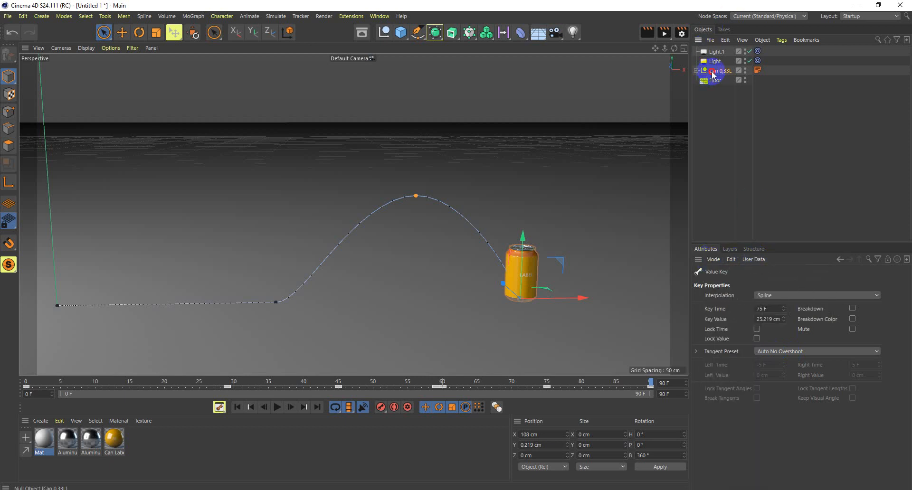
Reveal the Quaternion and Freeze Transformation settings of Can 0,33L and slide the can back along X to about 30 cm.
{"action": "left_click", "coordinate": [712, 70]}
{"action": "left_click", "coordinate": [715, 346]}
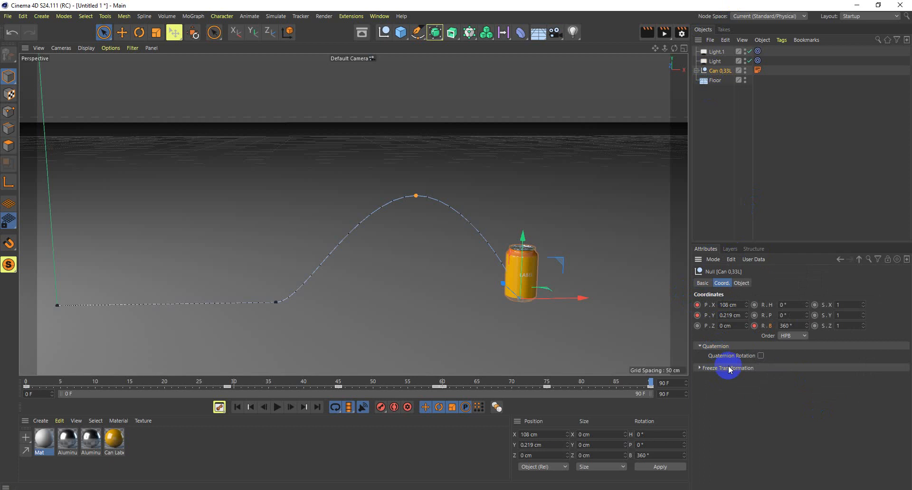
{"action": "left_click", "coordinate": [727, 368]}
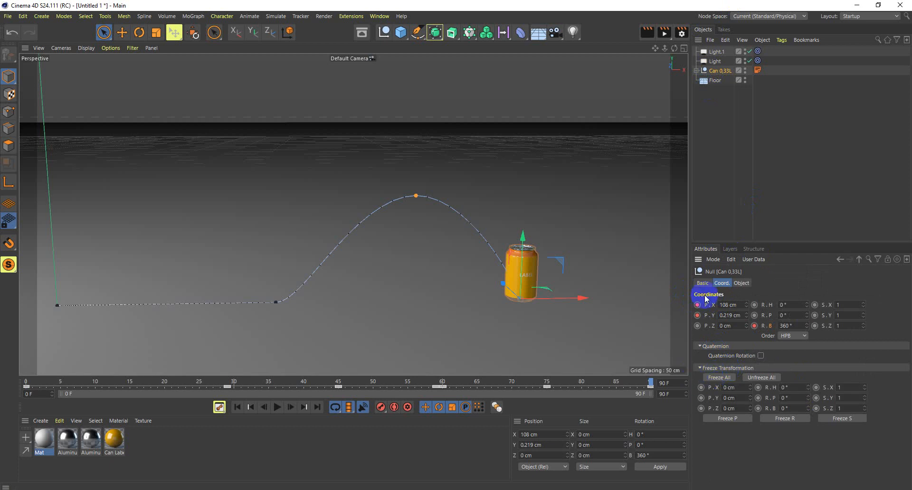
{"action": "left_click", "coordinate": [712, 259]}
{"action": "left_click", "coordinate": [717, 70]}
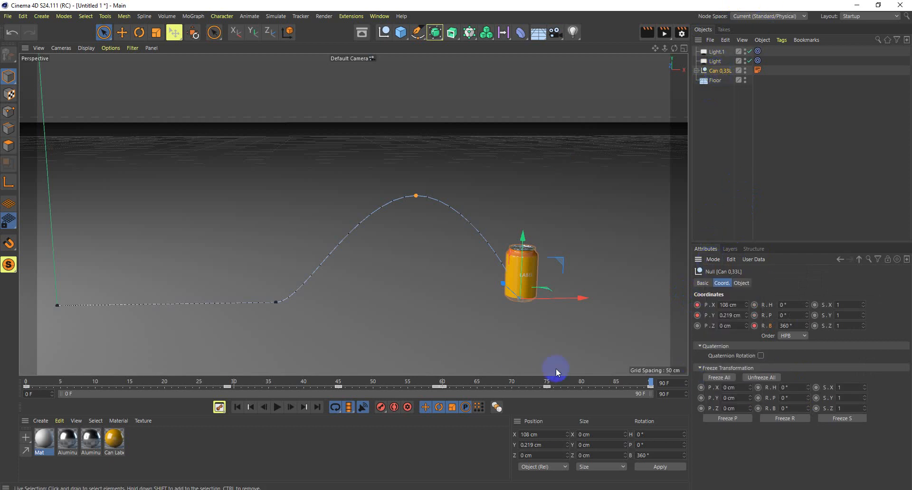
{"action": "left_click_drag", "start_coordinate": [557, 295], "coordinate": [227, 288]}
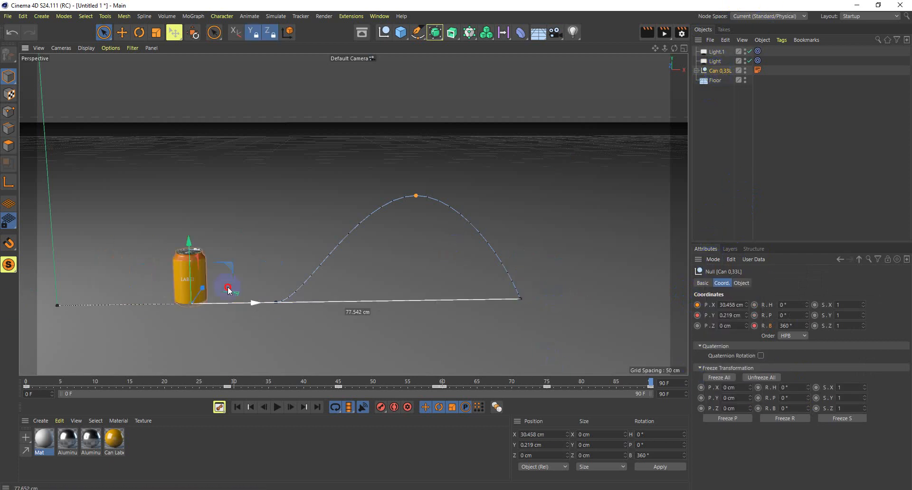
Frame the can and its motion path at an angle, add a camera from that view and look through it.
{"action": "scroll", "coordinate": [347, 266], "scroll_direction": "down", "scroll_amount": 2}
{"action": "left_click_drag", "start_coordinate": [346, 267], "coordinate": [287, 282], "text": "alt"}
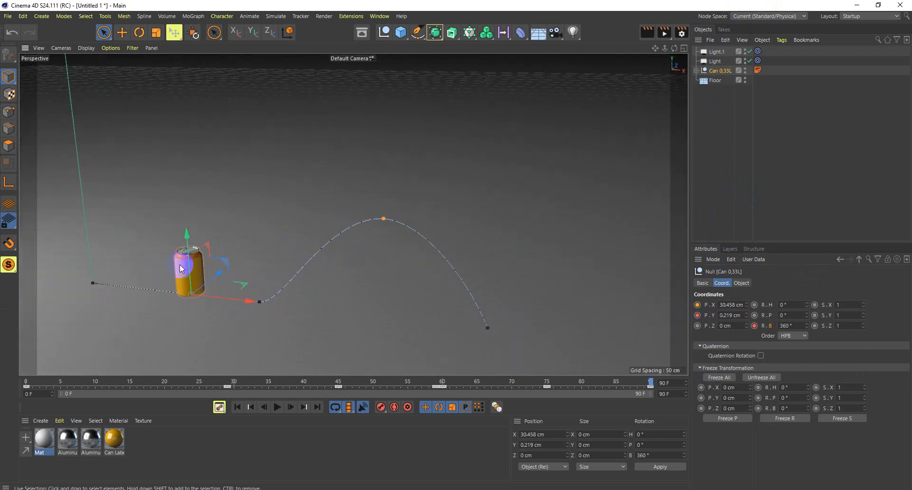
{"action": "left_click_drag", "start_coordinate": [181, 265], "coordinate": [229, 311], "text": "alt"}
{"action": "scroll", "coordinate": [297, 297], "scroll_direction": "down", "scroll_amount": 5}
{"action": "left_click_drag", "start_coordinate": [298, 297], "coordinate": [496, 263], "text": "alt"}
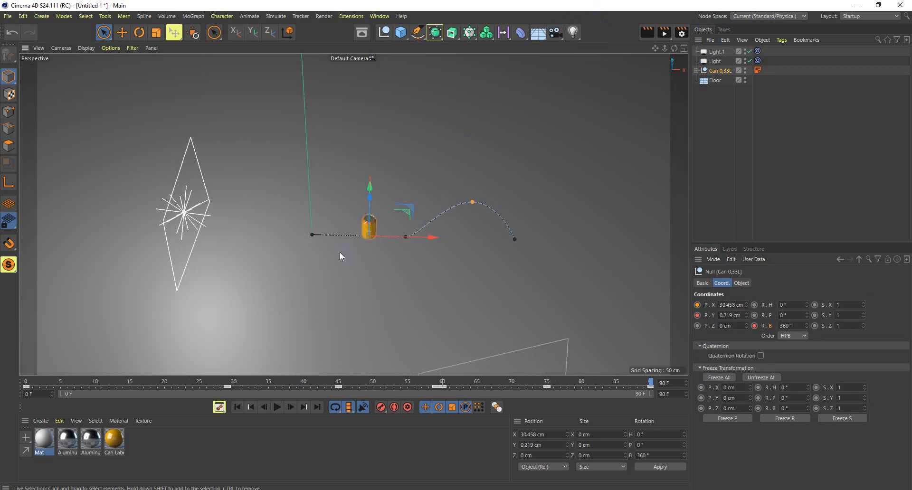
{"action": "left_click_drag", "start_coordinate": [339, 252], "coordinate": [308, 204], "text": "alt"}
{"action": "right_click_drag", "start_coordinate": [379, 232], "coordinate": [452, 199], "text": "alt"}
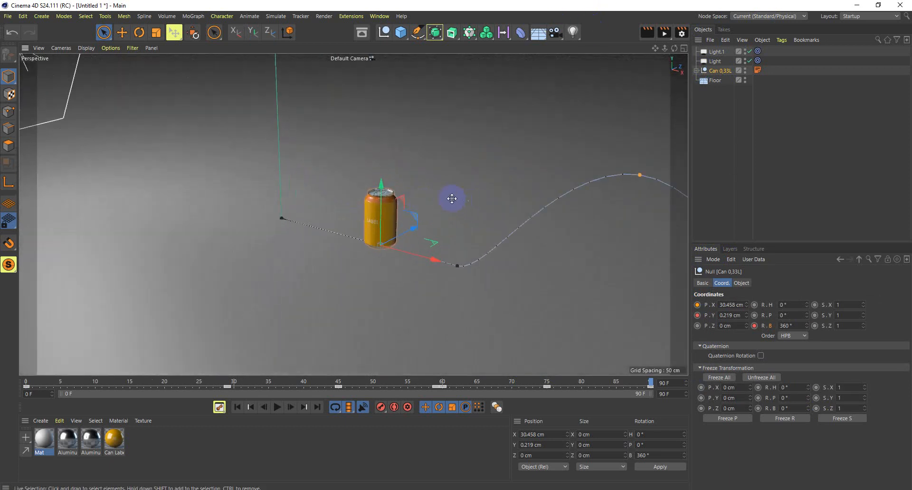
{"action": "mouse_move", "coordinate": [454, 202]}
{"action": "left_mouse_down", "text": "alt"}
{"action": "mouse_move", "coordinate": [350, 181]}
{"action": "mouse_move", "coordinate": [472, 183]}
{"action": "mouse_move", "coordinate": [483, 199]}
{"action": "mouse_move", "coordinate": [350, 218]}
{"action": "mouse_move", "coordinate": [343, 233]}
{"action": "mouse_move", "coordinate": [385, 237]}
{"action": "left_mouse_up", "text": "alt"}
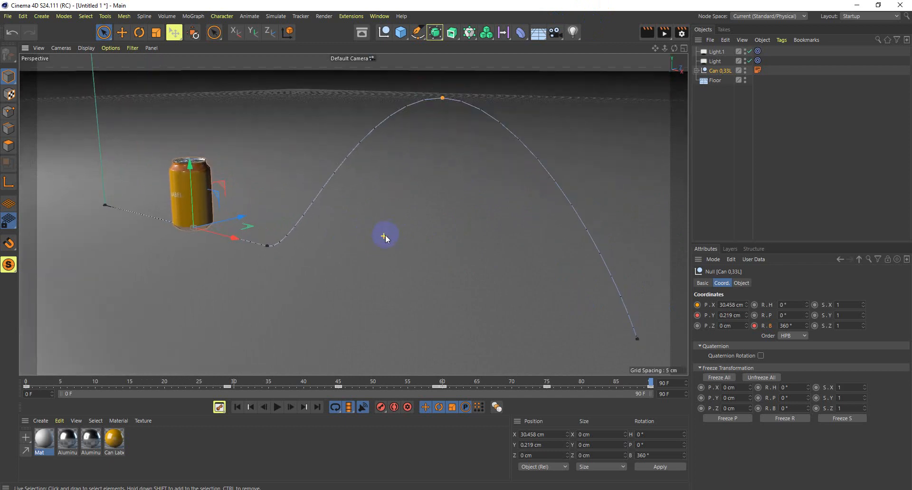
{"action": "left_click", "coordinate": [554, 32]}
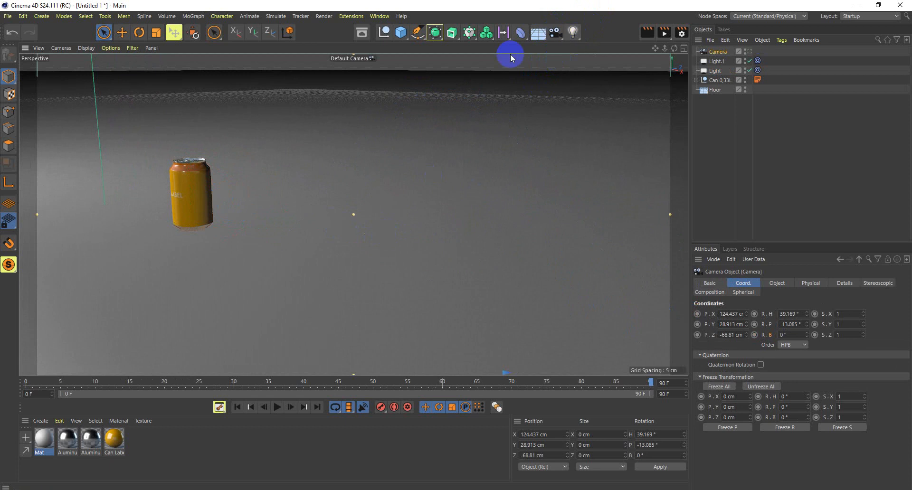
{"action": "left_click", "coordinate": [749, 51]}
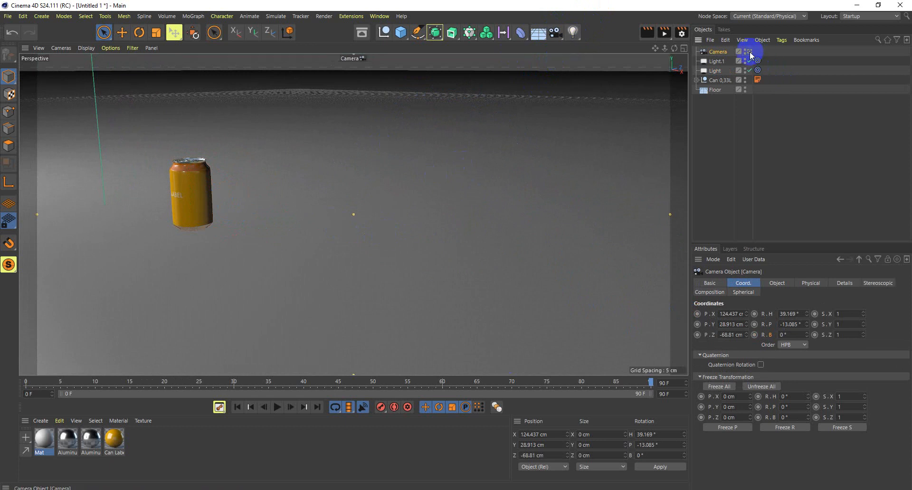
Play back the can's animation through the new camera and stop at frame 40.
{"action": "key", "text": "e"}
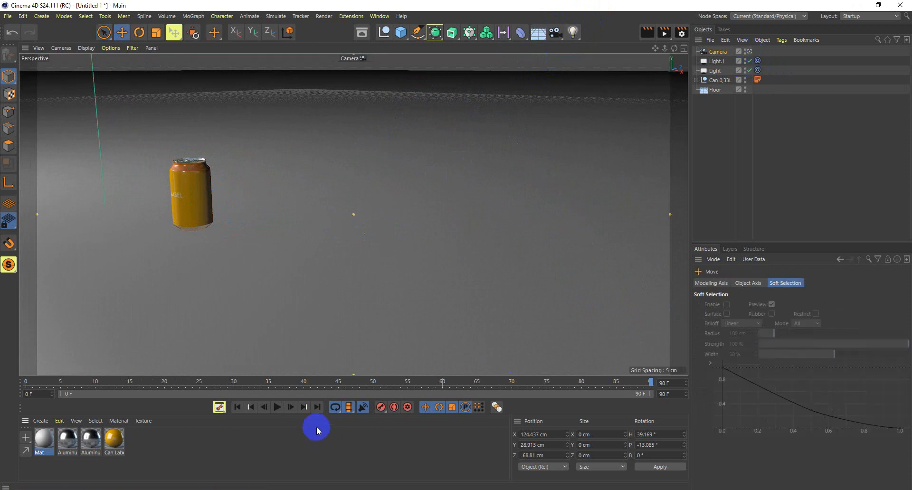
{"action": "left_click", "coordinate": [278, 408]}
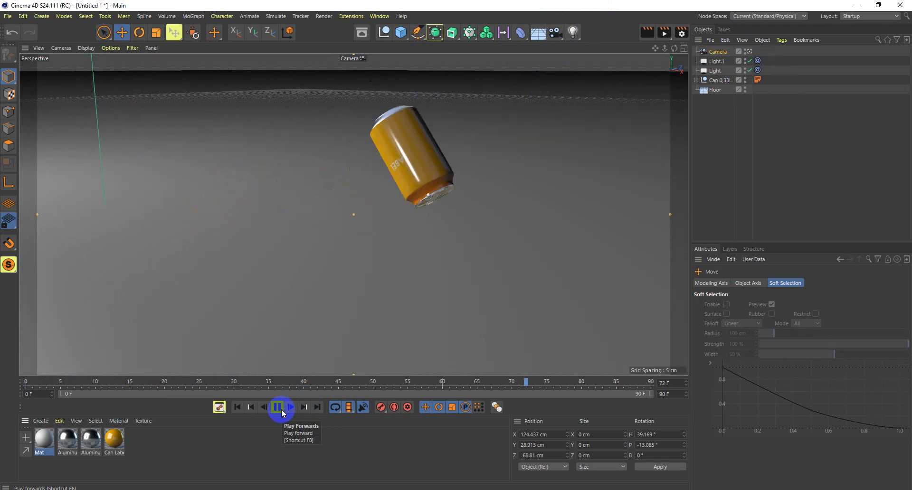
{"action": "key", "text": "space"}
{"action": "left_click", "coordinate": [280, 408]}
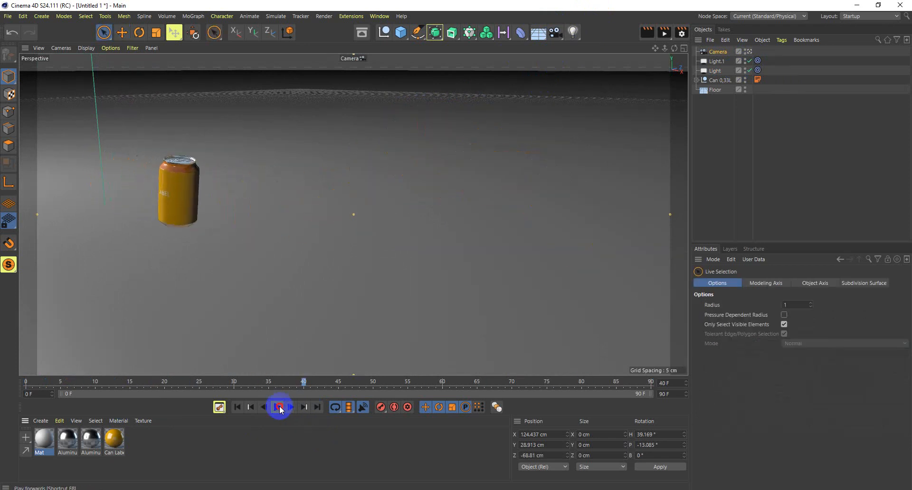
Select the camera, try out changes to its X position and heading rotation, and undo them.
{"action": "left_click", "coordinate": [720, 51]}
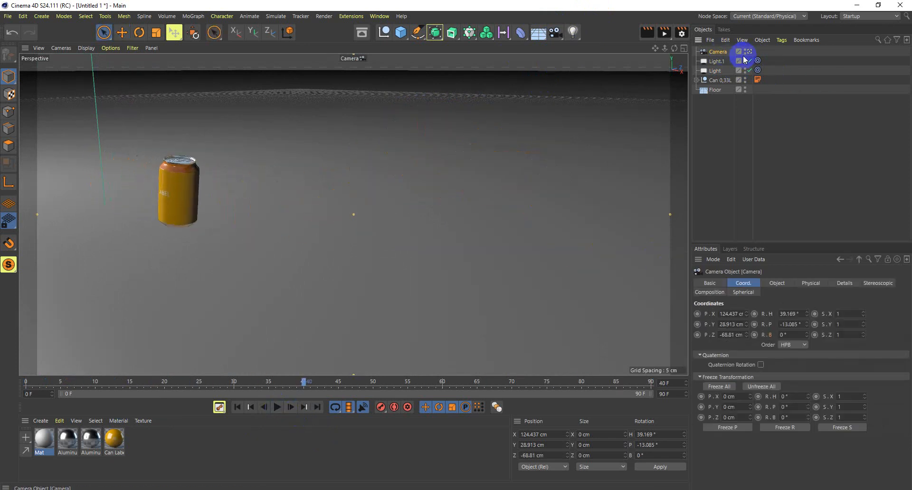
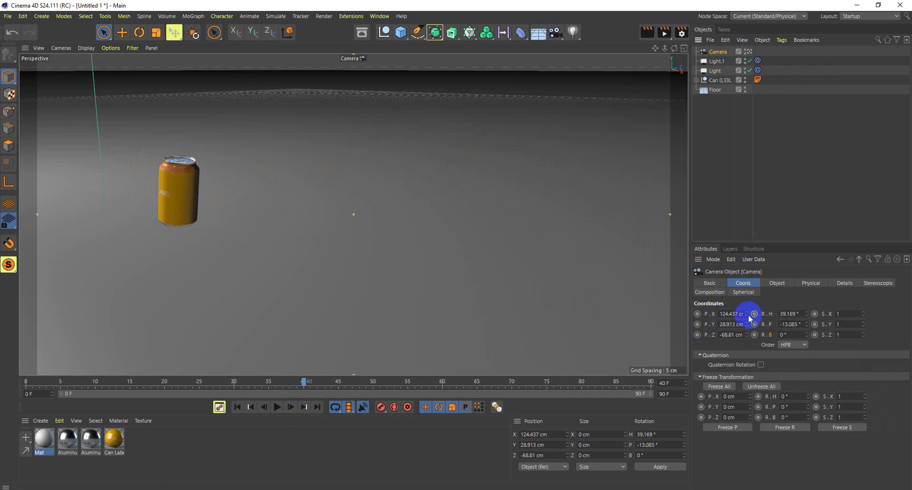
{"action": "left_click_drag", "start_coordinate": [747, 314], "coordinate": [747, 312]}
{"action": "key", "text": "ctrl+z"}
{"action": "left_click_drag", "start_coordinate": [807, 314], "coordinate": [807, 313]}
{"action": "key", "text": "ctrl+z"}
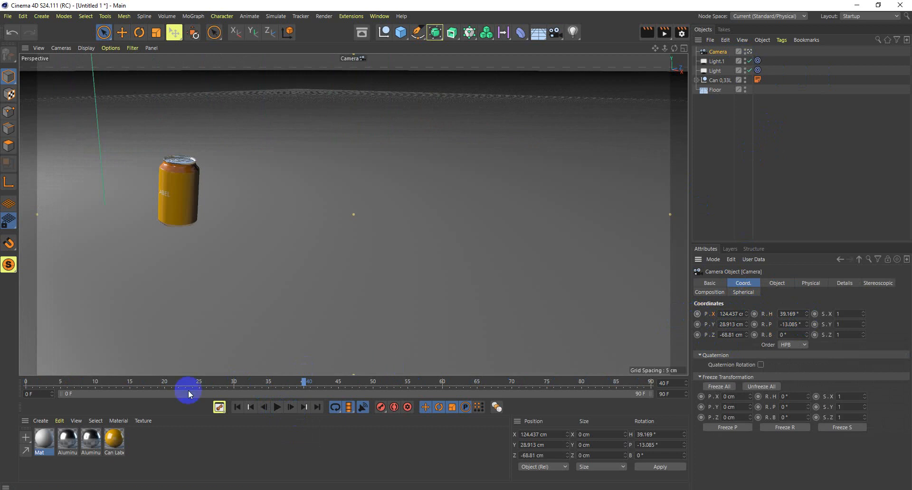
At frame 0, shift the camera's Z position to -60.71 cm and test its other position and scale values, undoing those tests.
{"action": "left_click_drag", "start_coordinate": [306, 385], "coordinate": [26, 383]}
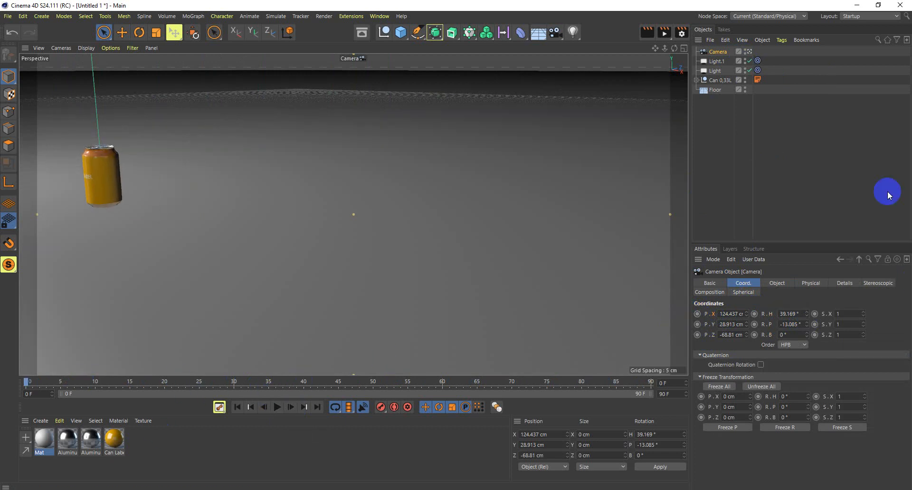
{"action": "left_click_drag", "start_coordinate": [747, 313], "coordinate": [748, 331]}
{"action": "key", "text": "ctrl+z"}
{"action": "key", "text": "ctrl+z"}
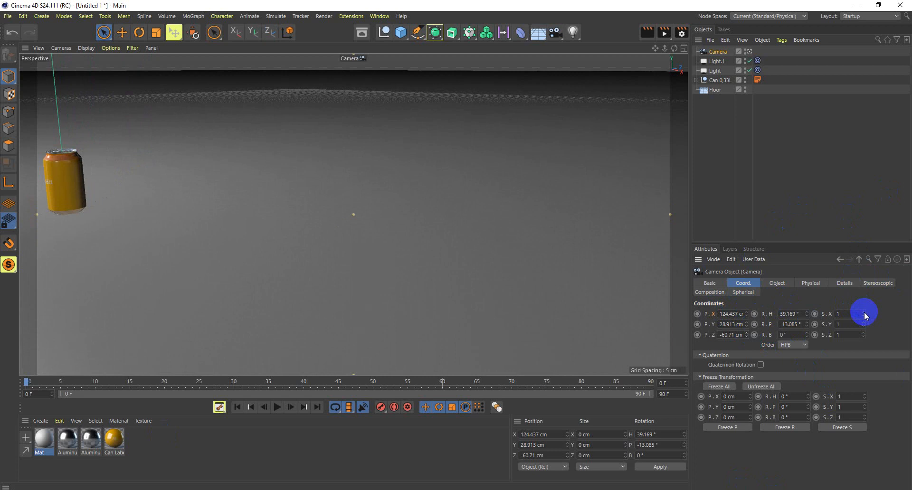
{"action": "left_click_drag", "start_coordinate": [863, 314], "coordinate": [864, 335]}
{"action": "key", "text": "ctrl+z"}
{"action": "key", "text": "ctrl+z"}
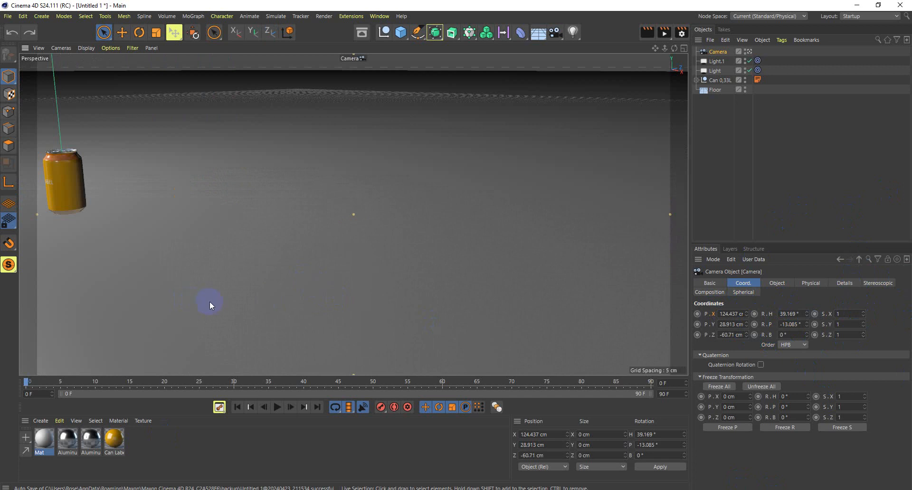
Undo a trial change to the camera's X position and keyframe X at frame 0.
{"action": "left_click_drag", "start_coordinate": [747, 314], "coordinate": [746, 313]}
{"action": "key", "text": "ctrl+z"}
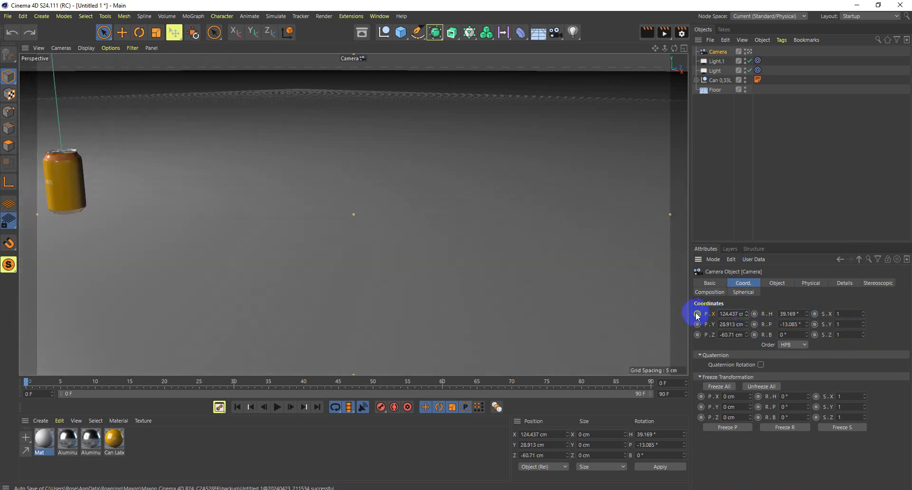
{"action": "left_click", "coordinate": [697, 313]}
At frame 33, set the camera's X position to about 109 cm and keyframe it.
{"action": "left_click", "coordinate": [33, 385]}
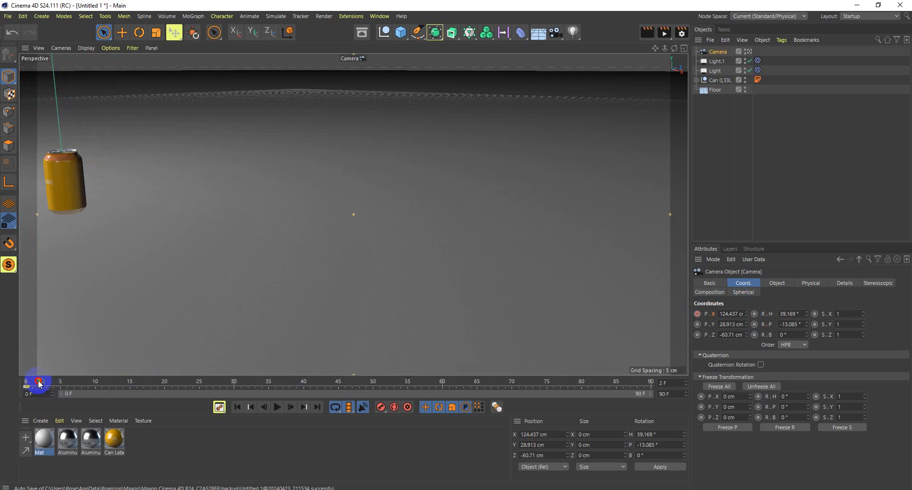
{"action": "left_click_drag", "start_coordinate": [40, 385], "coordinate": [283, 378]}
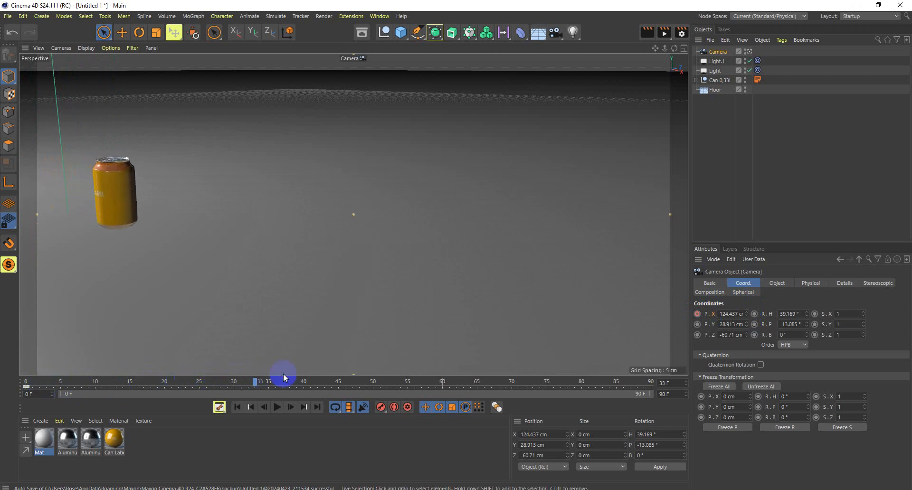
{"action": "left_click", "coordinate": [746, 314]}
{"action": "left_click_drag", "start_coordinate": [749, 314], "coordinate": [719, 307]}
{"action": "left_click", "coordinate": [697, 313]}
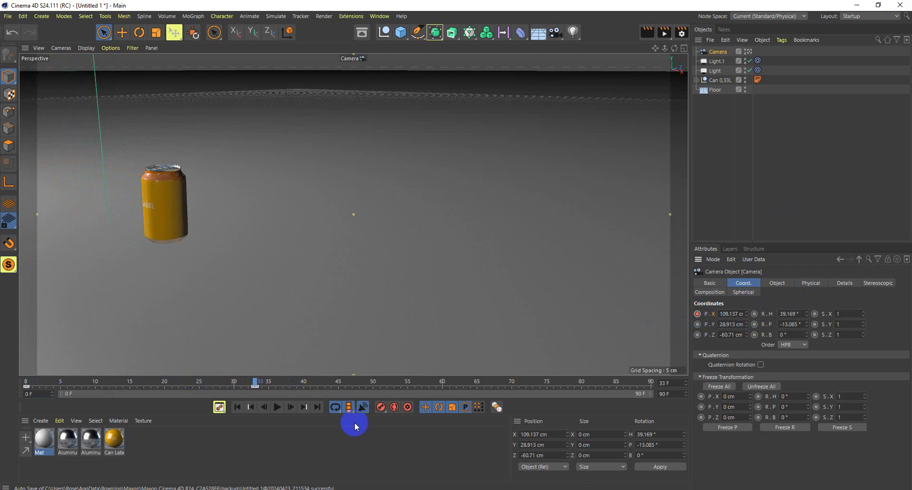
At frame 50, set the camera's heading rotation to about 27° and keyframe it.
{"action": "left_click_drag", "start_coordinate": [257, 385], "coordinate": [377, 383]}
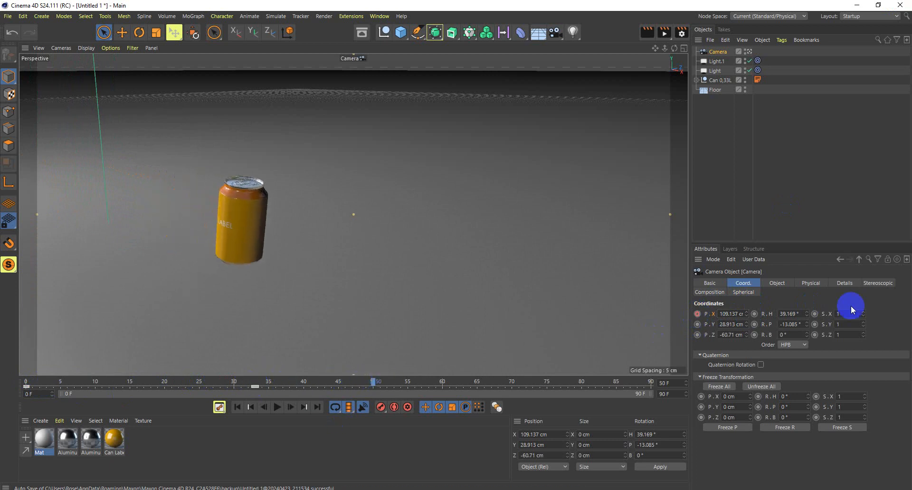
{"action": "left_click_drag", "start_coordinate": [809, 313], "coordinate": [805, 311]}
{"action": "left_click", "coordinate": [755, 314]}
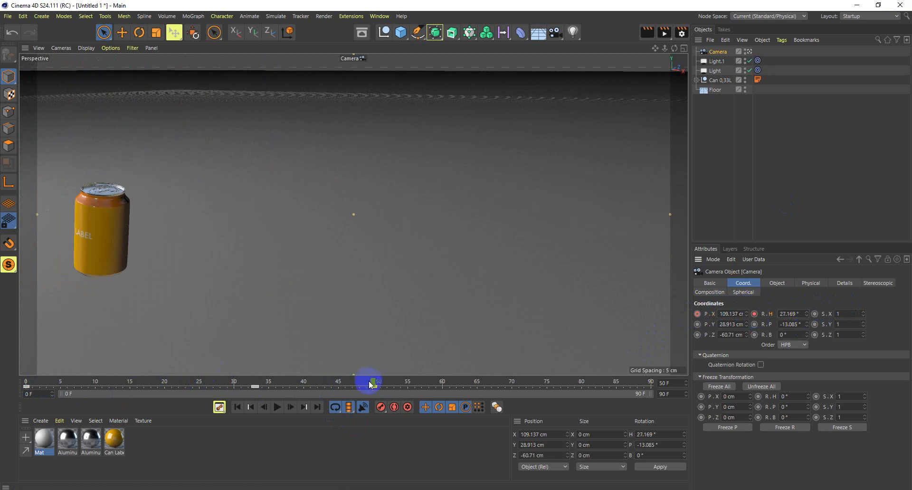
Return to frame 0 and play back the camera movement.
{"action": "left_click_drag", "start_coordinate": [370, 385], "coordinate": [26, 384]}
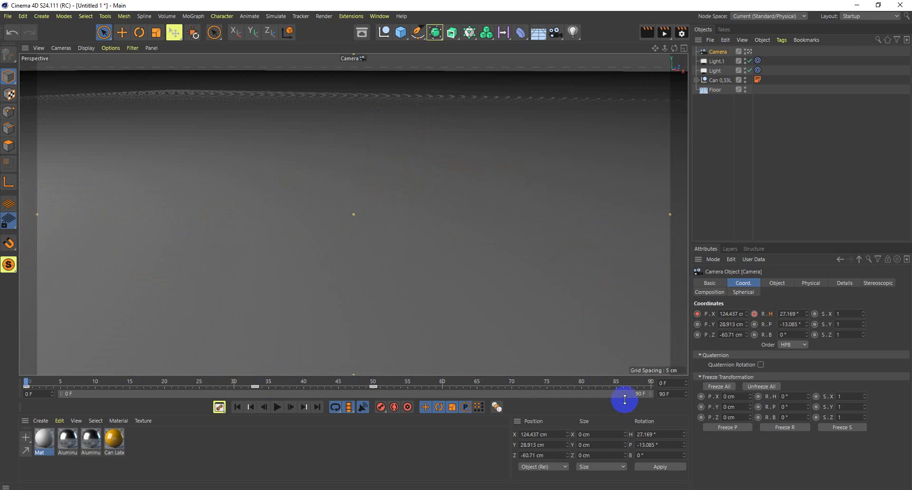
{"action": "mouse_move", "coordinate": [53, 377]}
{"action": "left_mouse_down"}
{"action": "mouse_move", "coordinate": [252, 376]}
{"action": "mouse_move", "coordinate": [185, 373]}
{"action": "mouse_move", "coordinate": [20, 397]}
{"action": "left_mouse_up"}
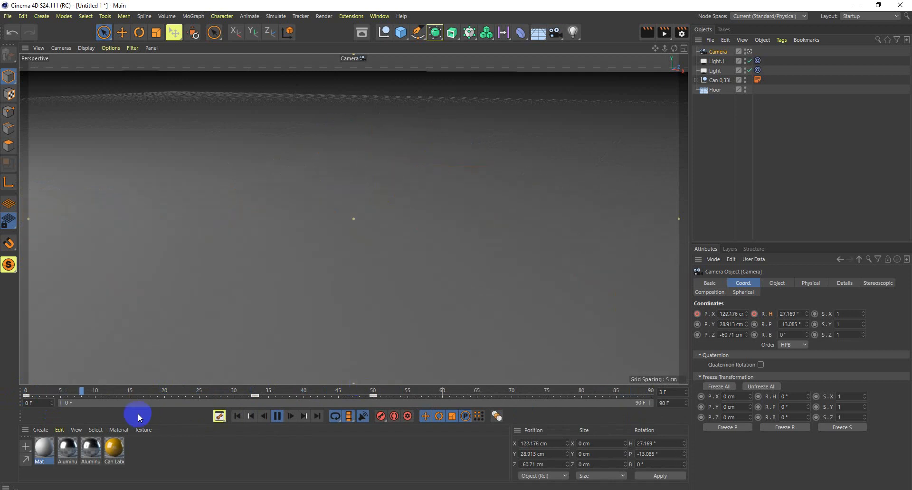
{"action": "left_click", "coordinate": [145, 391]}
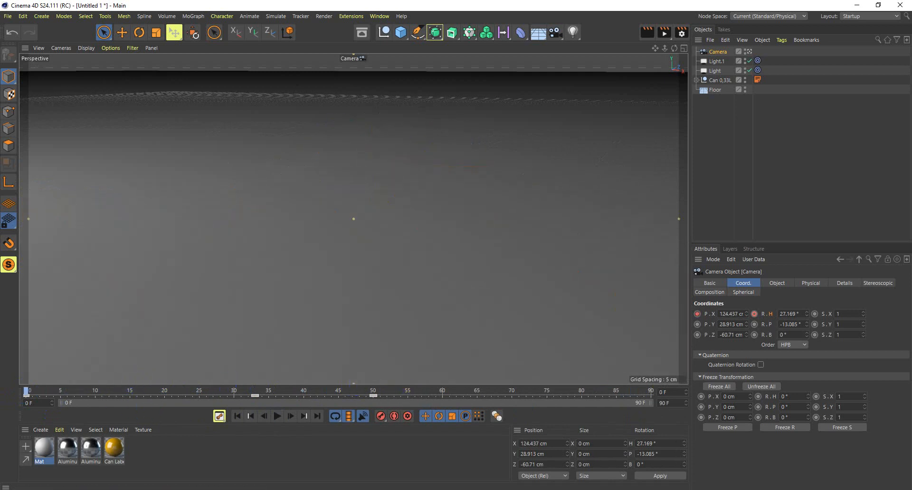
Pull the camera back from the can, switch to the default camera view, and frame the can in close-up.
{"action": "mouse_move", "coordinate": [478, 267]}
{"action": "right_mouse_down", "text": "alt"}
{"action": "mouse_move", "coordinate": [339, 295]}
{"action": "mouse_move", "coordinate": [359, 292]}
{"action": "right_mouse_up", "text": "alt"}
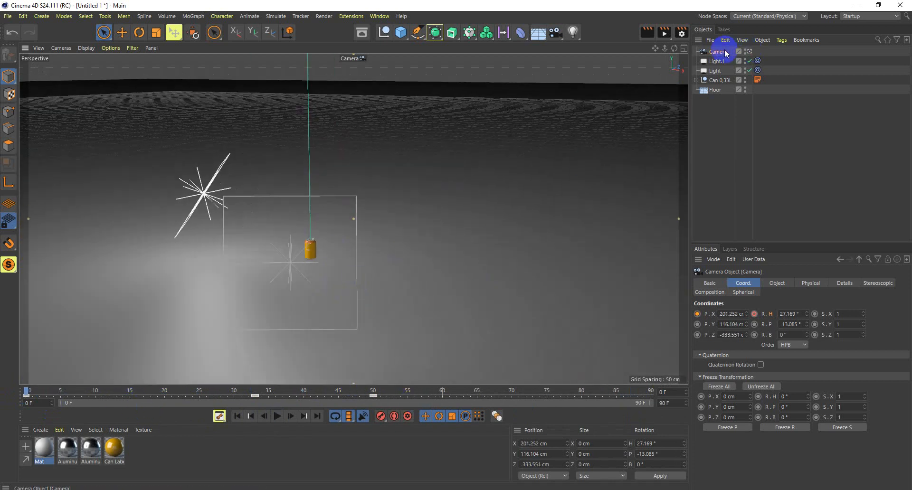
{"action": "left_click", "coordinate": [748, 51]}
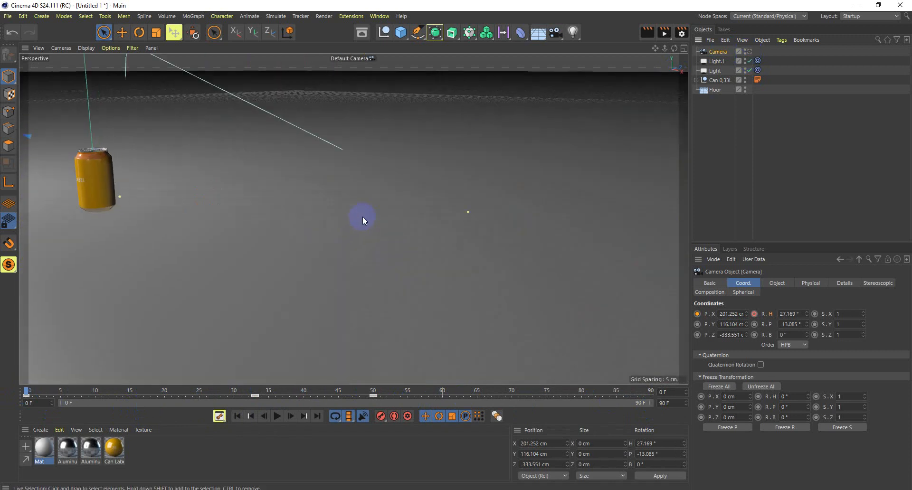
{"action": "right_click_drag", "start_coordinate": [497, 218], "coordinate": [482, 244], "text": "alt"}
{"action": "left_click_drag", "start_coordinate": [299, 197], "coordinate": [383, 238], "text": "alt"}
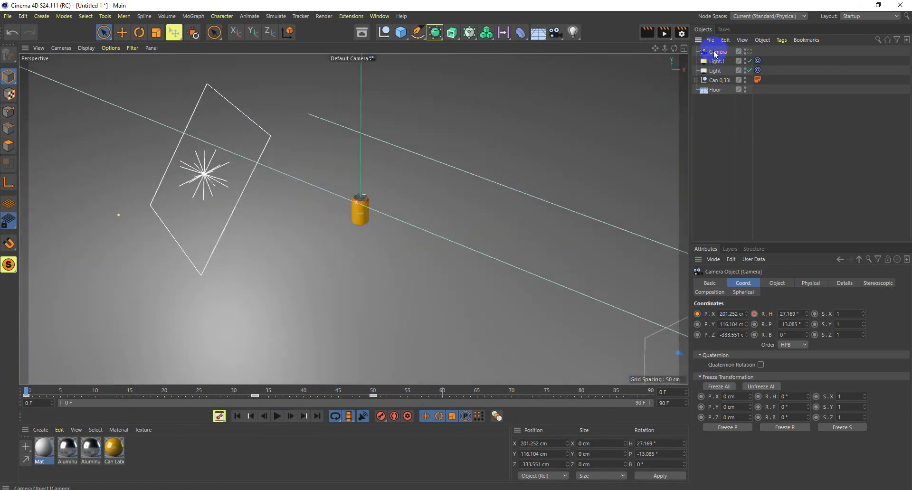
{"action": "scroll", "coordinate": [413, 189], "scroll_direction": "down", "scroll_amount": 5}
{"action": "left_click_drag", "start_coordinate": [409, 200], "coordinate": [376, 195], "text": "alt"}
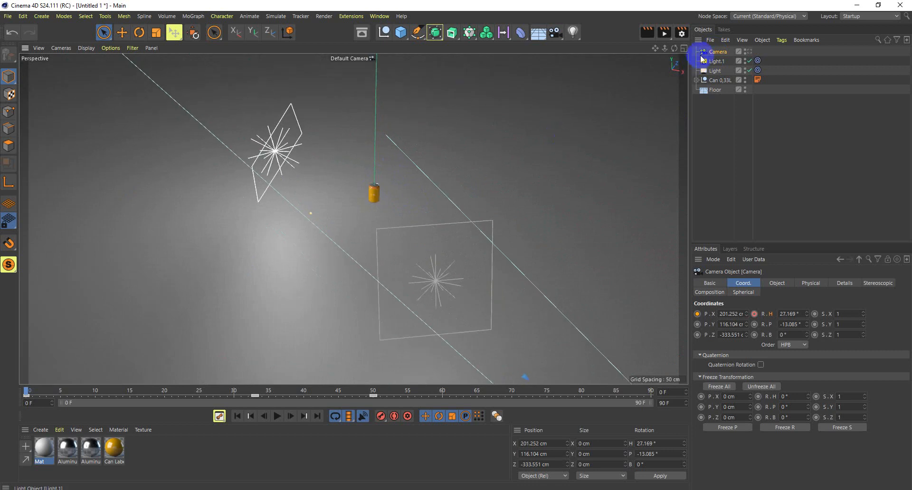
{"action": "right_click_drag", "start_coordinate": [369, 199], "coordinate": [448, 202], "text": "alt"}
{"action": "right_click_drag", "start_coordinate": [386, 176], "coordinate": [443, 181], "text": "alt"}
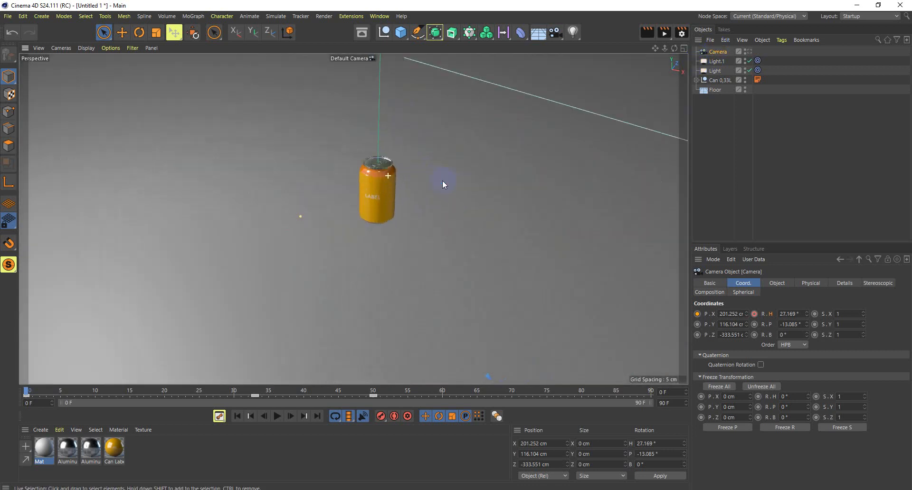
{"action": "mouse_move", "coordinate": [376, 177]}
{"action": "left_mouse_down", "text": "alt"}
{"action": "mouse_move", "coordinate": [380, 150]}
{"action": "mouse_move", "coordinate": [384, 171]}
{"action": "left_mouse_up", "text": "alt"}
{"action": "right_click_drag", "start_coordinate": [402, 175], "coordinate": [482, 164], "text": "alt"}
{"action": "mouse_move", "coordinate": [310, 252]}
{"action": "left_mouse_down", "text": "alt"}
{"action": "mouse_move", "coordinate": [312, 239]}
{"action": "mouse_move", "coordinate": [307, 245]}
{"action": "left_mouse_up", "text": "alt"}
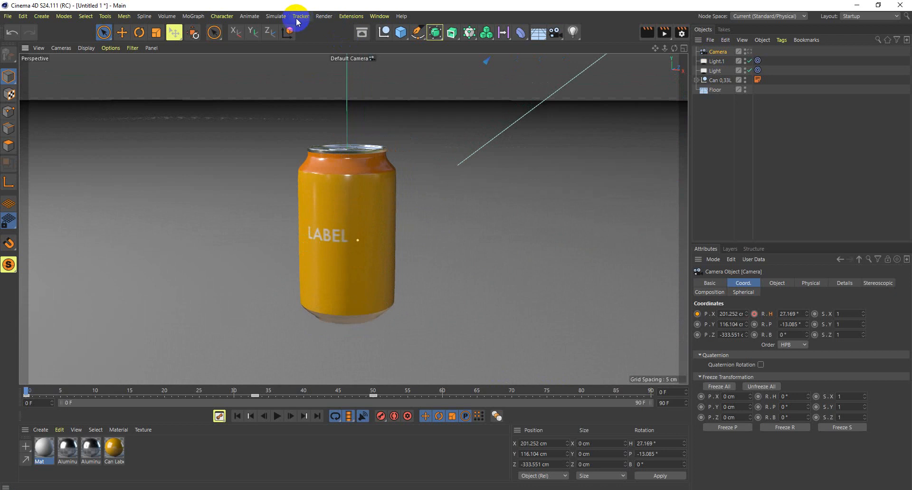
Make a preview of the animation covering all frames, using the Viewport Renderer and MP4 format.
{"action": "left_click", "coordinate": [250, 16]}
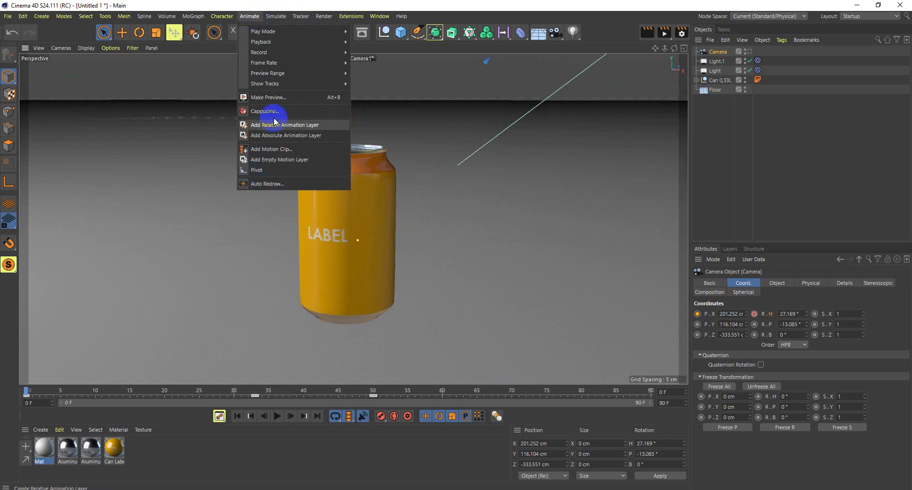
{"action": "left_click", "coordinate": [266, 97]}
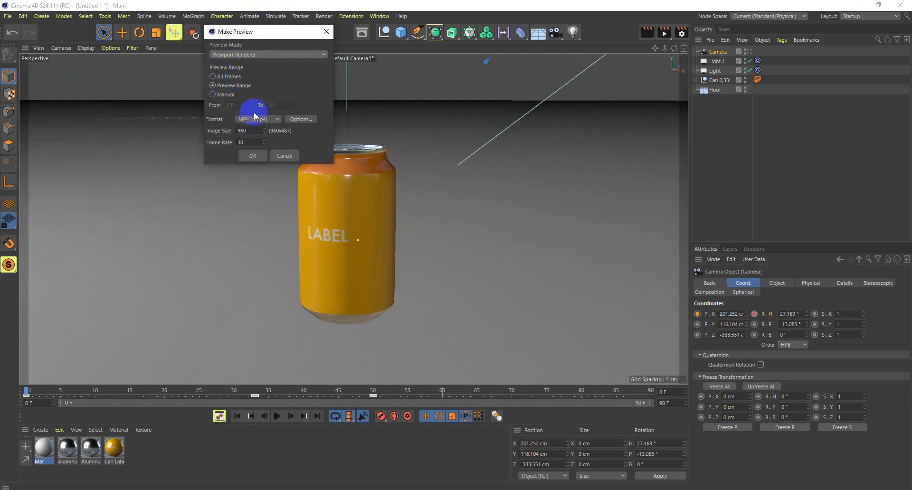
{"action": "left_click", "coordinate": [218, 93]}
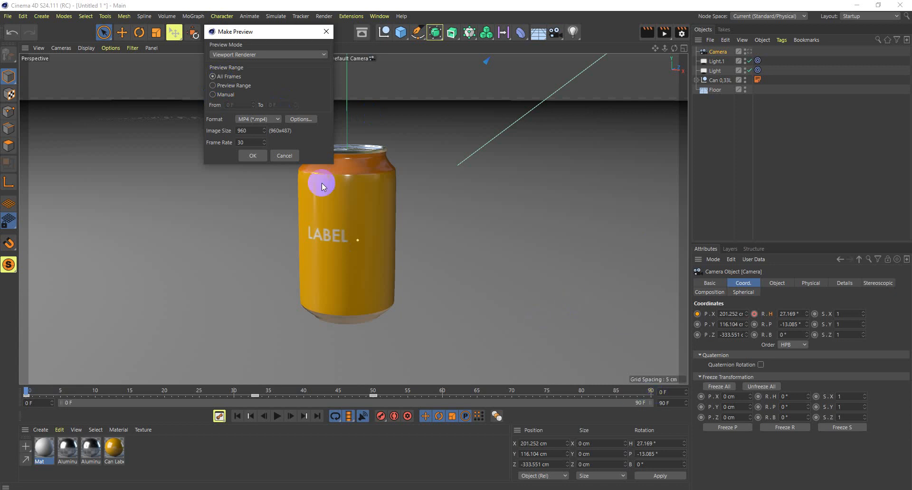
{"action": "left_click", "coordinate": [249, 157]}
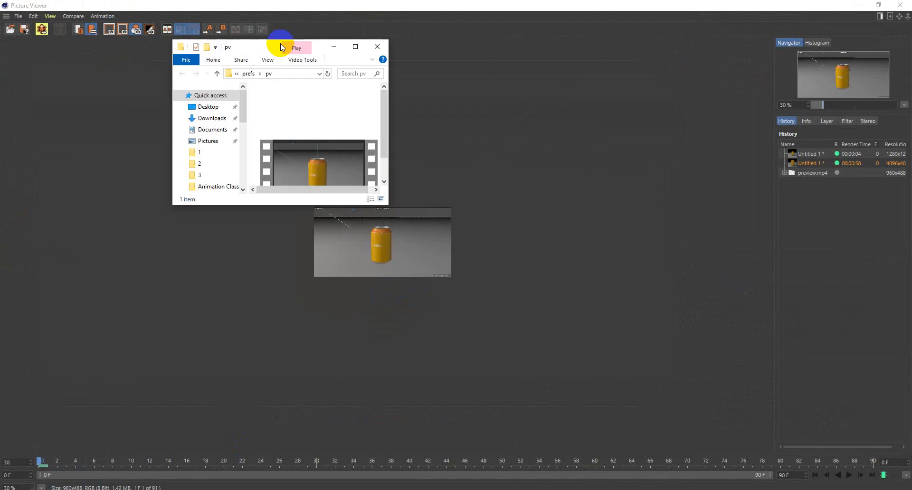
Play the preview video from its output folder, and return to the scene.
{"action": "double_click", "coordinate": [279, 45]}
{"action": "double_click", "coordinate": [160, 122]}
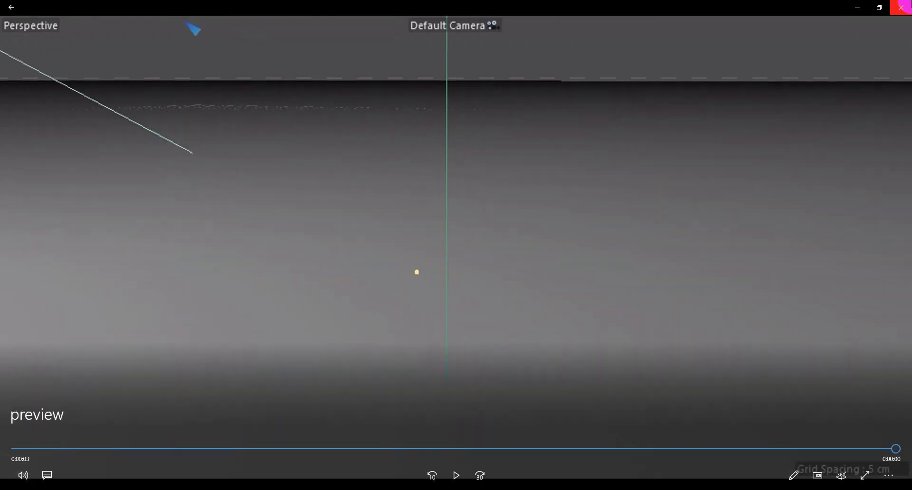
{"action": "left_click", "coordinate": [900, 7]}
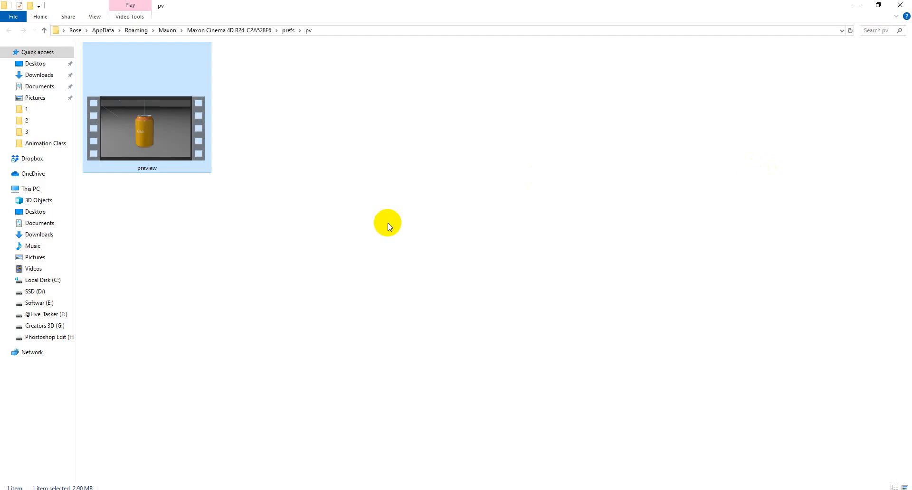
{"action": "left_click", "coordinate": [857, 5]}
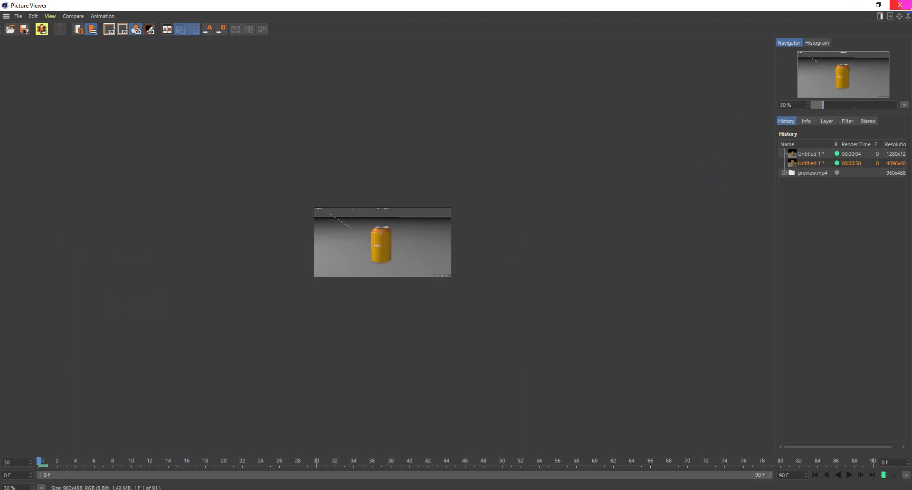
{"action": "left_click", "coordinate": [899, 5]}
Delete the Camera object from the scene.
{"action": "left_click", "coordinate": [760, 55]}
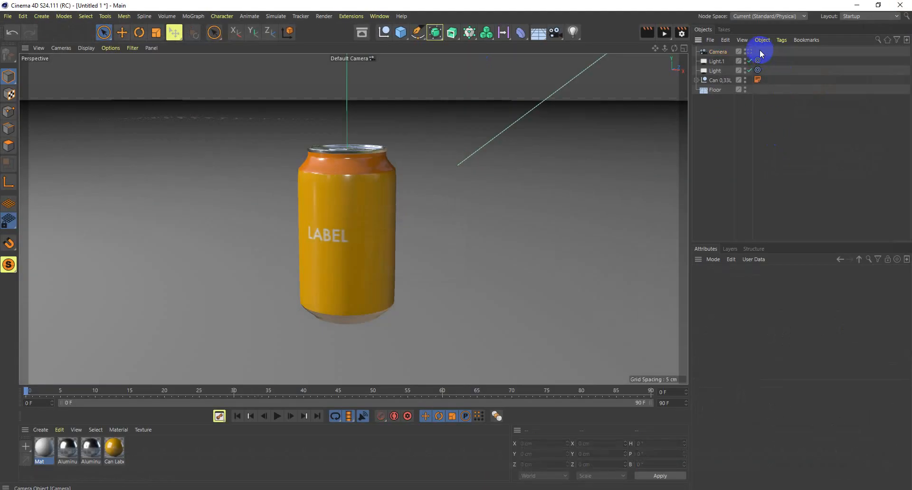
{"action": "left_click", "coordinate": [712, 52]}
{"action": "key", "text": "Delete"}
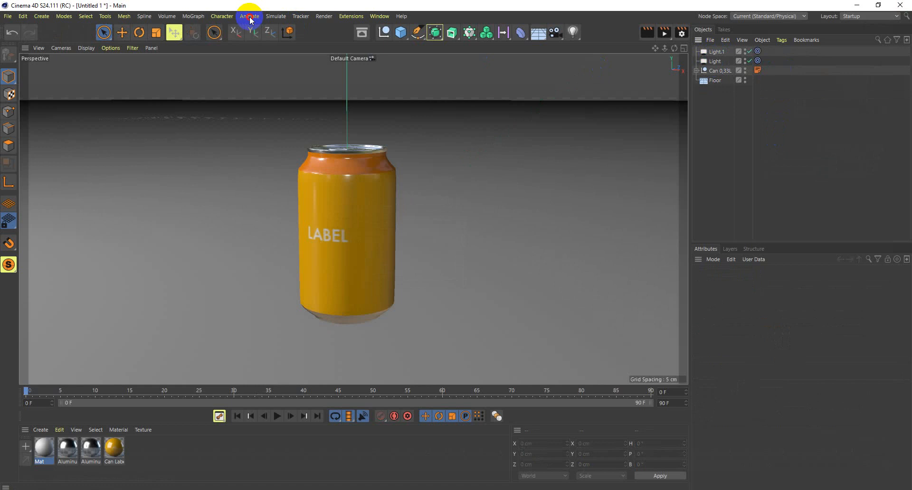
Play the animation and reframe the default camera view so the can's whole movement stays in frame.
{"action": "left_click", "coordinate": [251, 20]}
{"action": "left_click", "coordinate": [337, 248]}
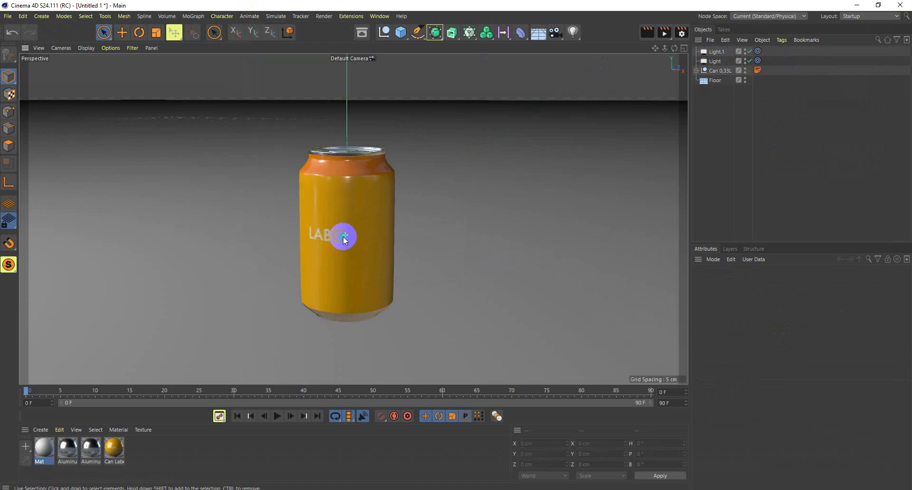
{"action": "left_click_drag", "start_coordinate": [345, 240], "coordinate": [196, 236], "text": "alt"}
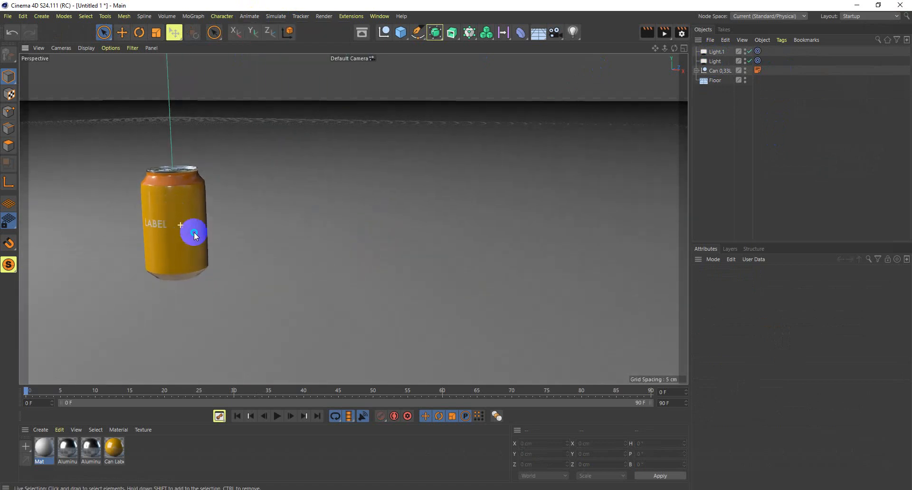
{"action": "key", "text": "e"}
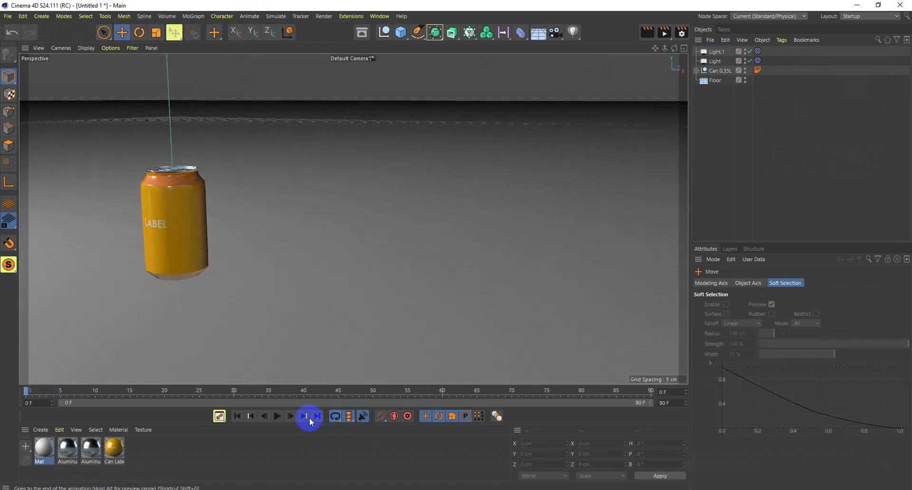
{"action": "left_click", "coordinate": [277, 415]}
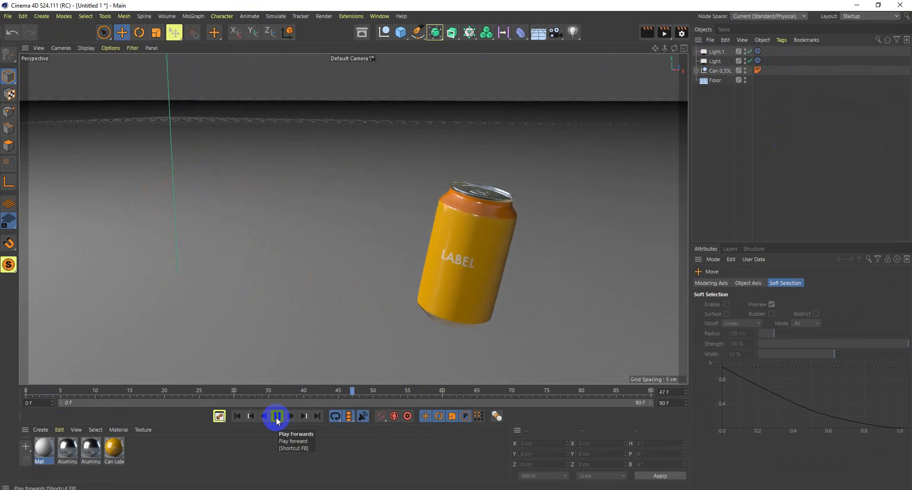
{"action": "right_click_drag", "start_coordinate": [346, 330], "coordinate": [267, 330], "text": "alt"}
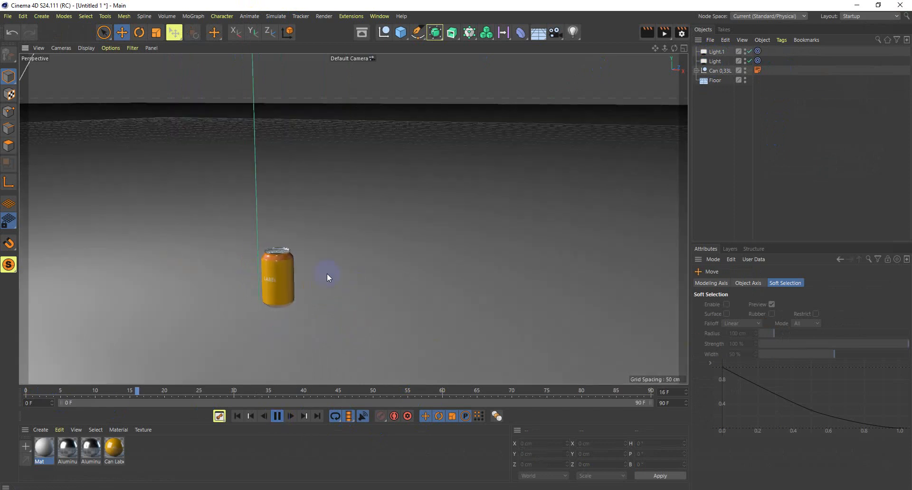
{"action": "left_click_drag", "start_coordinate": [327, 273], "coordinate": [343, 321], "text": "alt"}
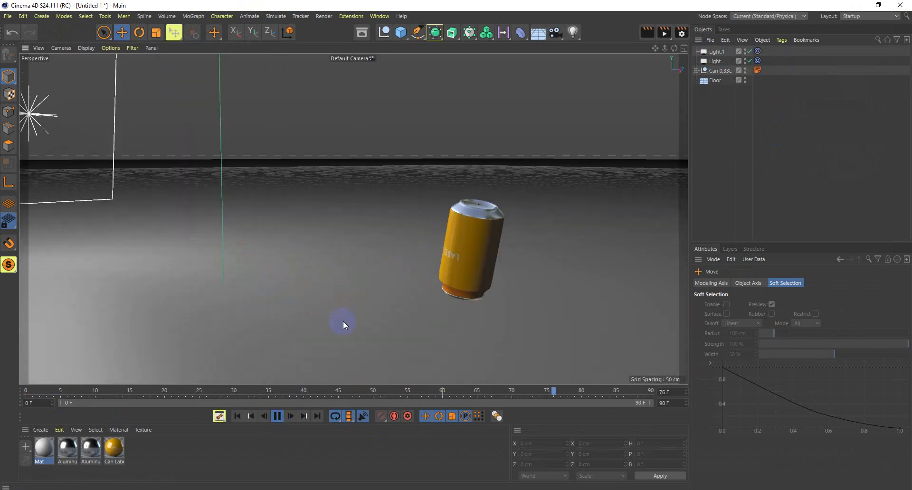
{"action": "middle_click", "coordinate": [438, 283]}
{"action": "middle_click", "coordinate": [200, 201]}
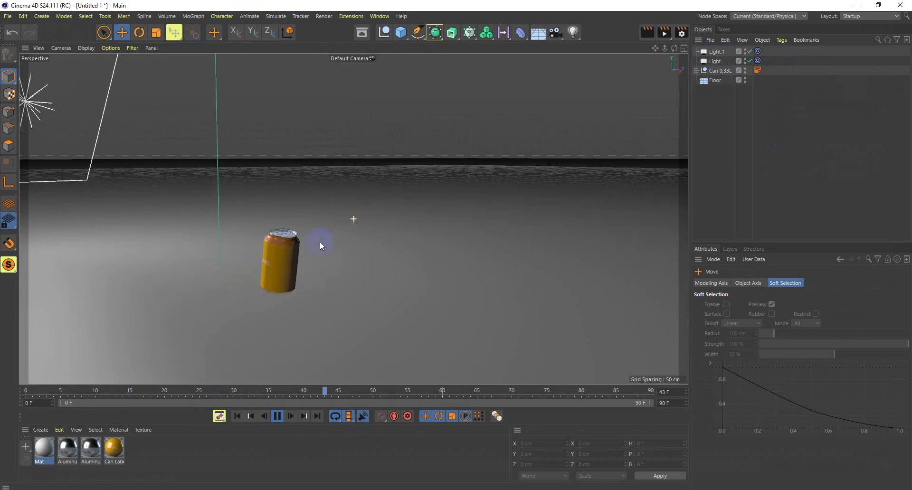
{"action": "middle_click_drag", "start_coordinate": [320, 242], "coordinate": [249, 216], "text": "alt"}
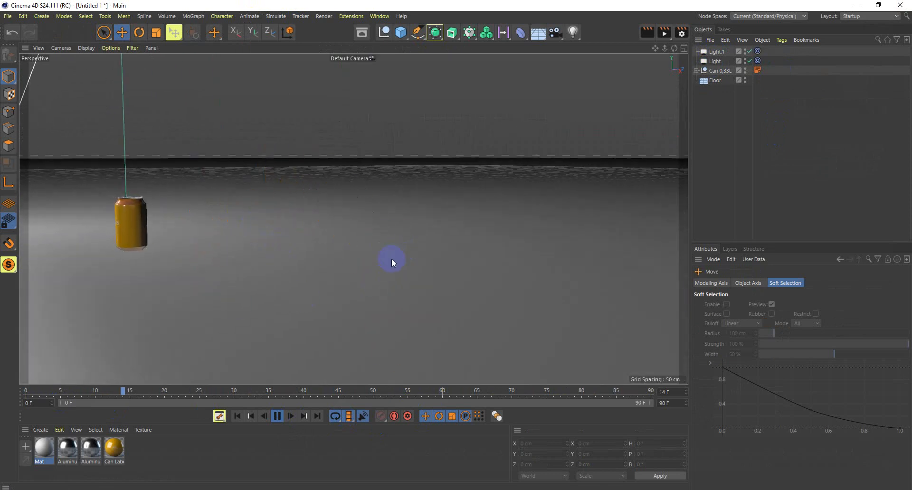
{"action": "left_click_drag", "start_coordinate": [230, 300], "coordinate": [245, 306], "text": "alt"}
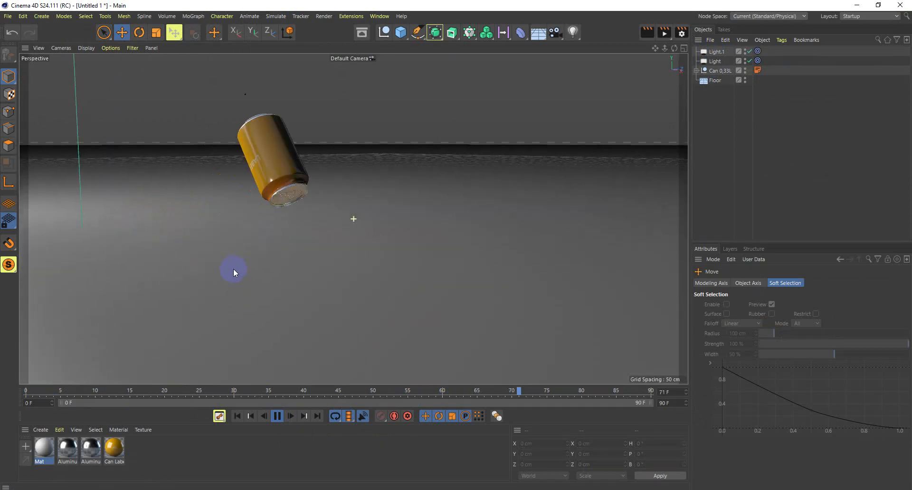
{"action": "middle_click", "coordinate": [259, 290]}
{"action": "middle_click", "coordinate": [194, 134]}
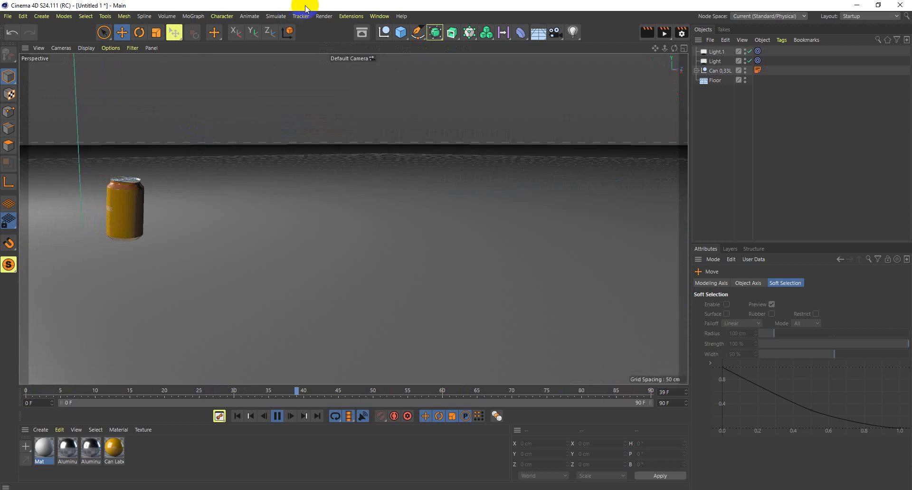
Make a second preview of the animation from the reframed view, keeping the preview settings.
{"action": "left_click", "coordinate": [250, 16]}
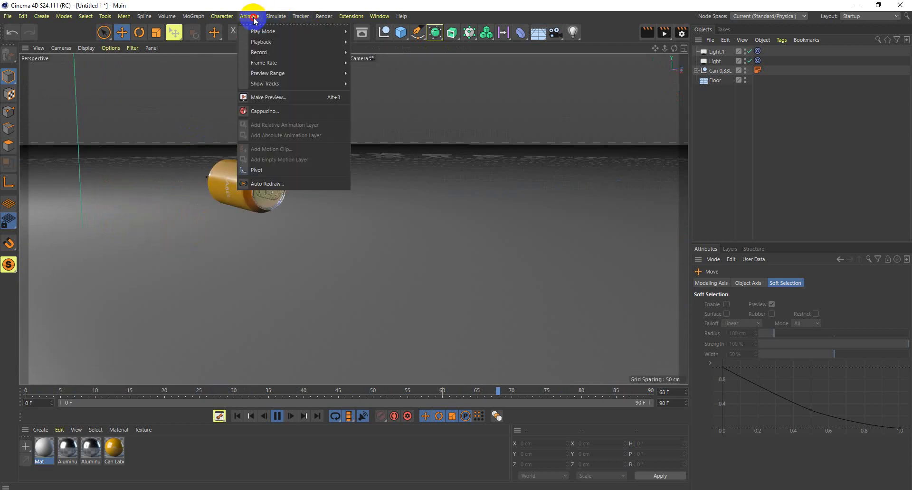
{"action": "left_click", "coordinate": [291, 97]}
{"action": "left_click", "coordinate": [278, 161]}
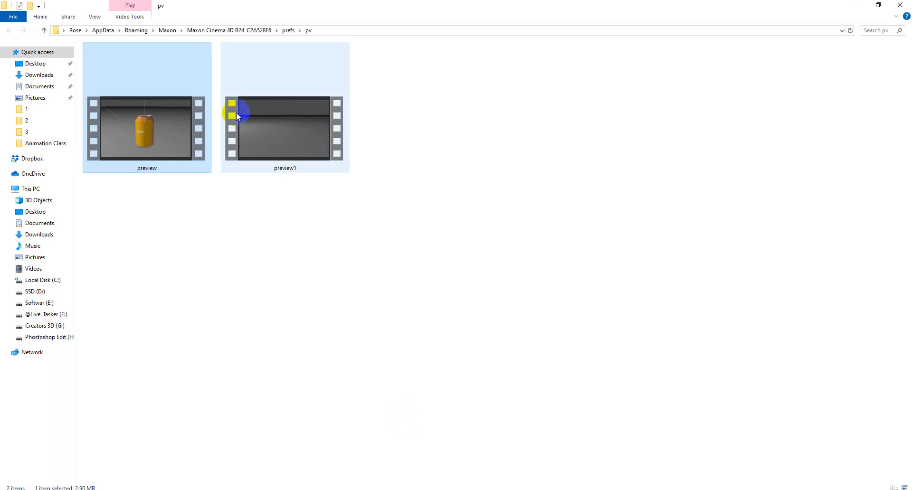
Play the preview1 video from the output folder, and return to the scene.
{"action": "double_click", "coordinate": [291, 122]}
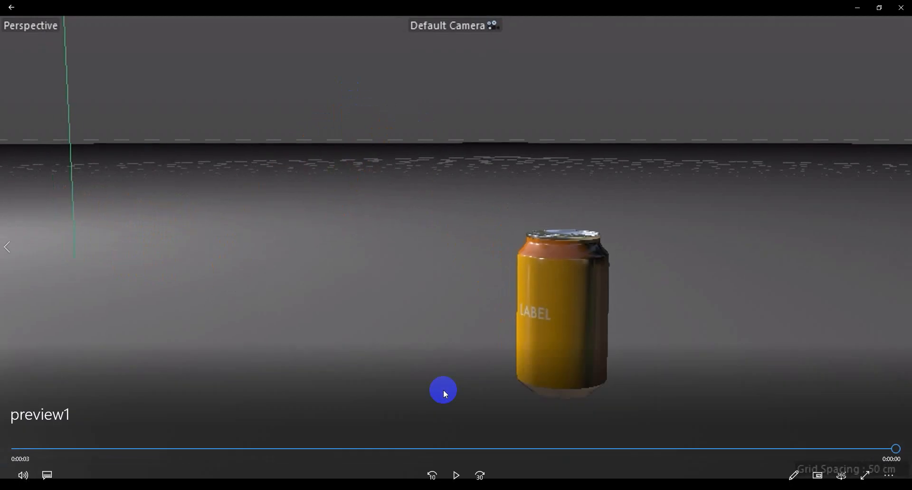
{"action": "left_click", "coordinate": [456, 475]}
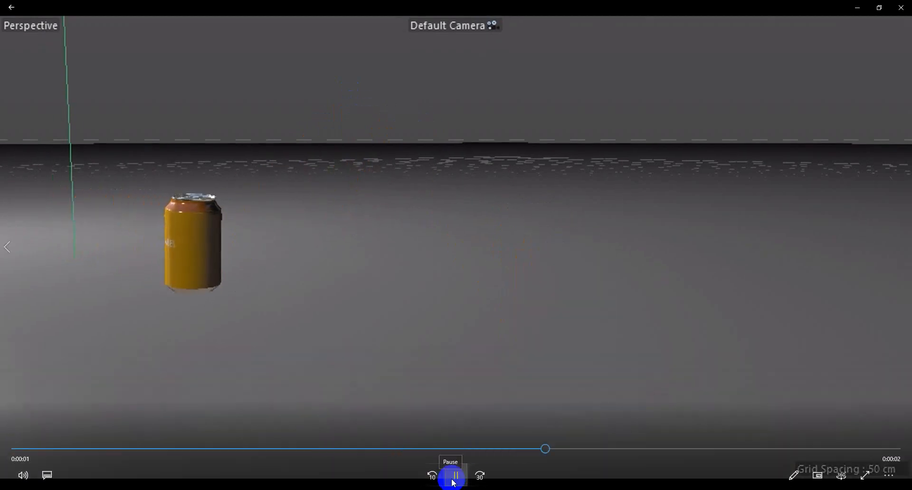
{"action": "left_click", "coordinate": [274, 137]}
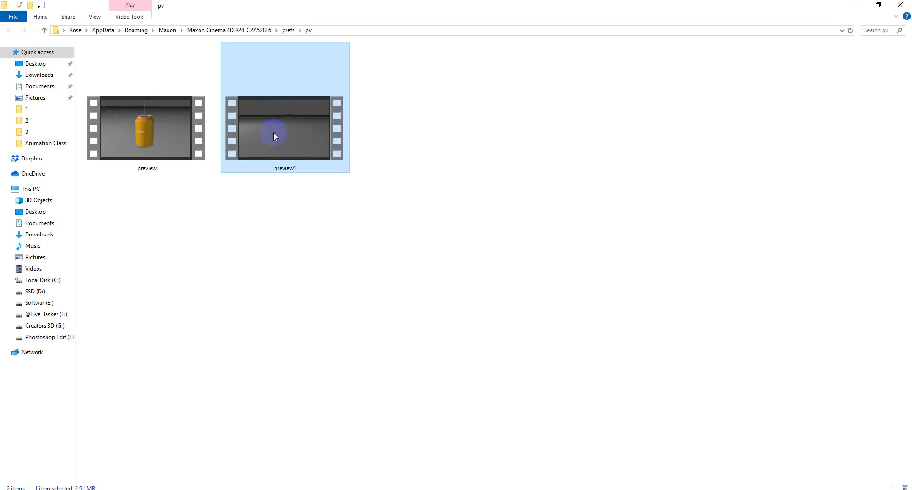
{"action": "left_click_drag", "start_coordinate": [490, 259], "coordinate": [51, 54]}
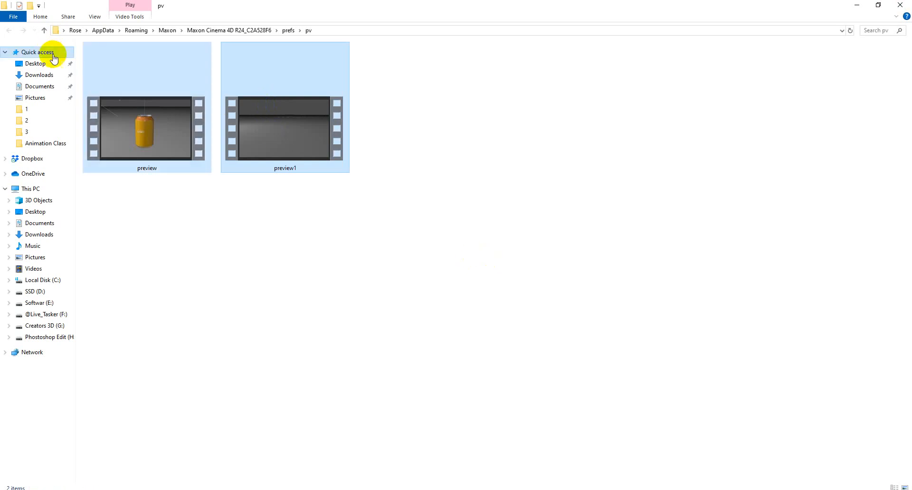
{"action": "left_click", "coordinate": [381, 133]}
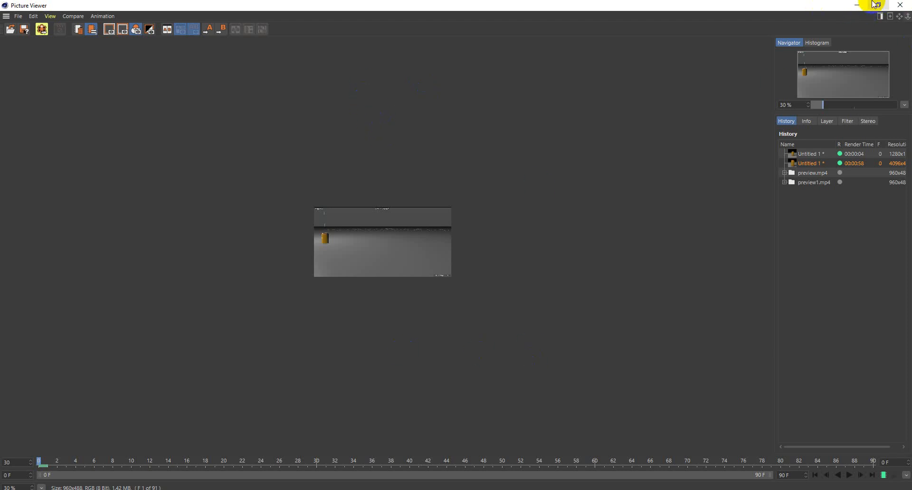
{"action": "left_click", "coordinate": [857, 7]}
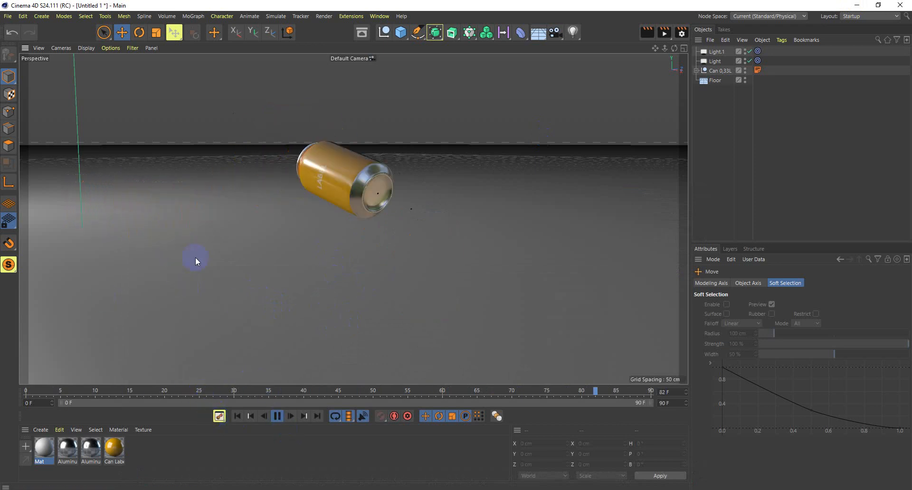
Stop the playback, view the can from the front, and scrub through its animation to frame 36.
{"action": "left_click", "coordinate": [279, 416]}
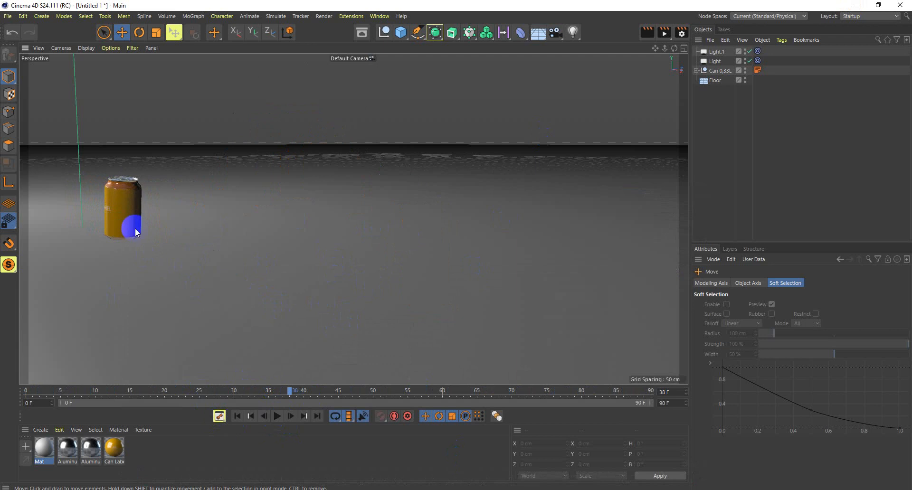
{"action": "right_click_drag", "start_coordinate": [135, 229], "coordinate": [161, 245], "text": "alt"}
{"action": "left_click_drag", "start_coordinate": [115, 235], "coordinate": [183, 254], "text": "alt"}
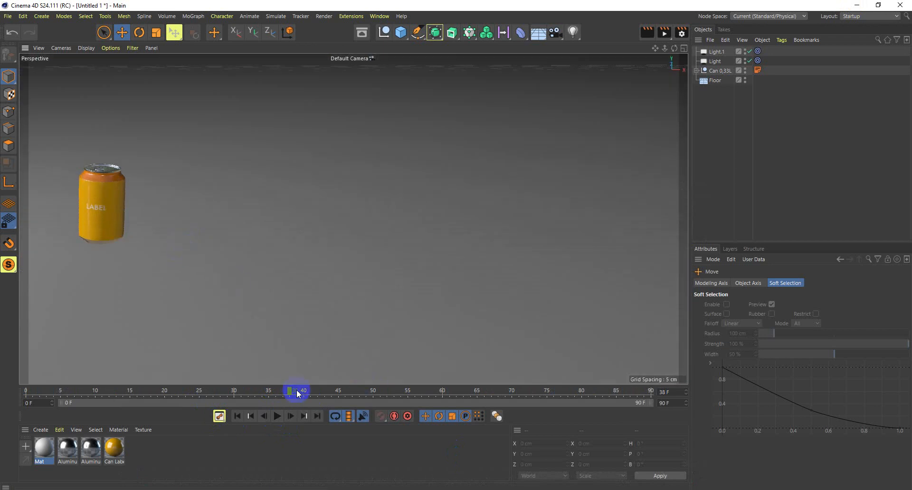
{"action": "left_click_drag", "start_coordinate": [291, 391], "coordinate": [26, 391]}
{"action": "left_click_drag", "start_coordinate": [87, 392], "coordinate": [275, 392]}
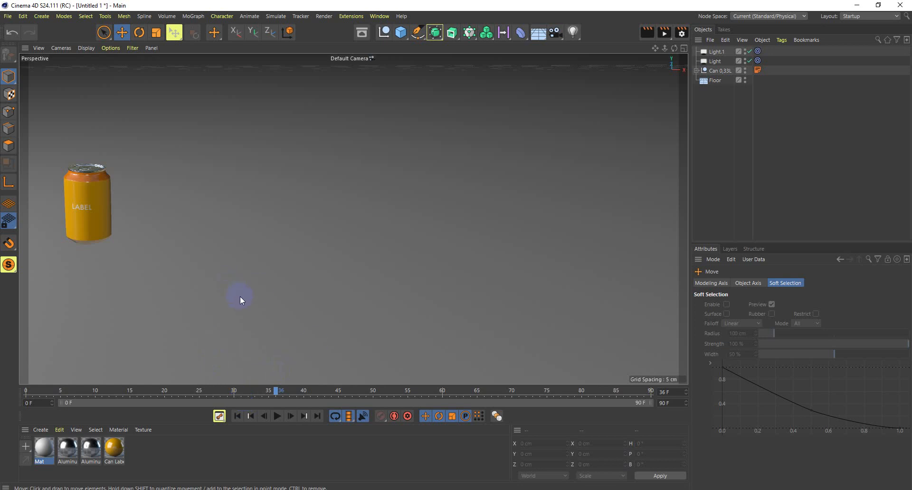
{"action": "middle_click_drag", "start_coordinate": [139, 259], "coordinate": [202, 278], "text": "alt"}
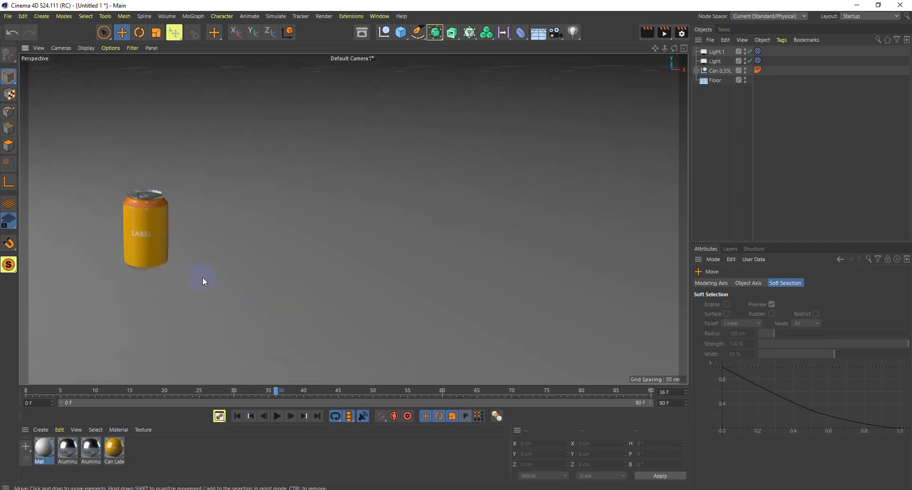